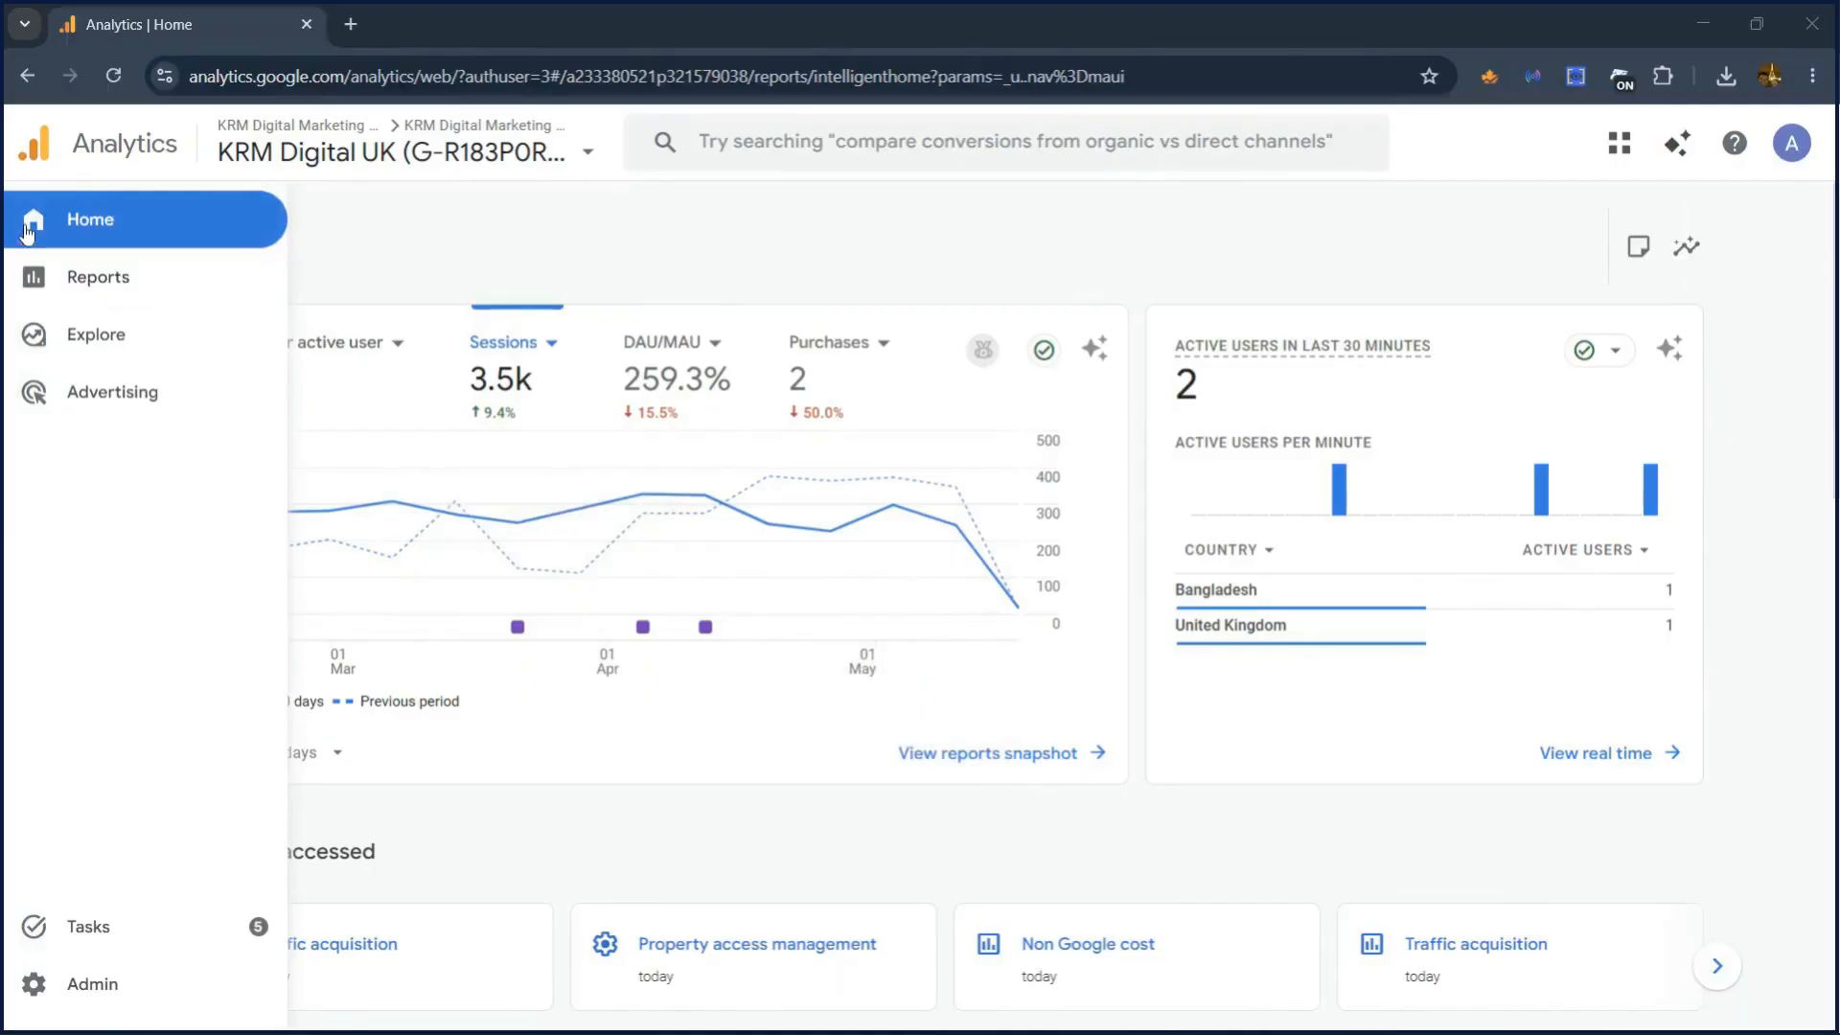
# Open the Explore section and look through the list of existing explorations.
pyautogui.click(89, 345)
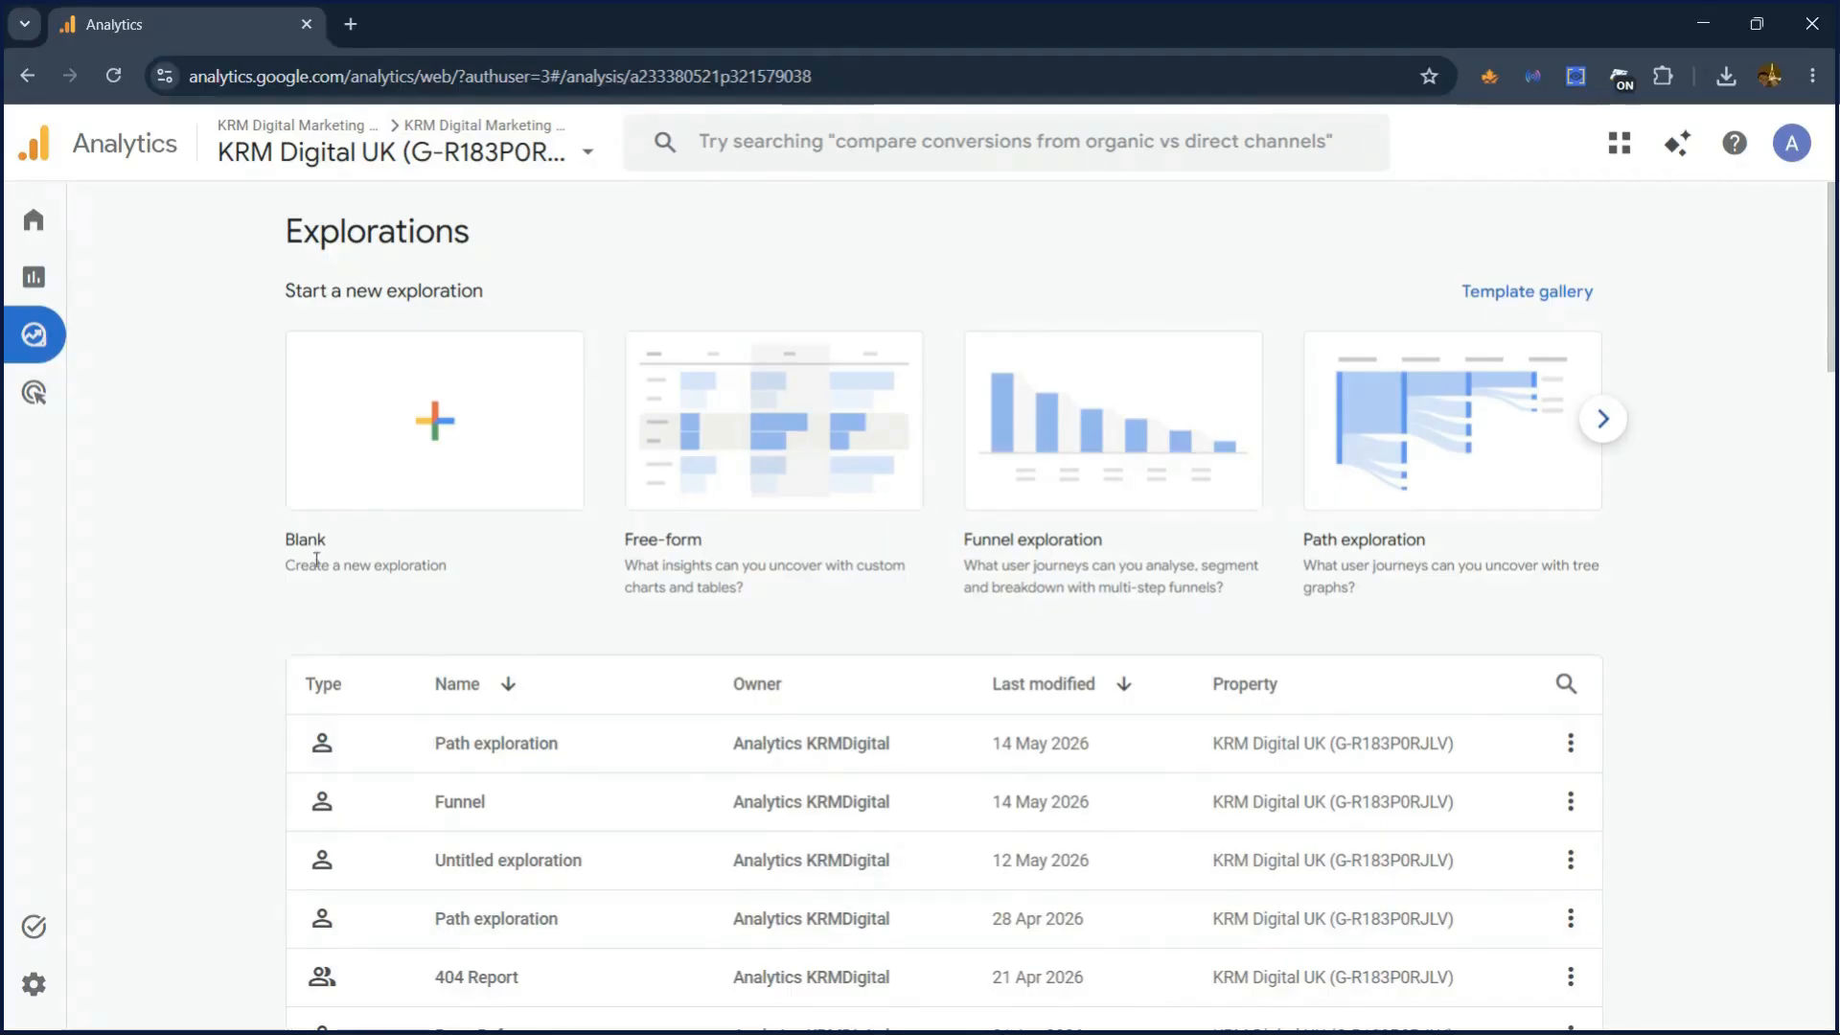
pyautogui.scroll(-10, 317, 561)
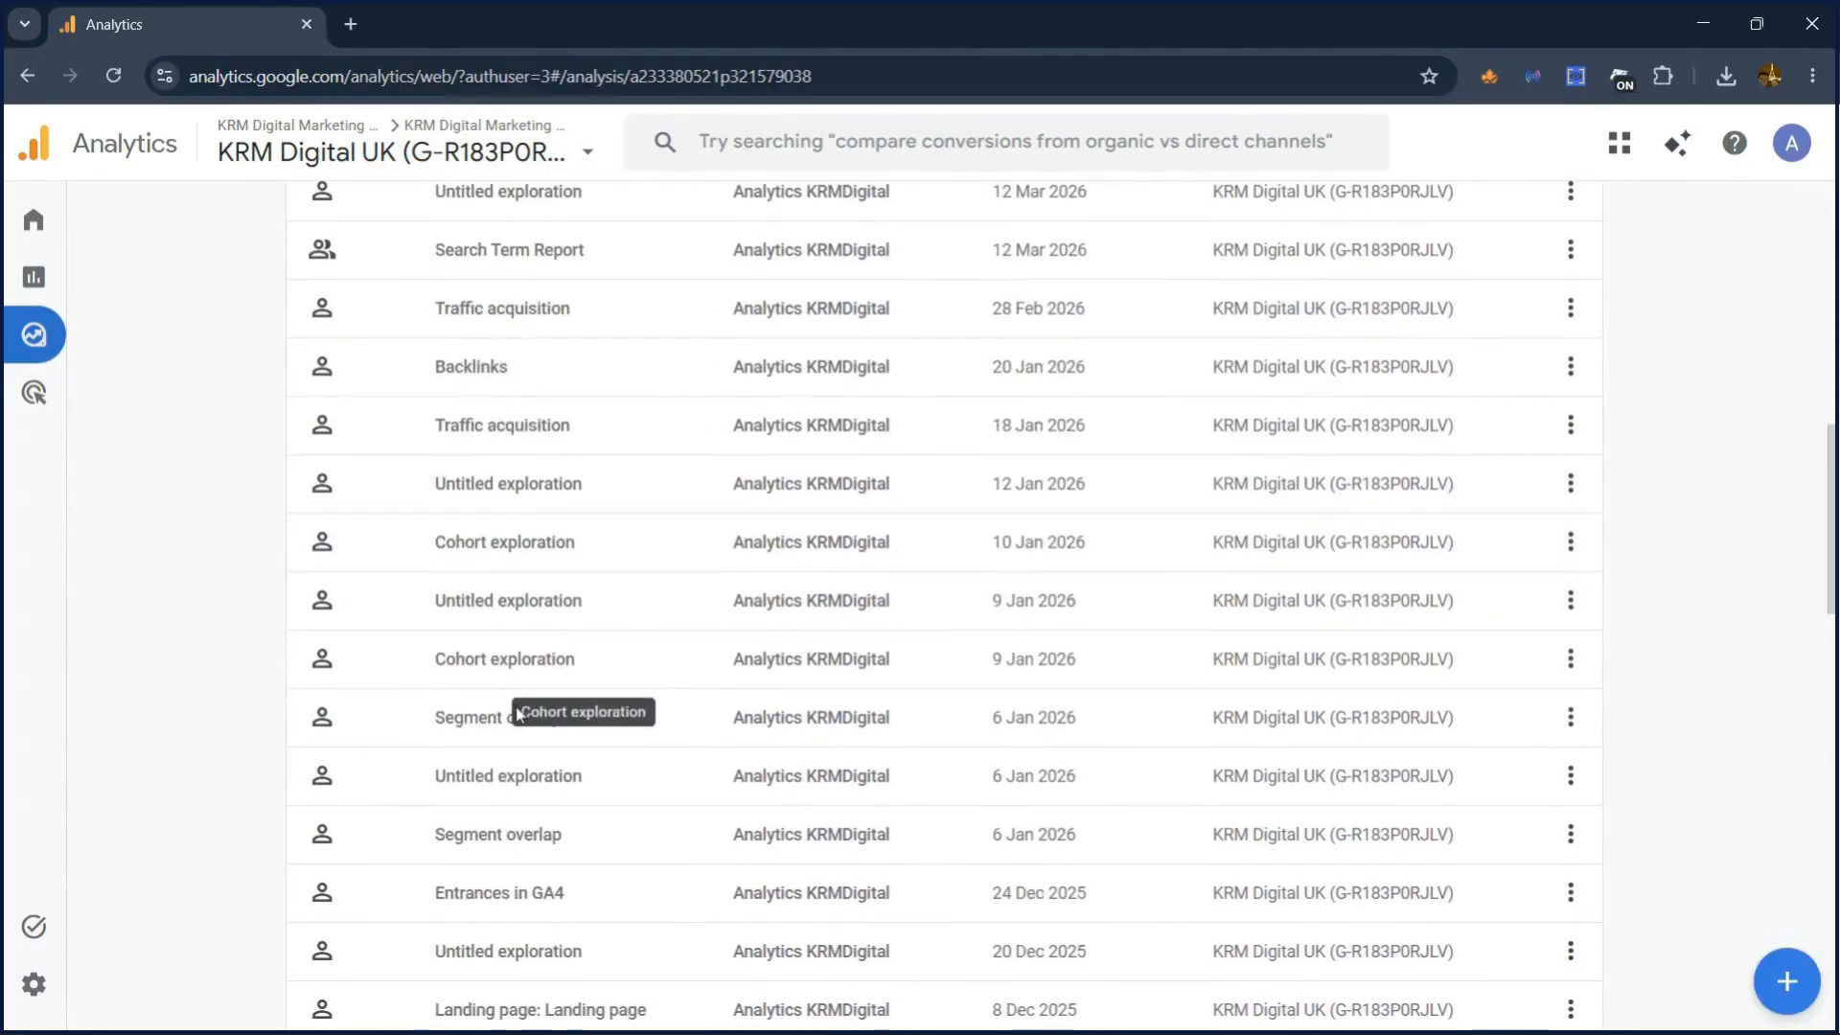
pyautogui.scroll(10, 588, 513)
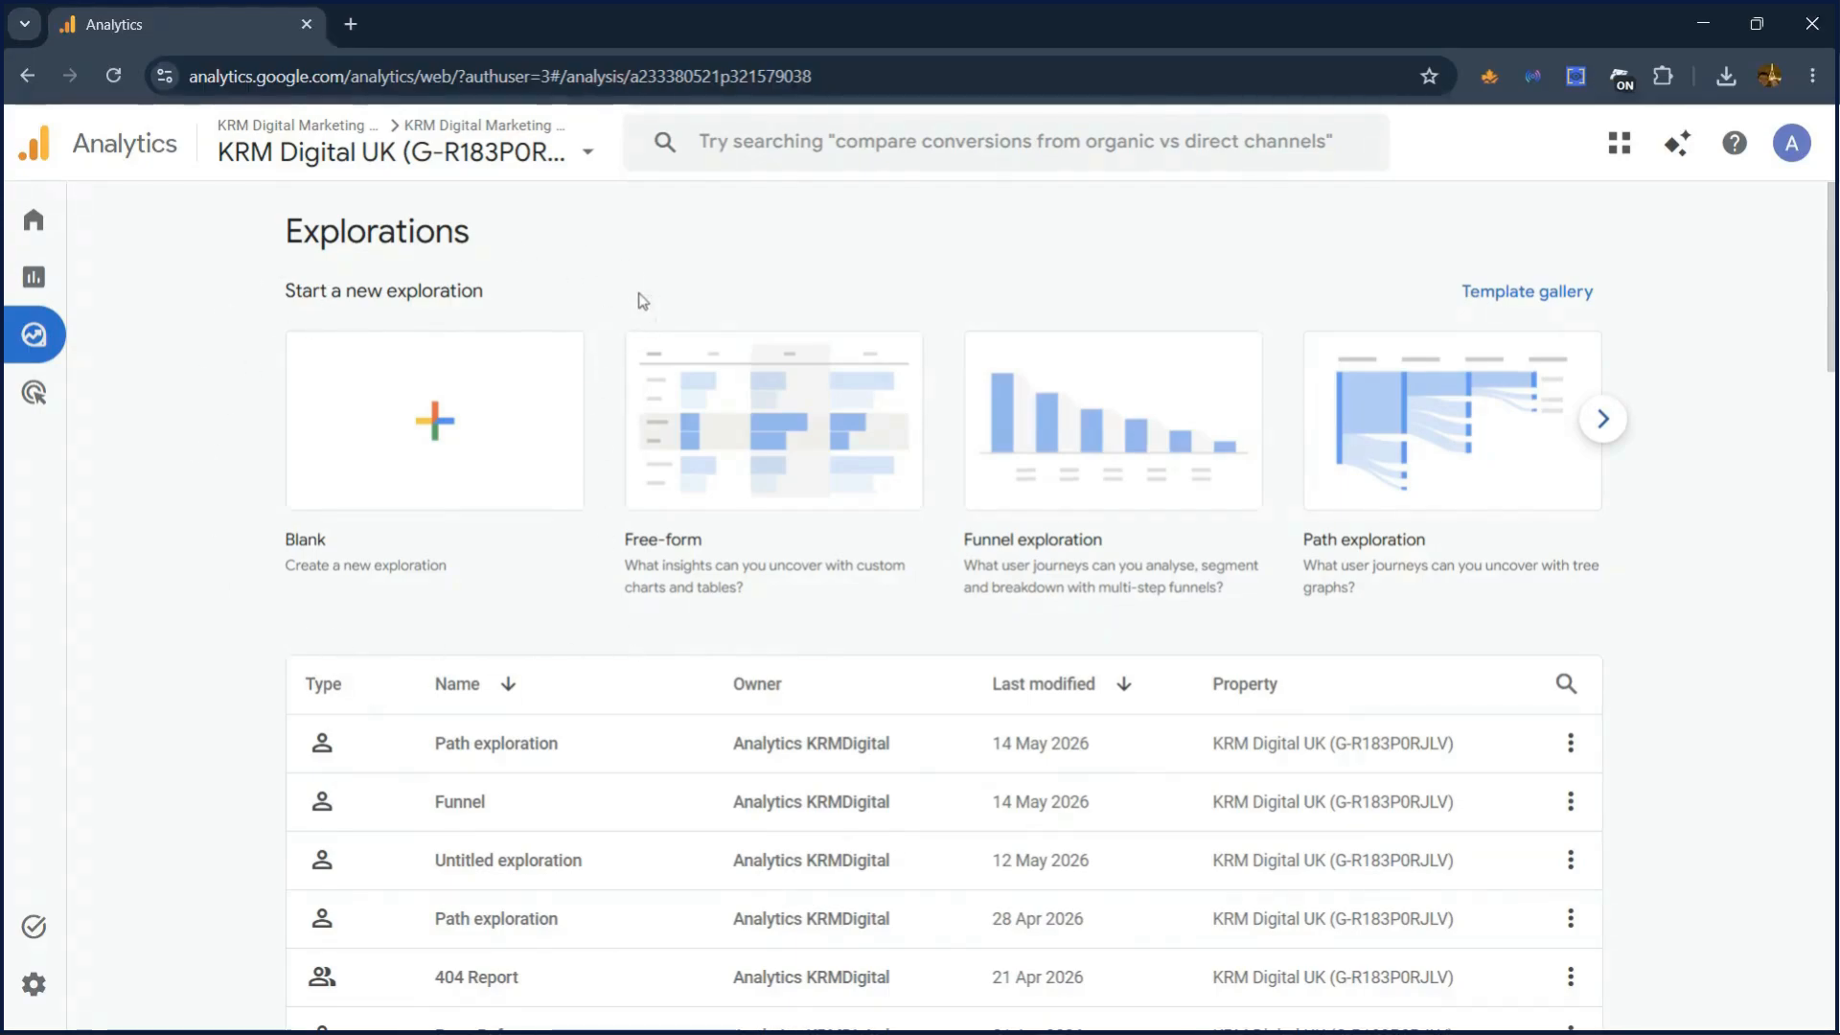
# Start an exploration from the Free-form template and examine its preset segments, dimensions and table settings.
pyautogui.click(687, 456)
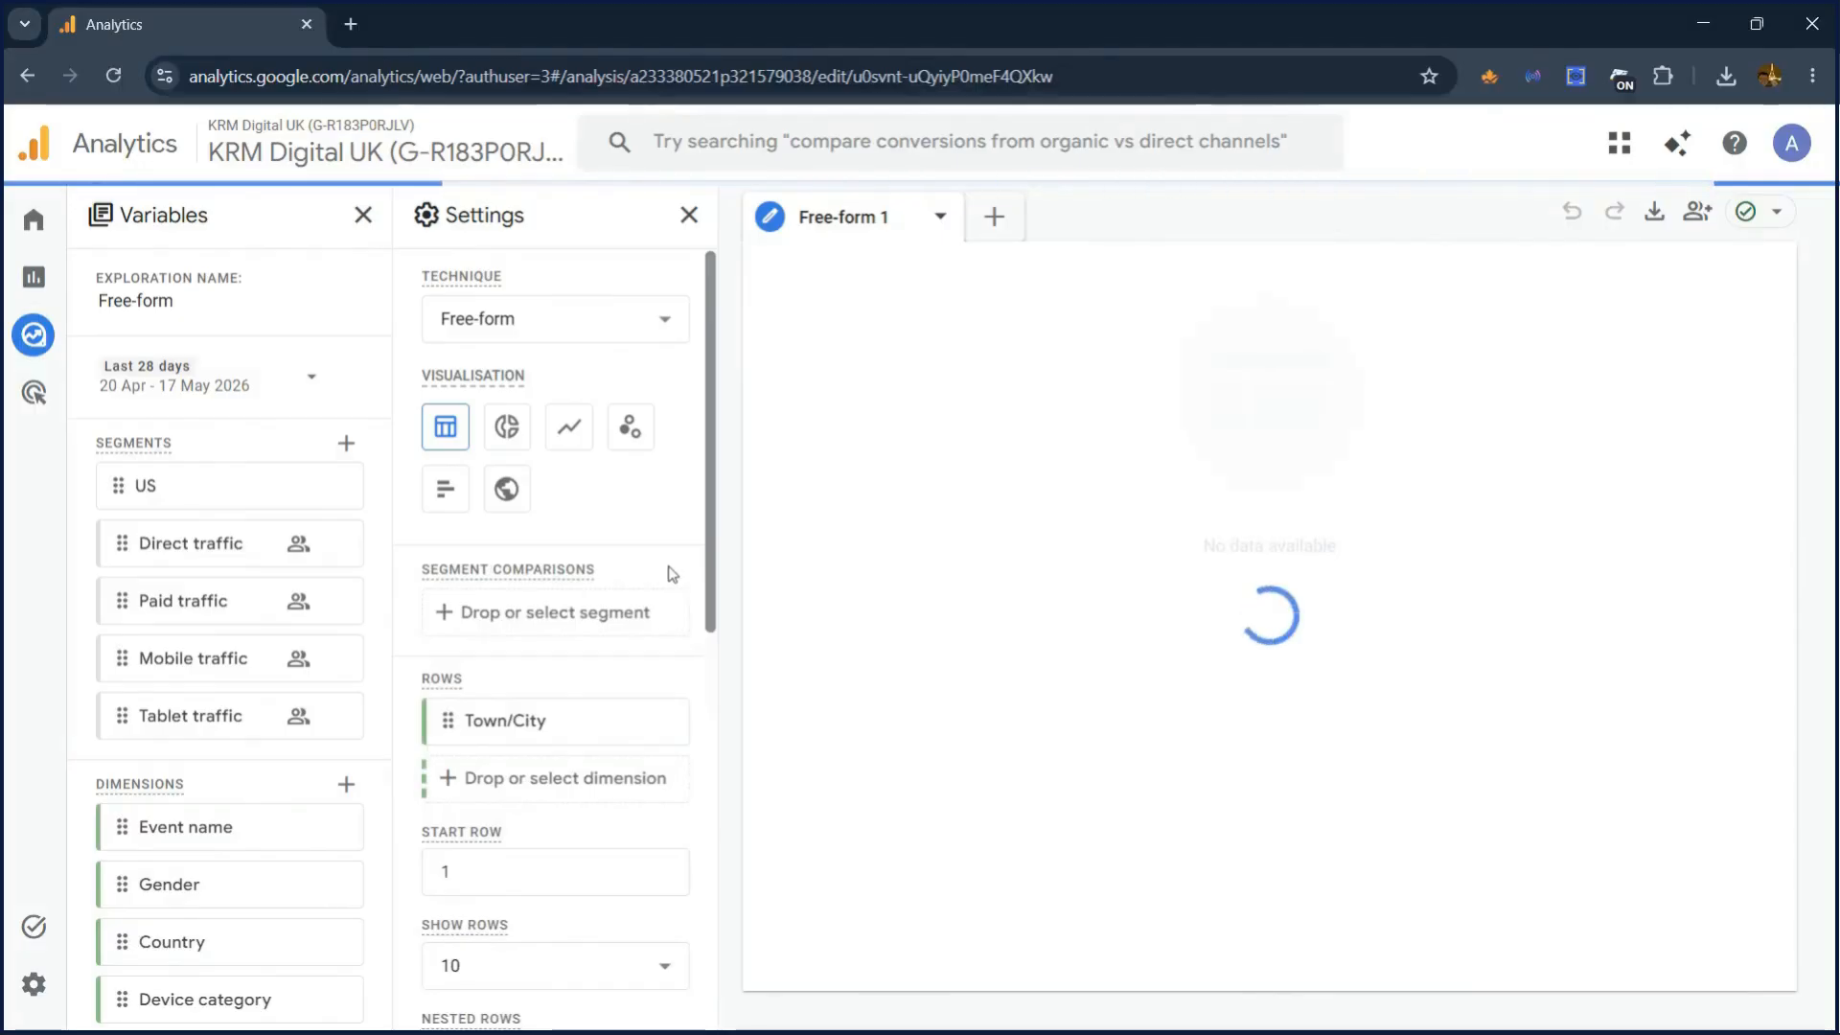
pyautogui.moveTo(215, 546)
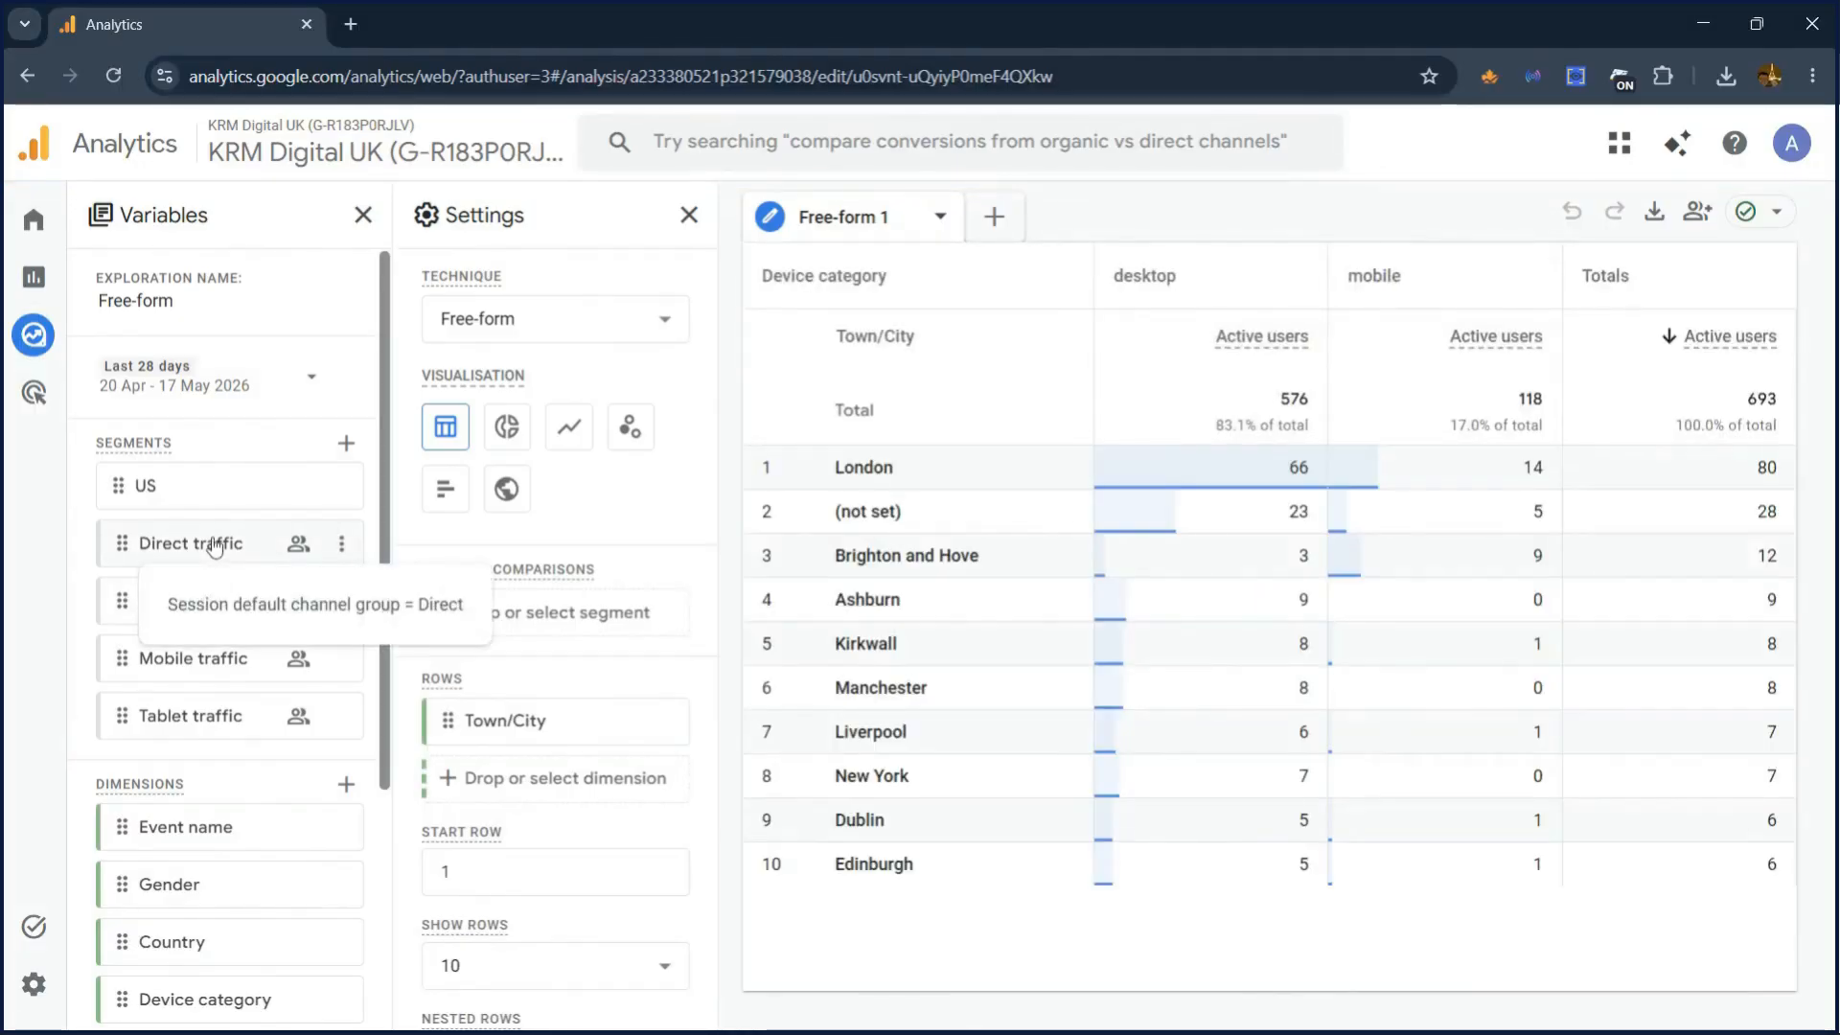
pyautogui.scroll(-1, 214, 546)
pyautogui.scroll(-5, 575, 575)
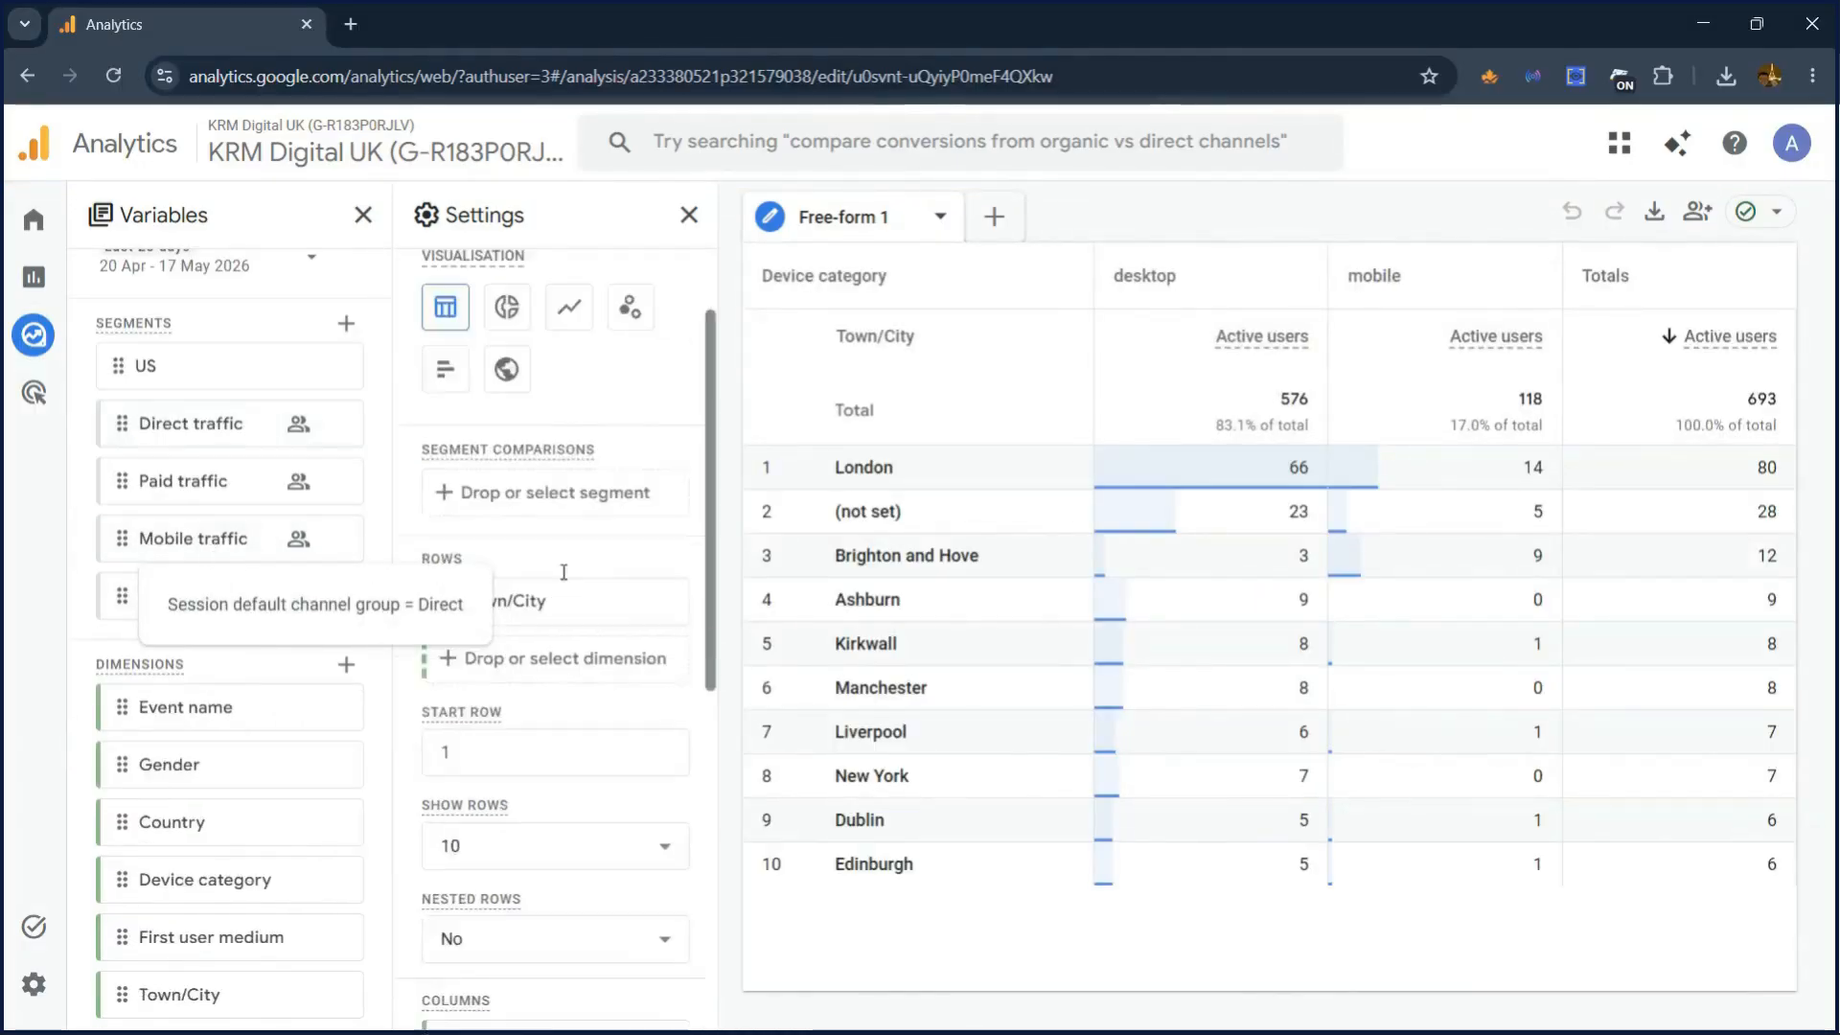
pyautogui.scroll(5, 606, 581)
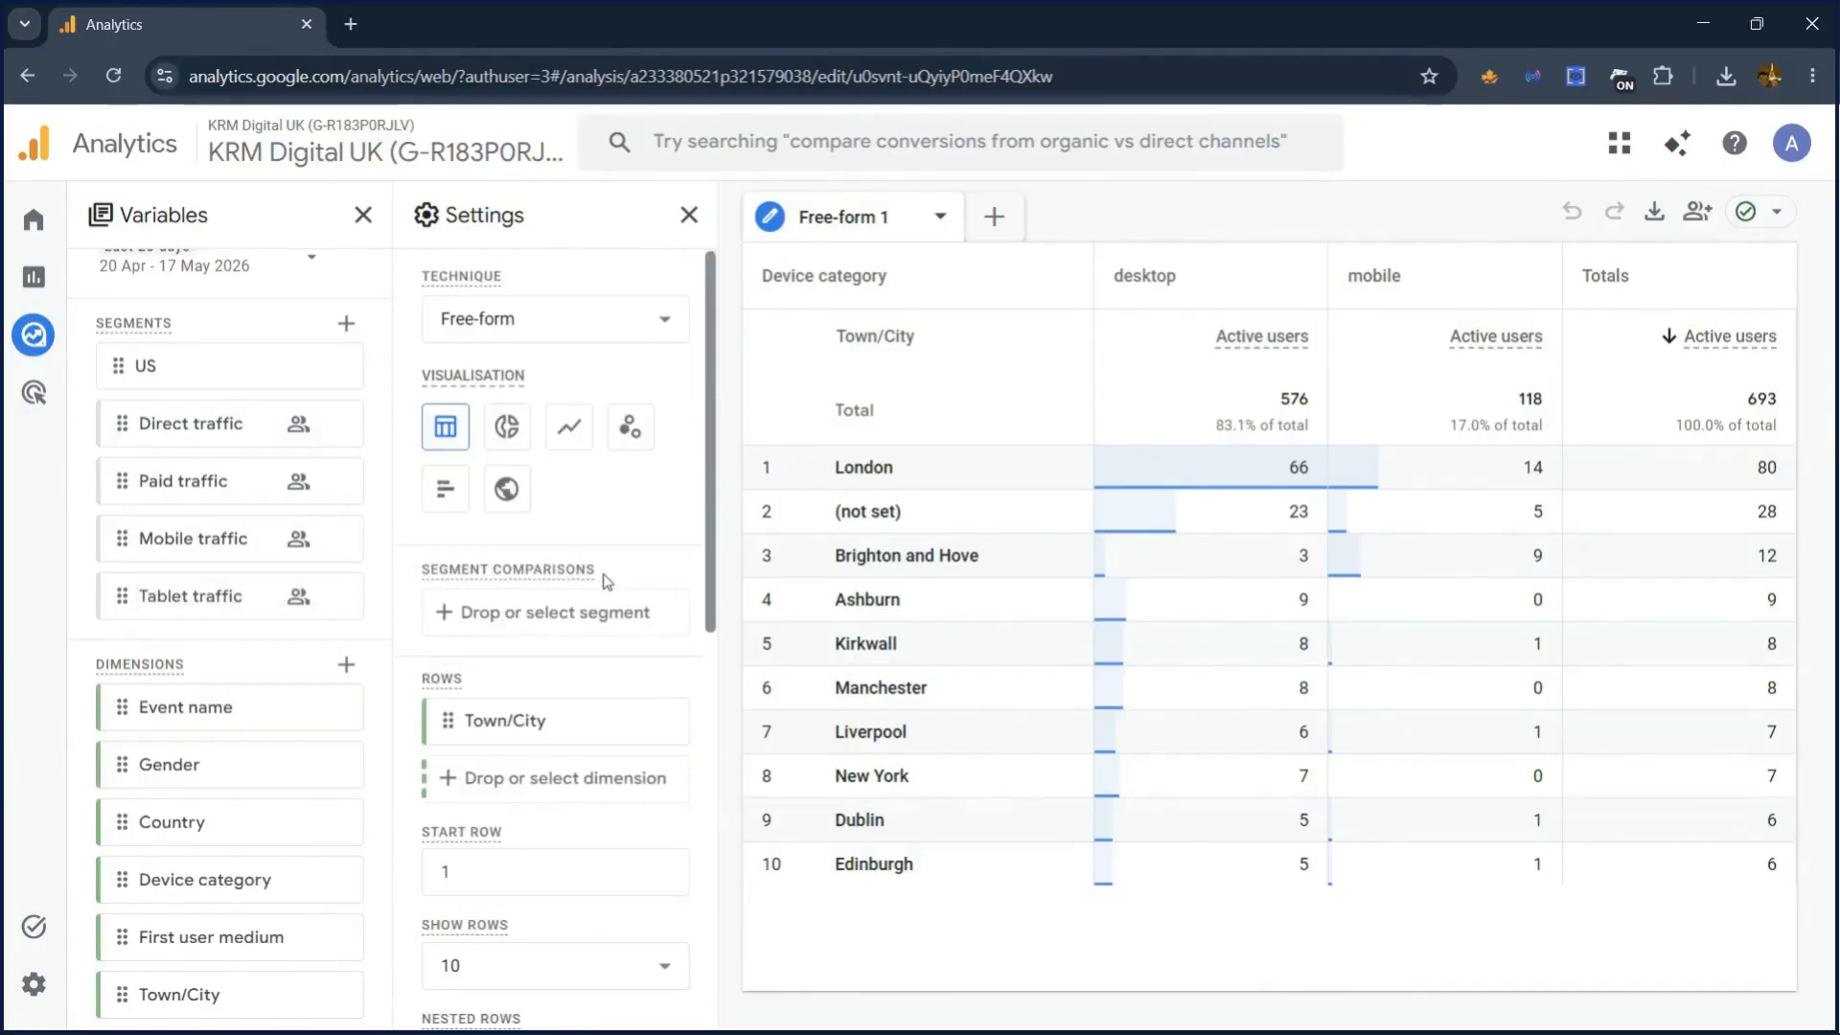
# Return to the Explorations overview and create a blank exploration.
pyautogui.click(51, 355)
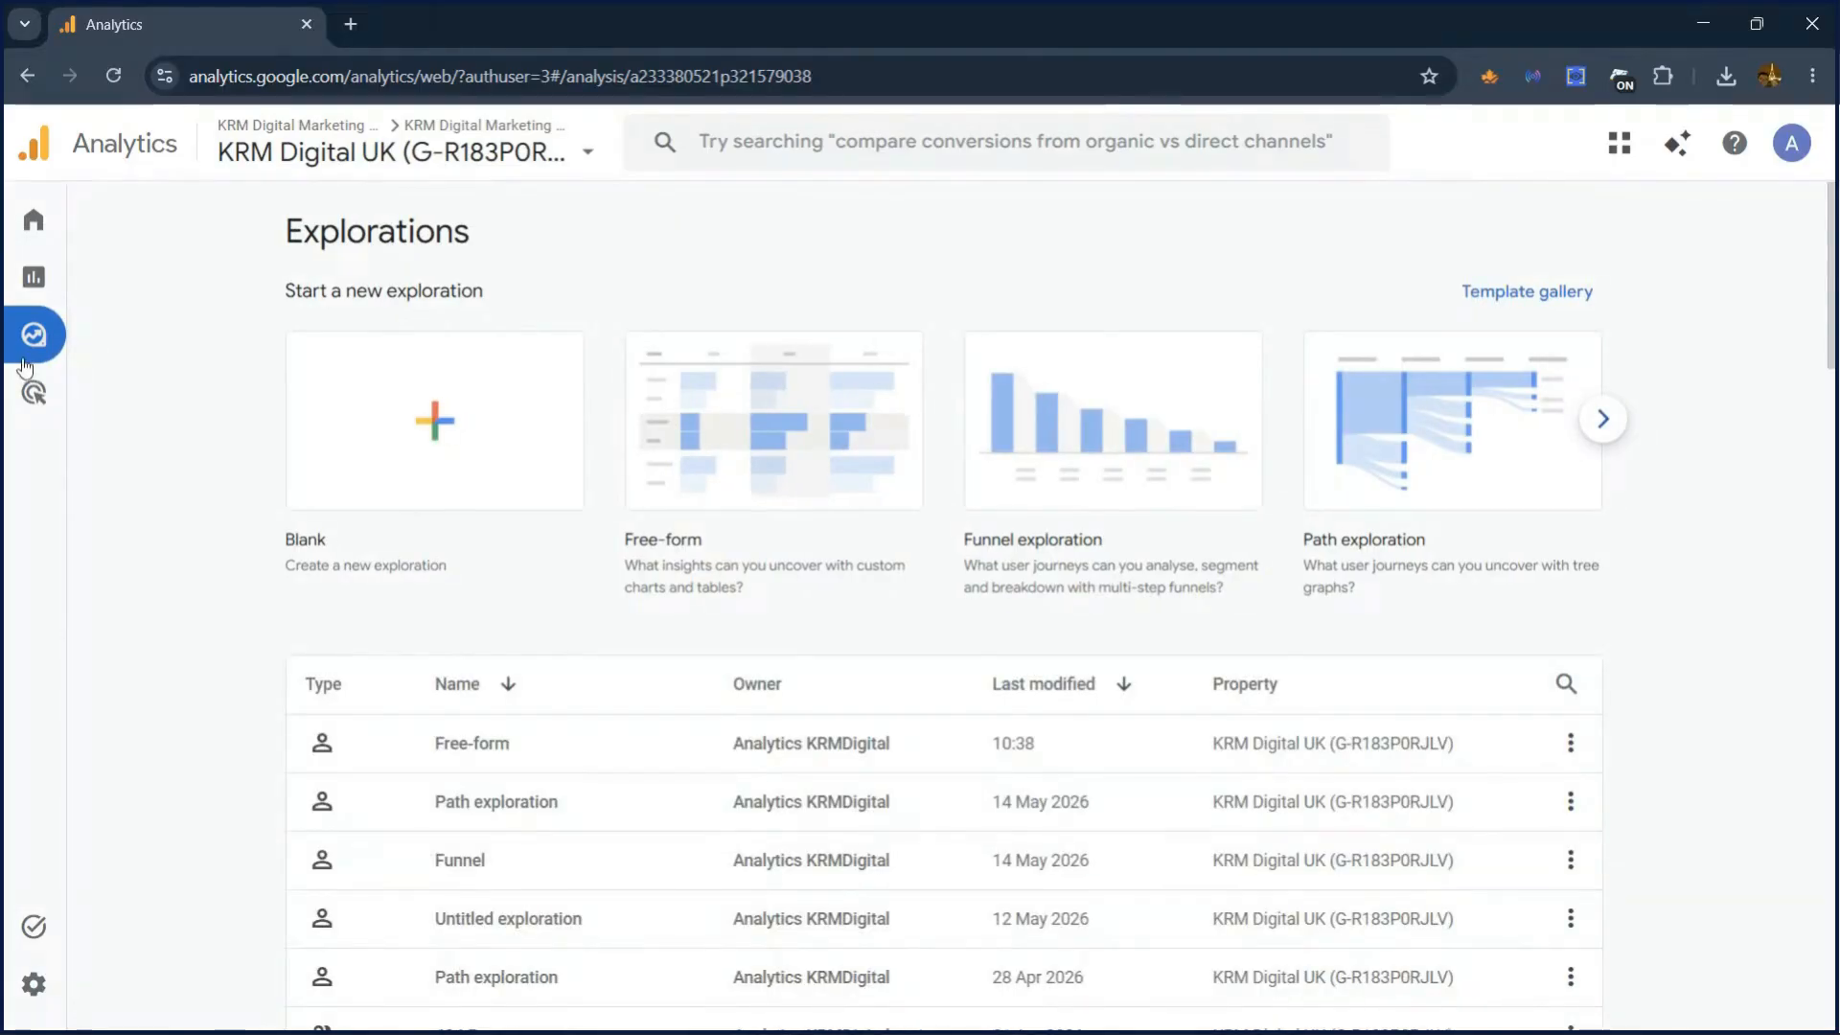
pyautogui.click(387, 447)
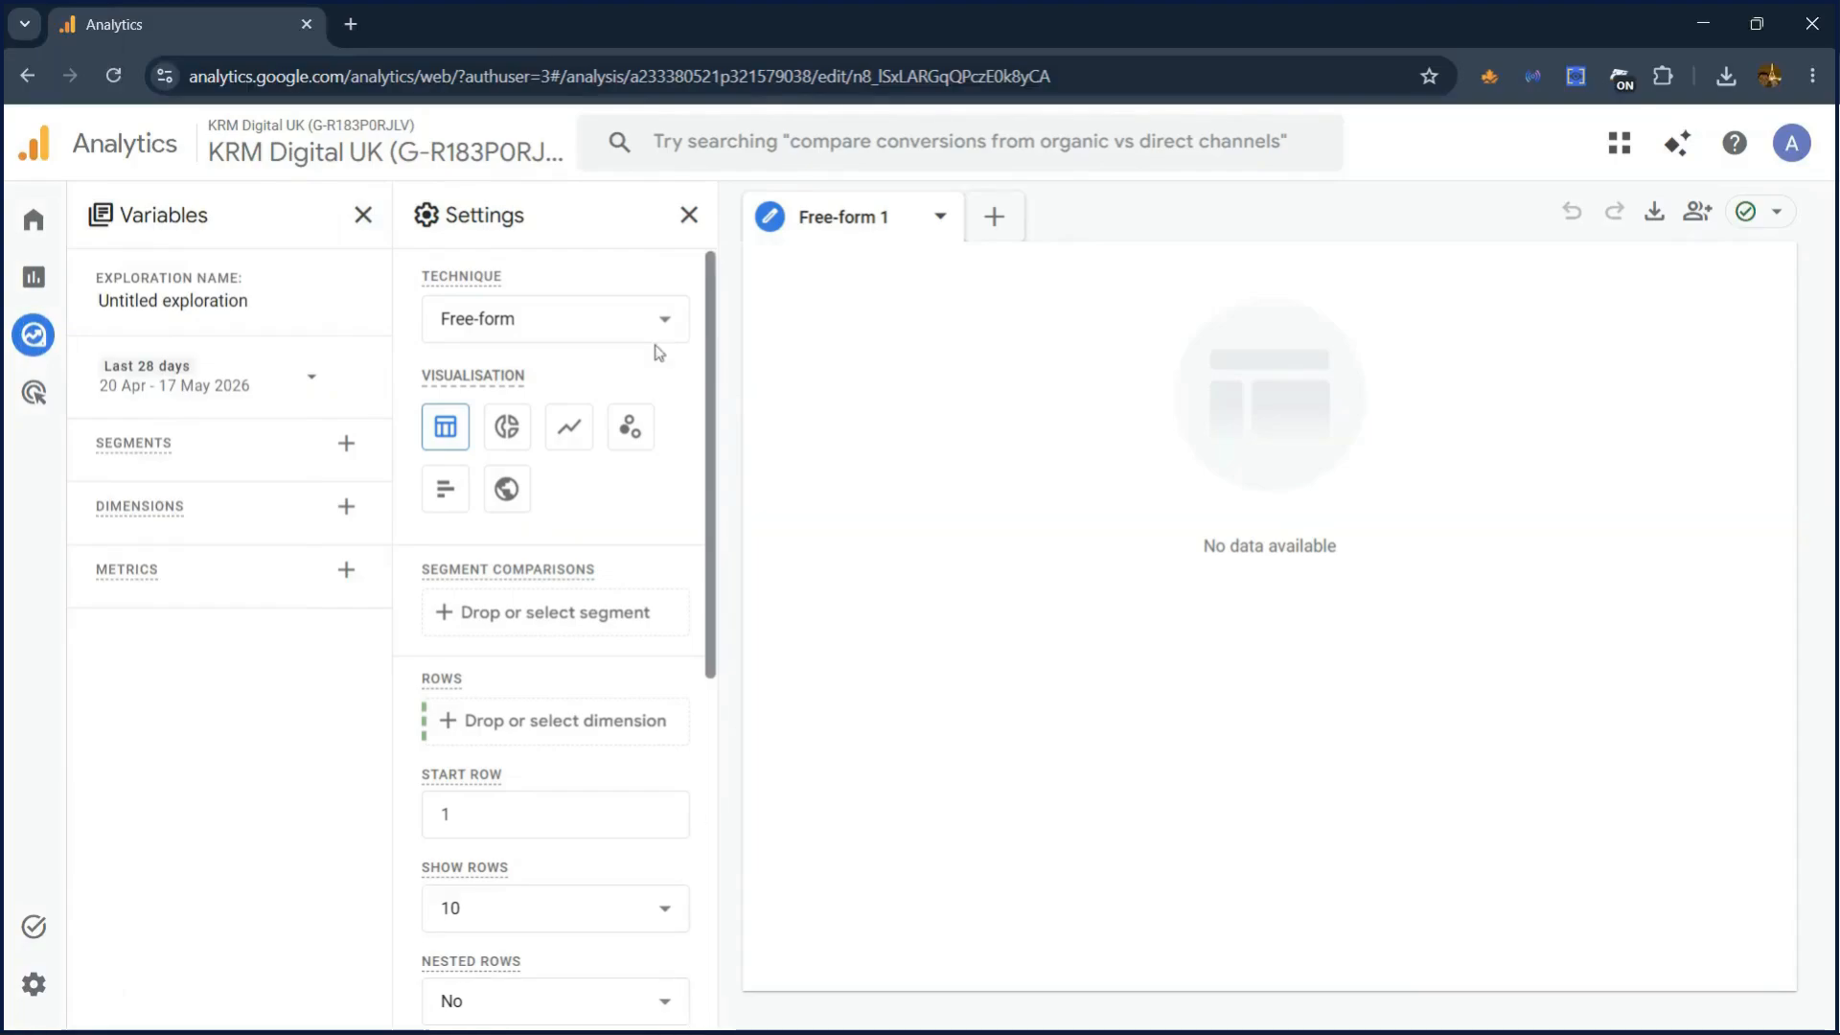
# Minimise the Variables and Settings panes of the blank exploration and restore them.
pyautogui.click(686, 219)
pyautogui.click(362, 214)
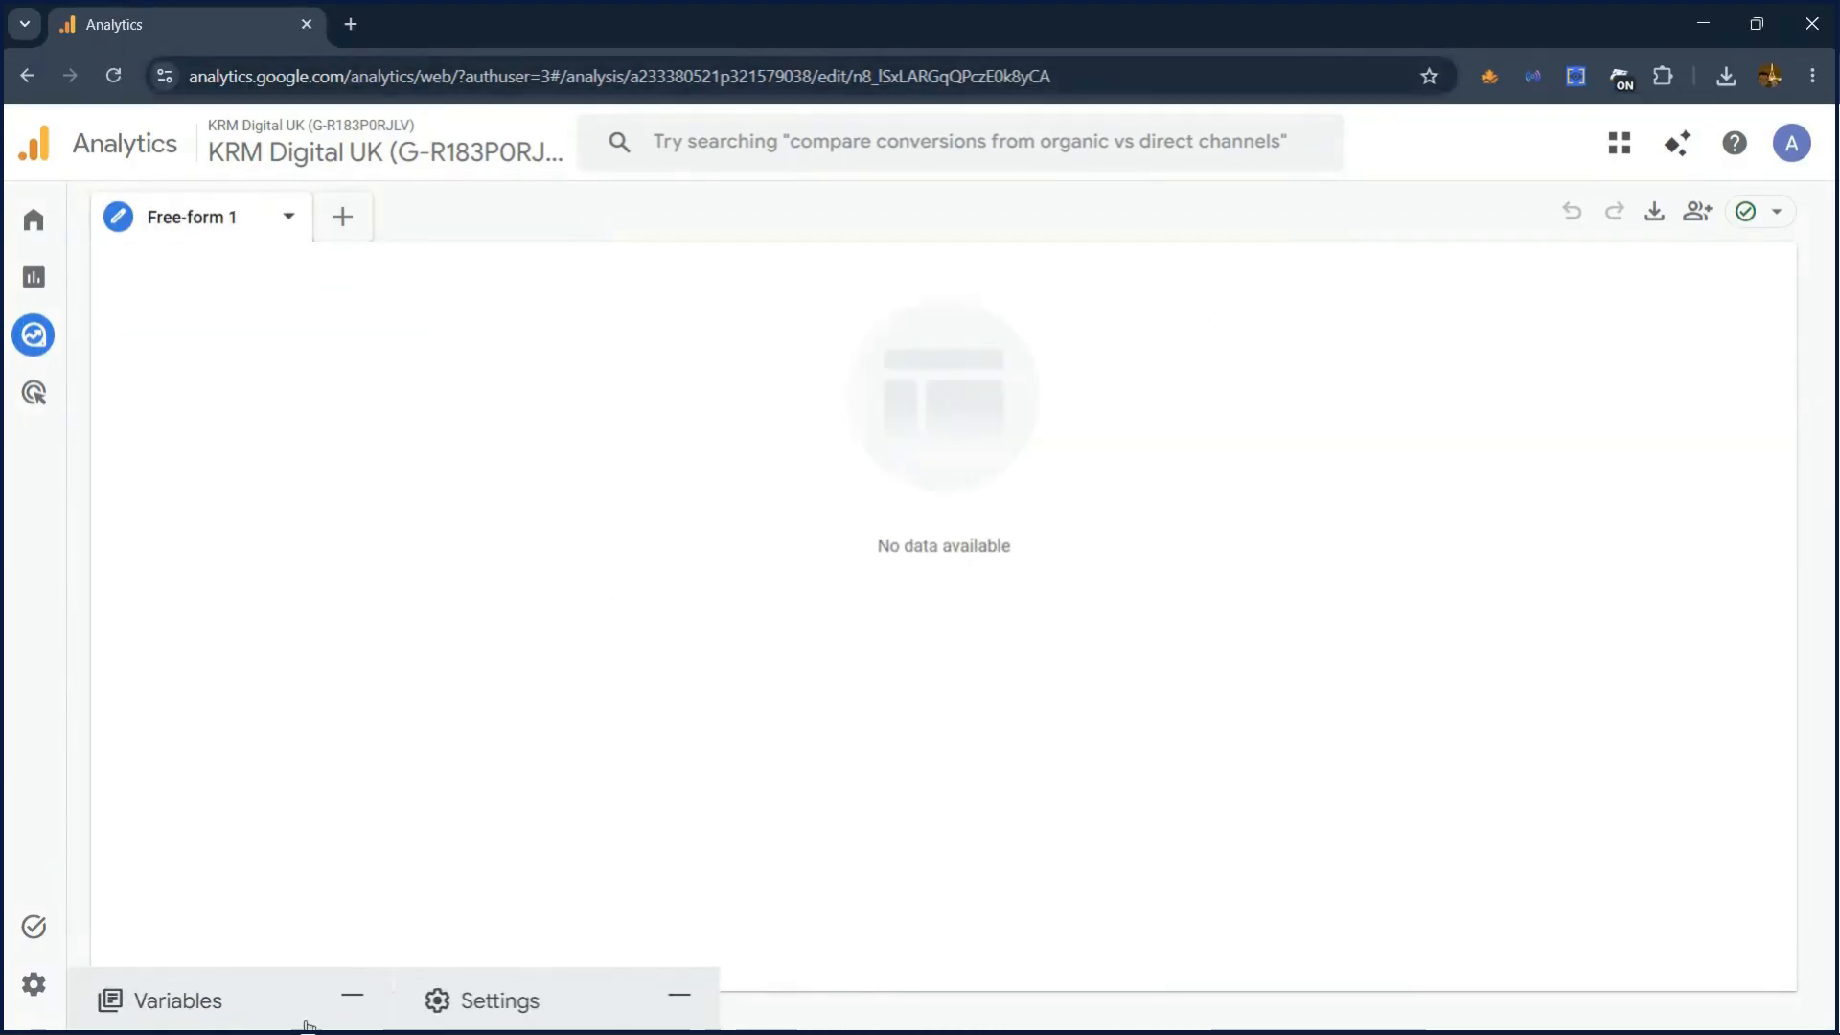
pyautogui.click(349, 997)
pyautogui.click(372, 999)
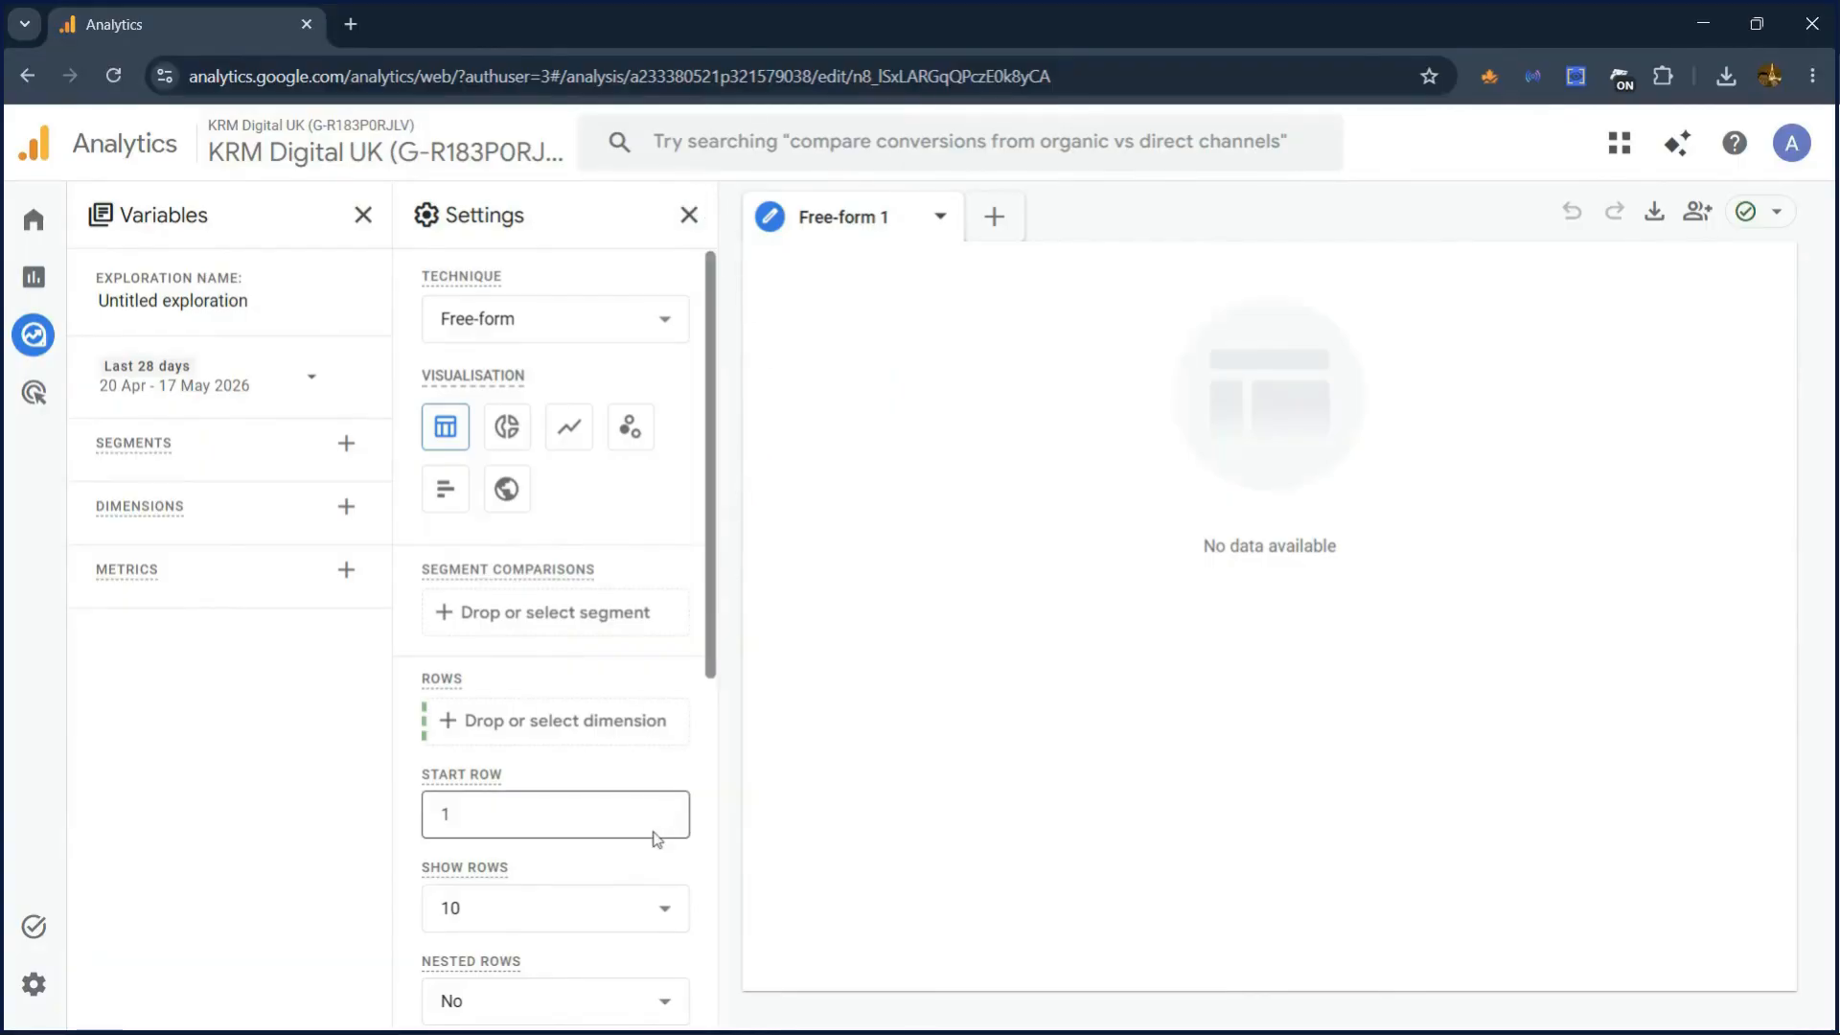
# Examine the available segments and the options for building a new one, and leave without adding any.
pyautogui.click(345, 446)
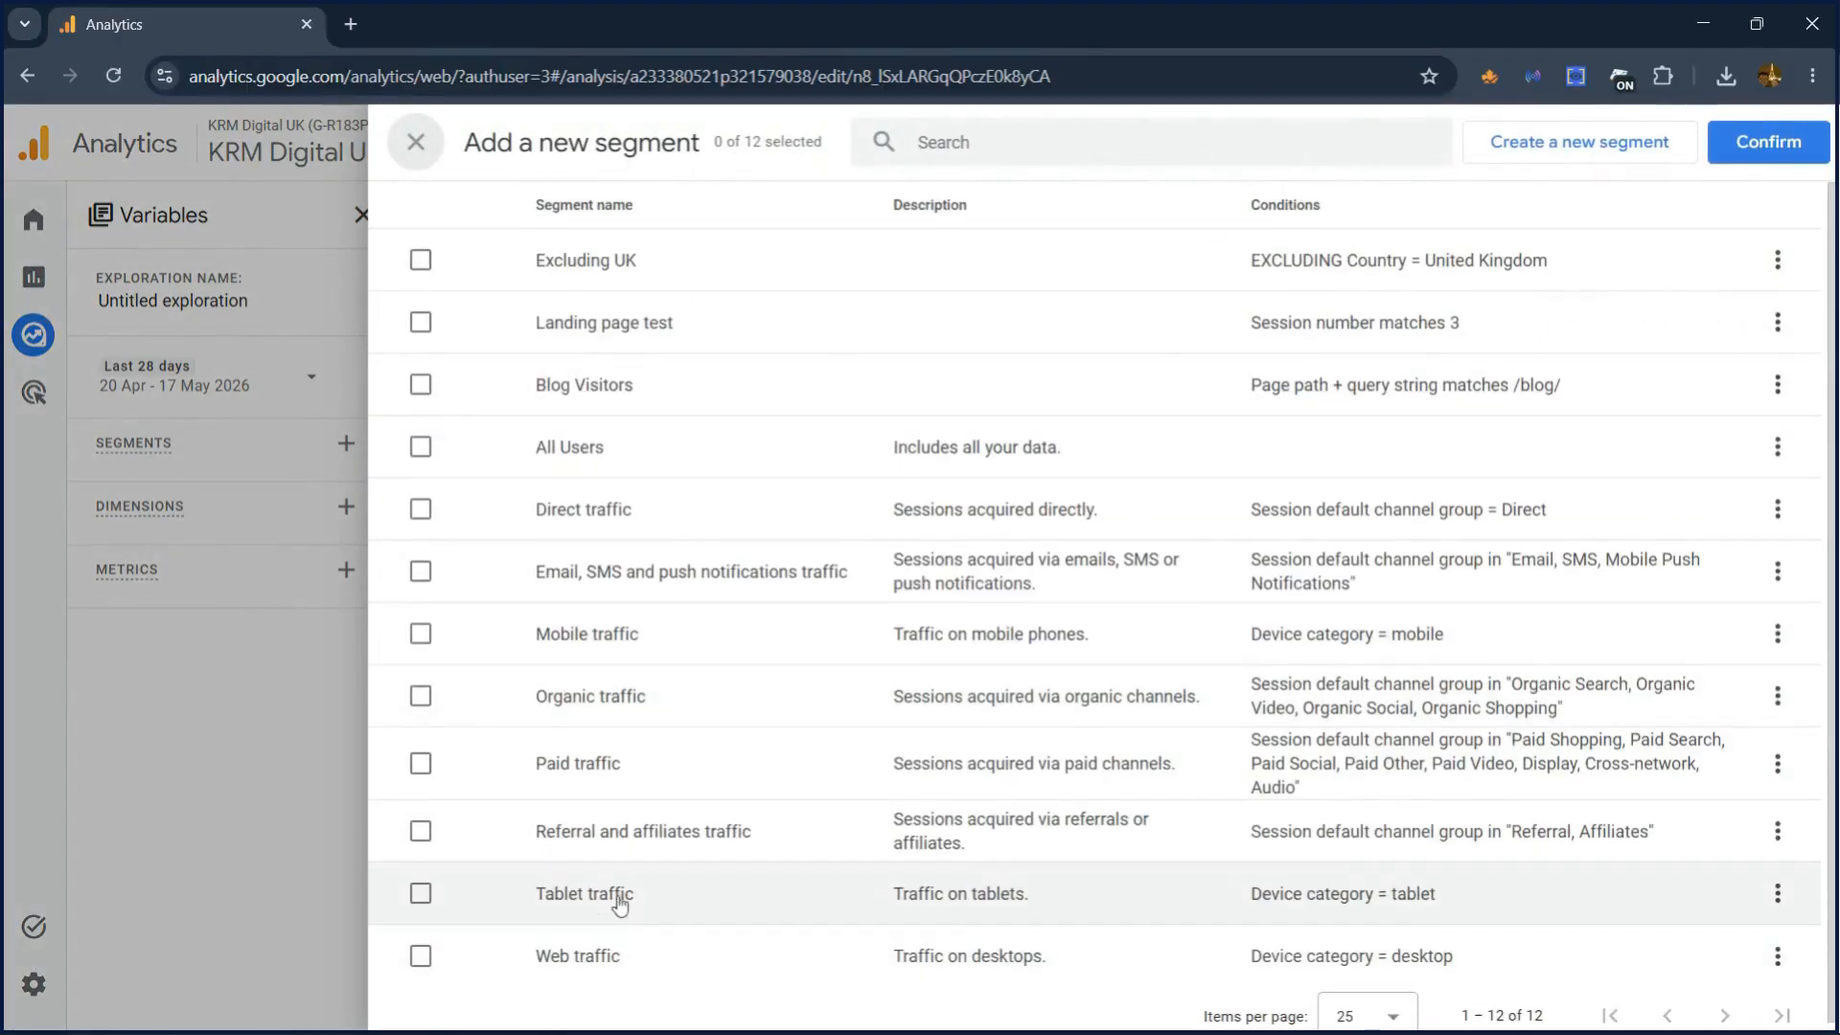
pyautogui.click(416, 142)
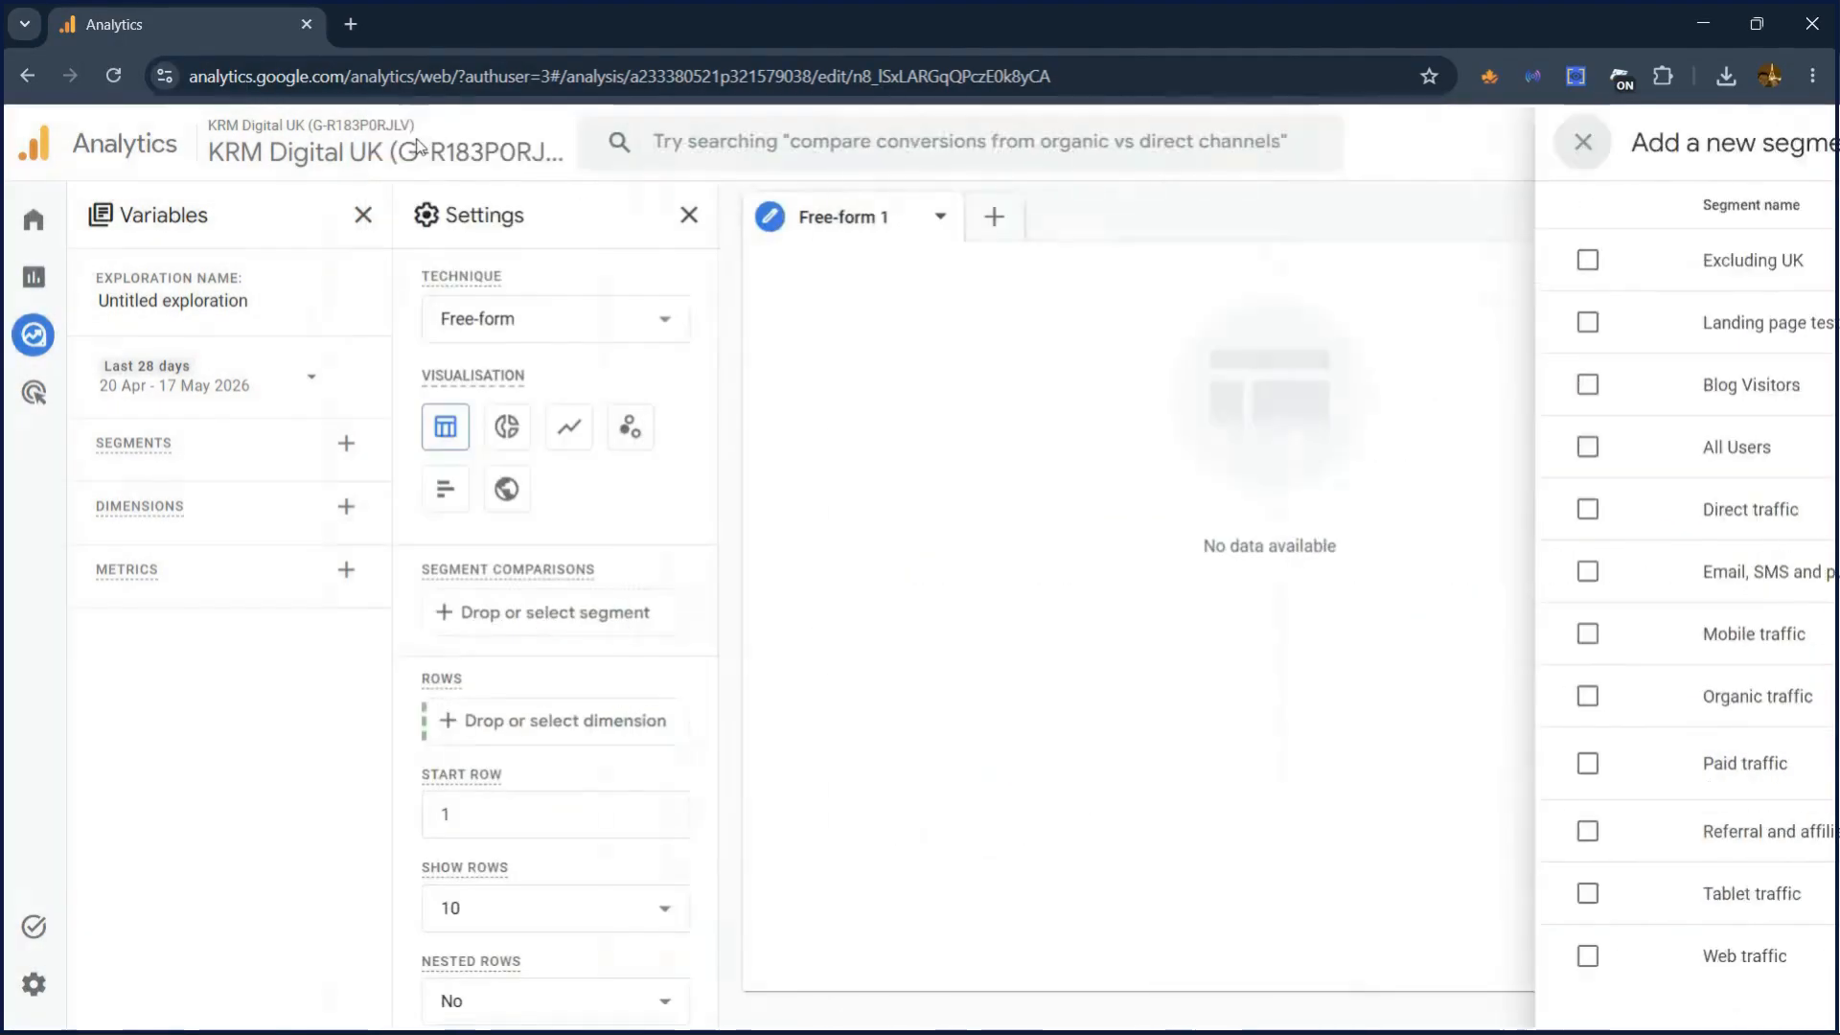
pyautogui.click(348, 448)
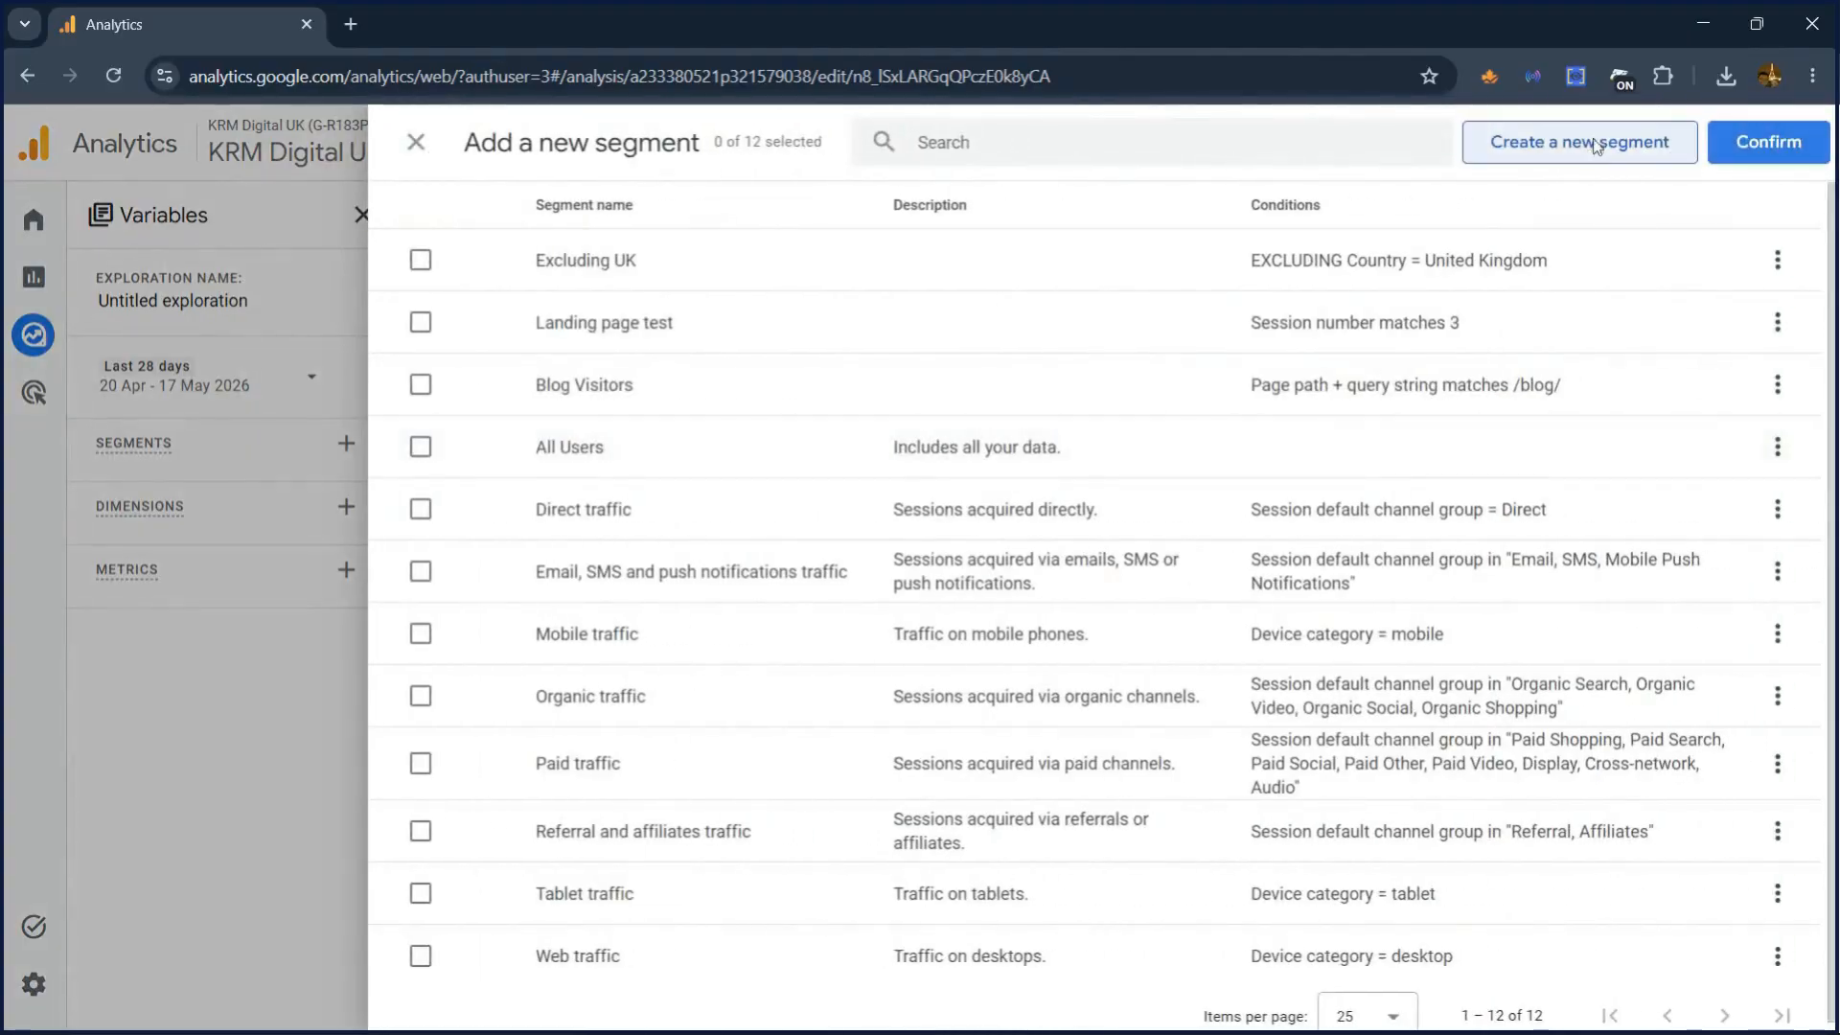
pyautogui.click(1571, 143)
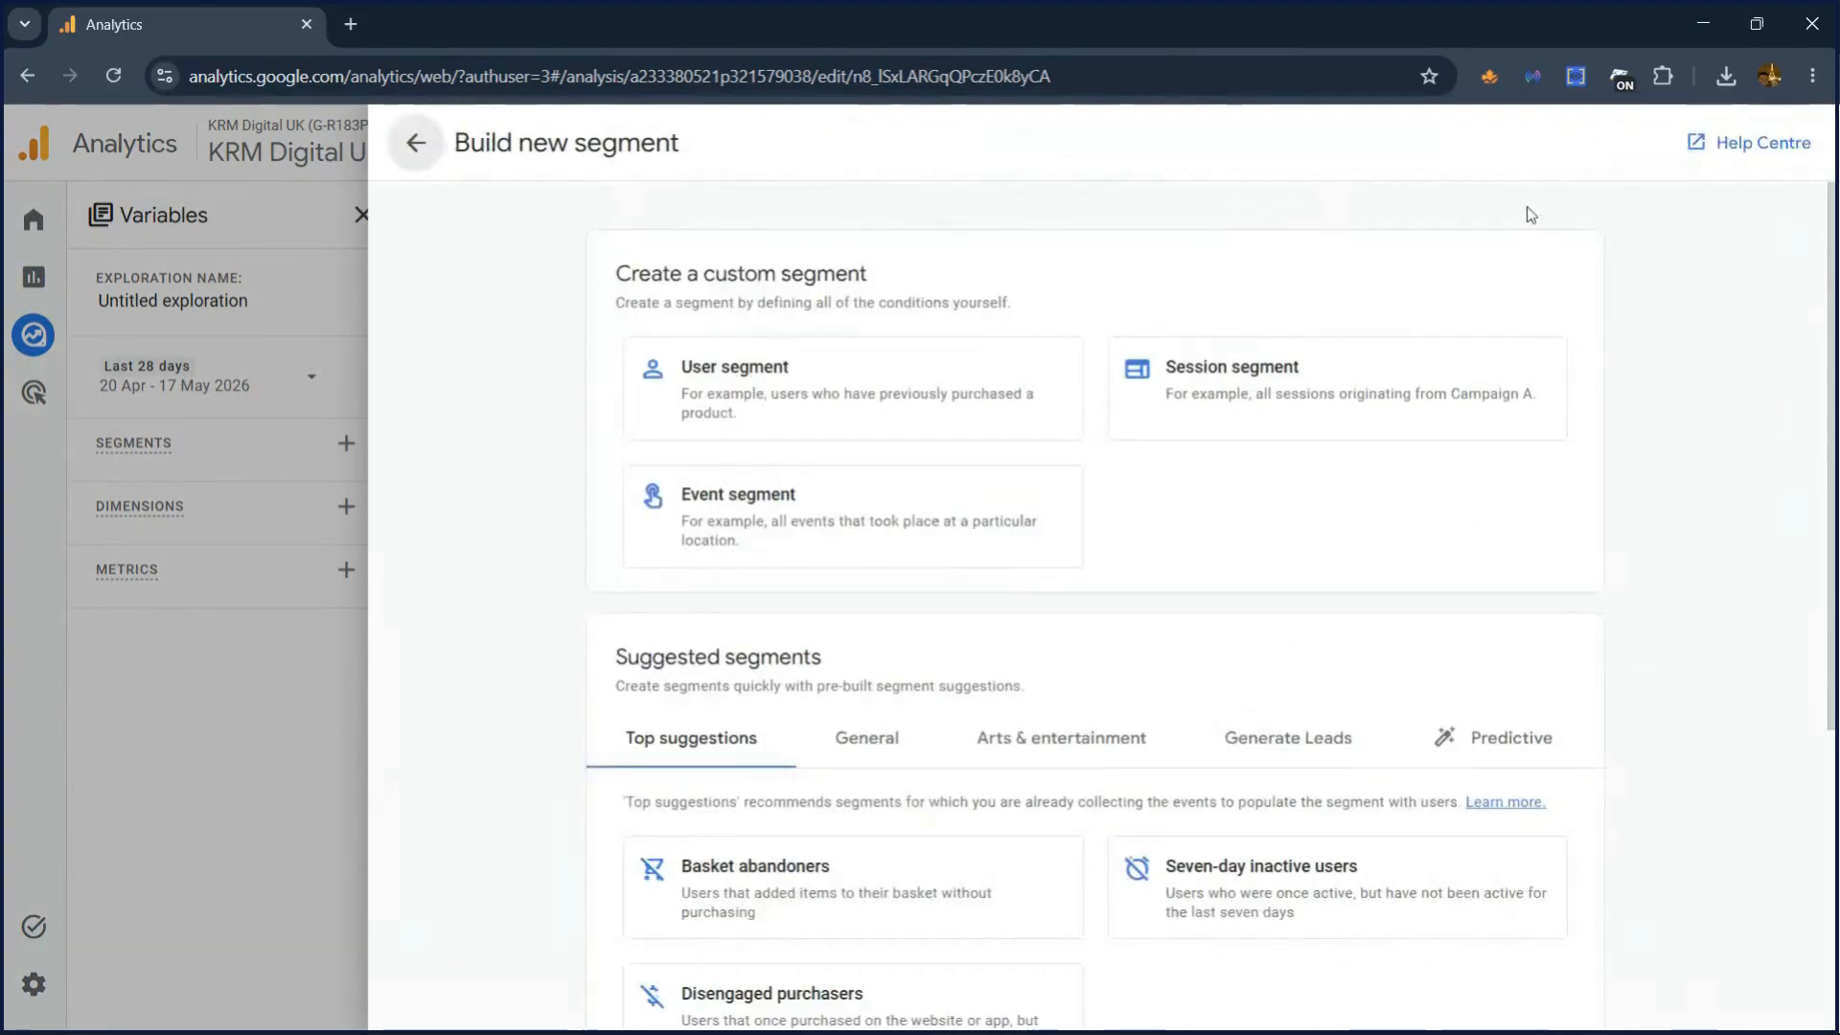
pyautogui.click(415, 143)
pyautogui.click(412, 143)
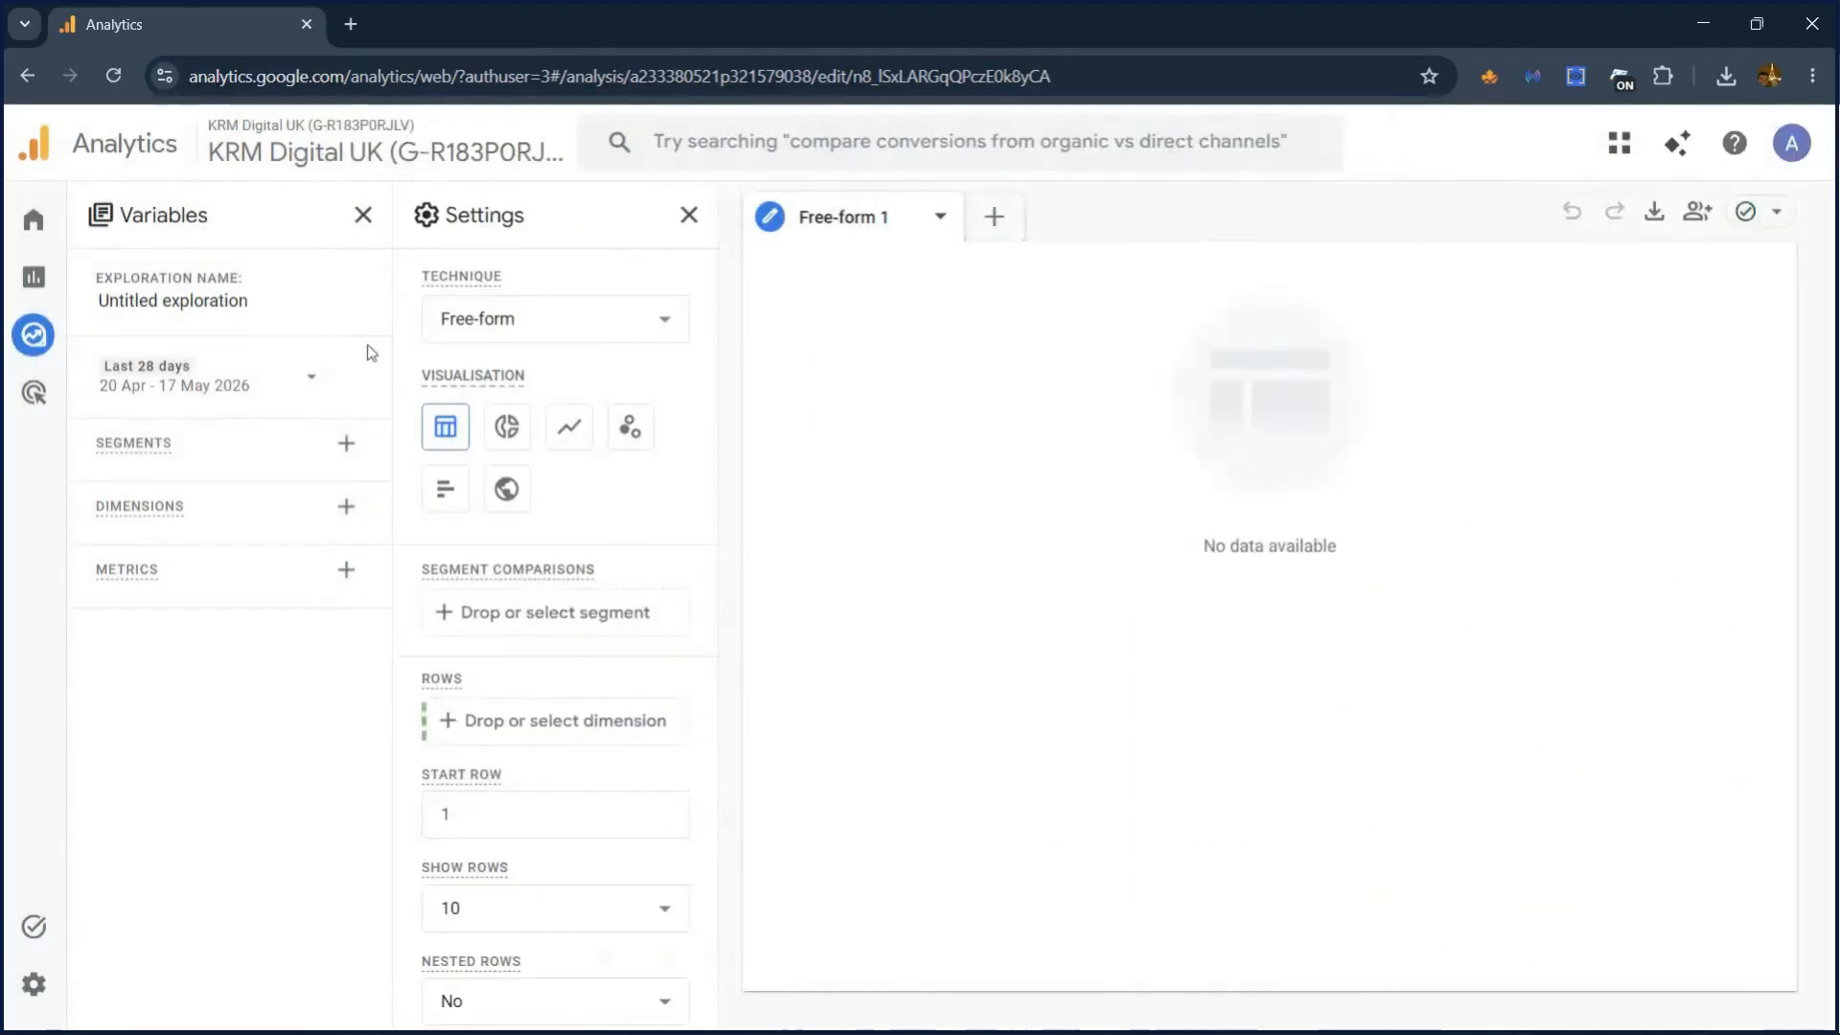
# Examine the categories of available dimensions and metrics without selecting any.
pyautogui.click(343, 508)
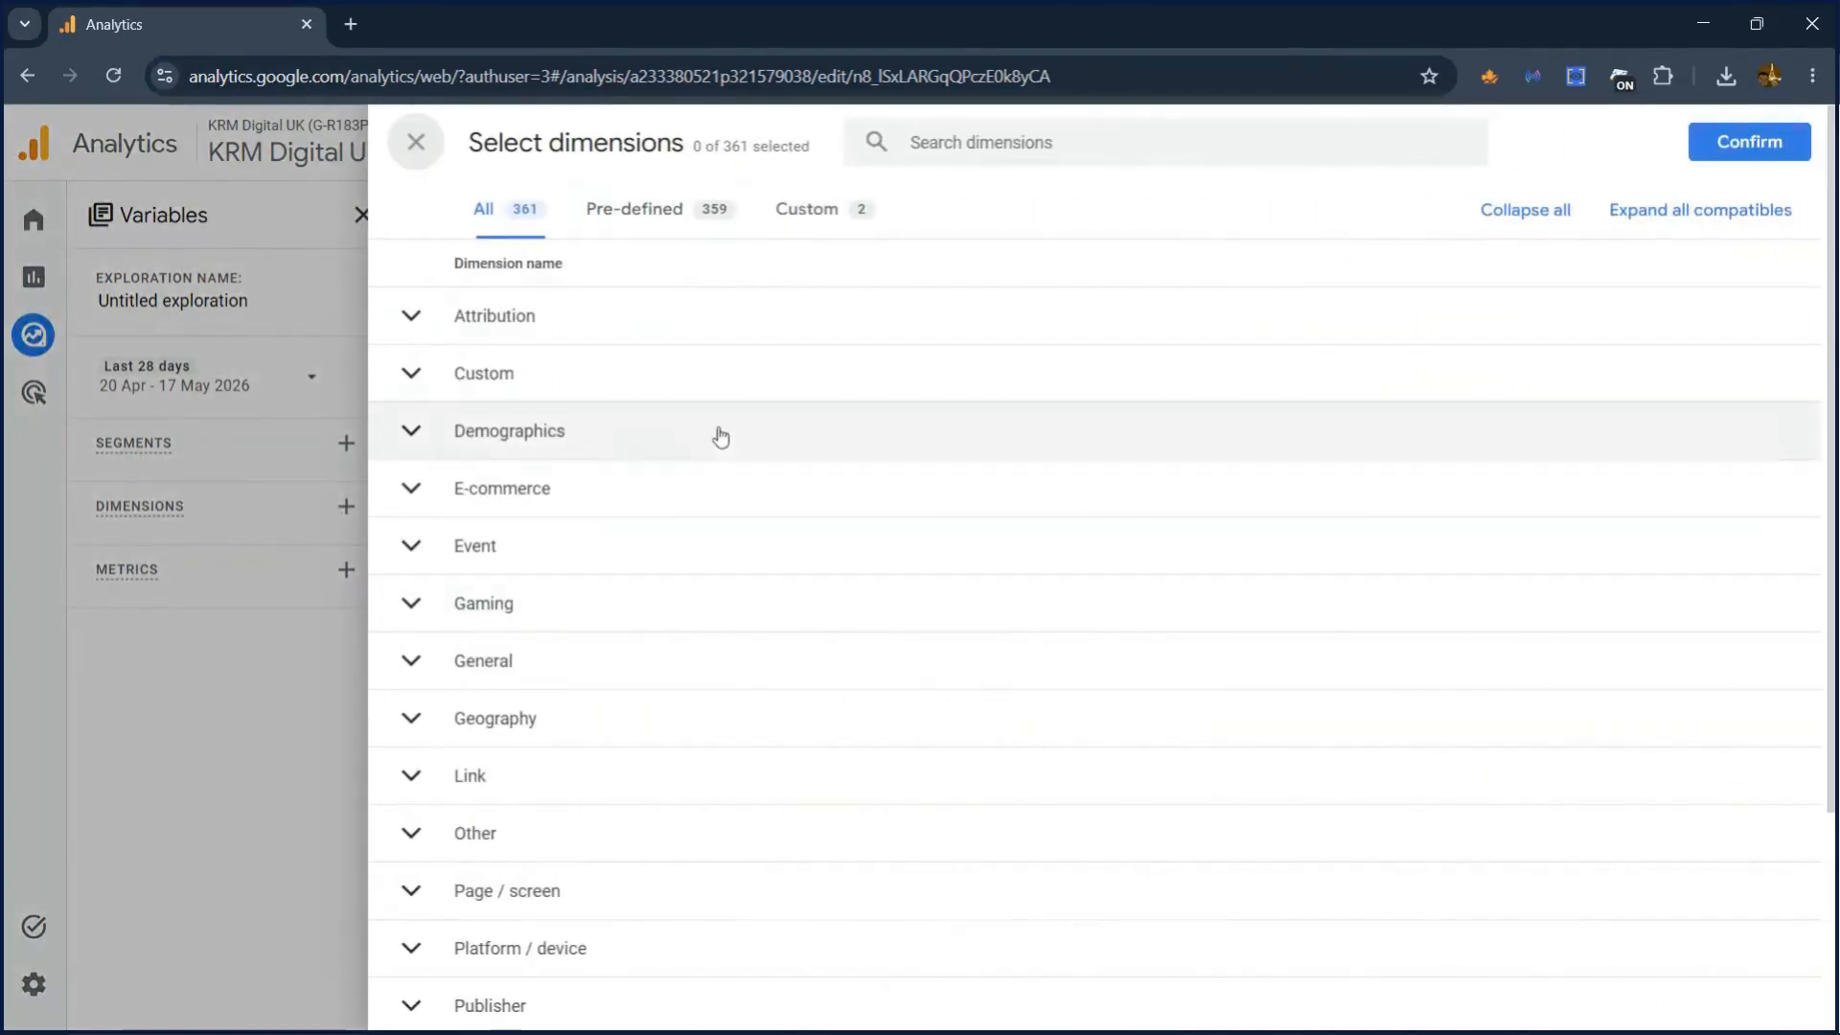
pyautogui.scroll(-3, 508, 594)
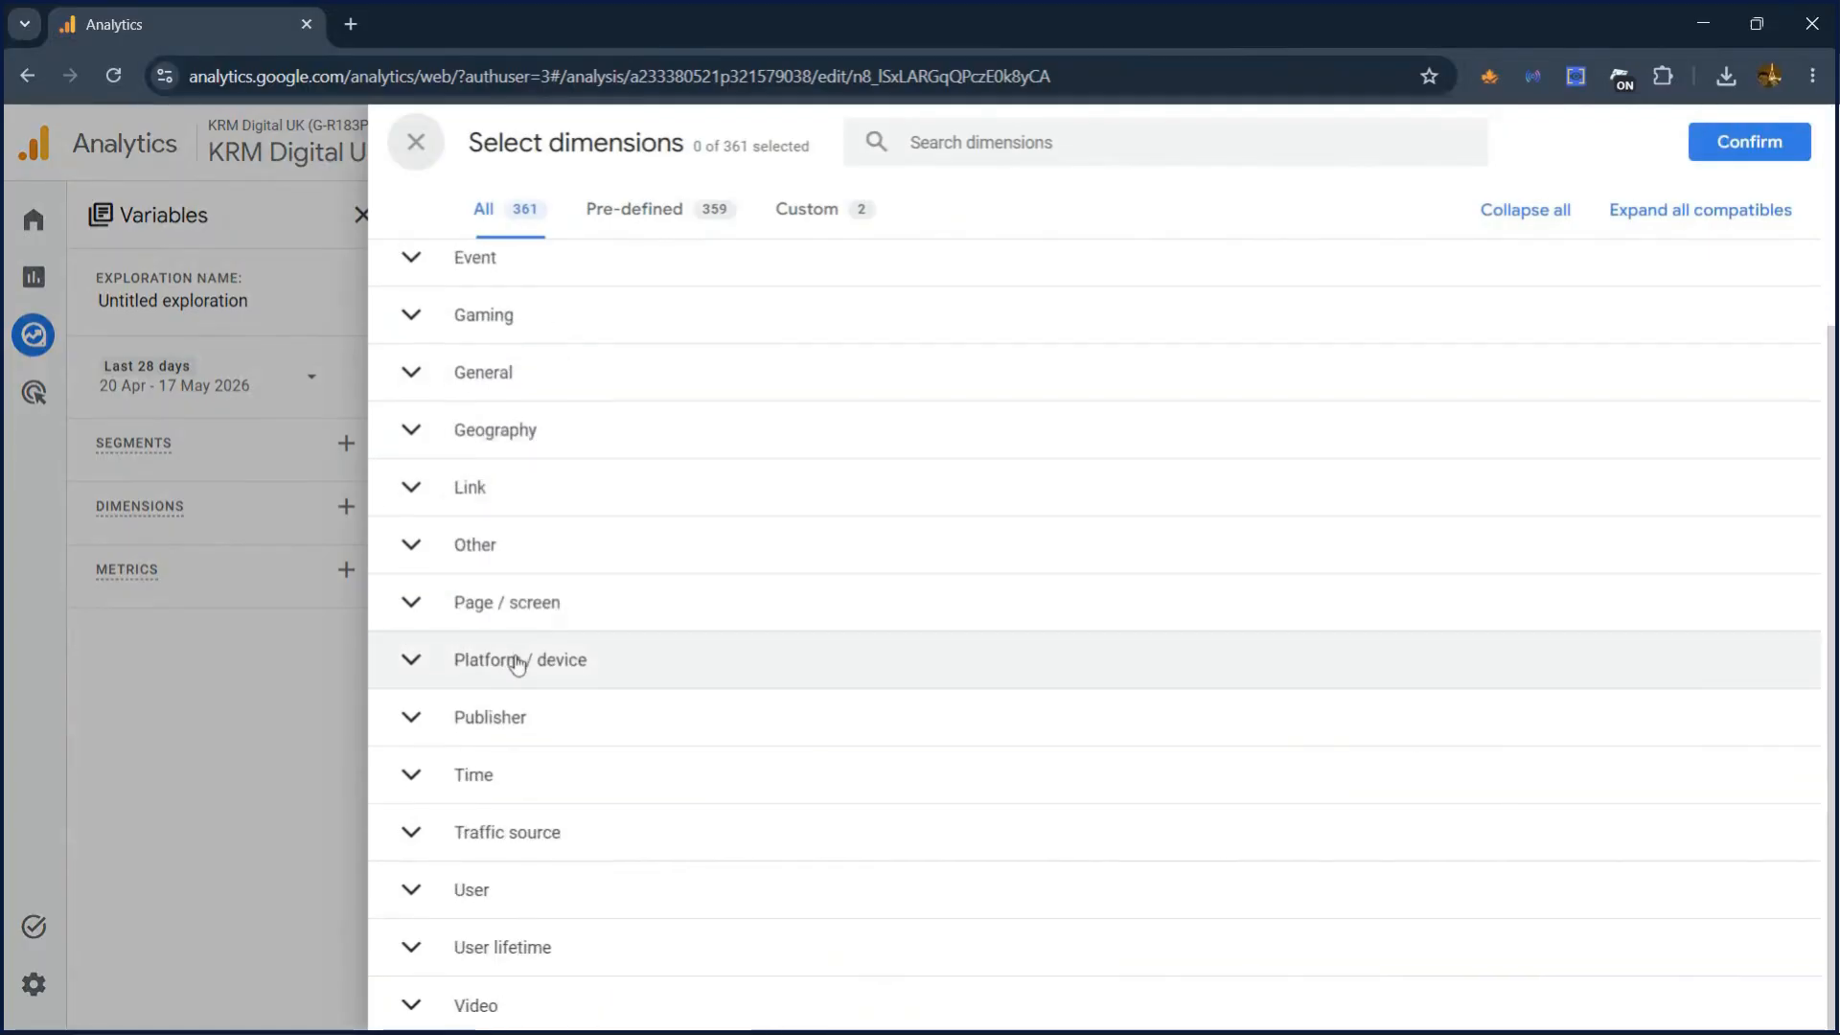
pyautogui.scroll(3, 512, 652)
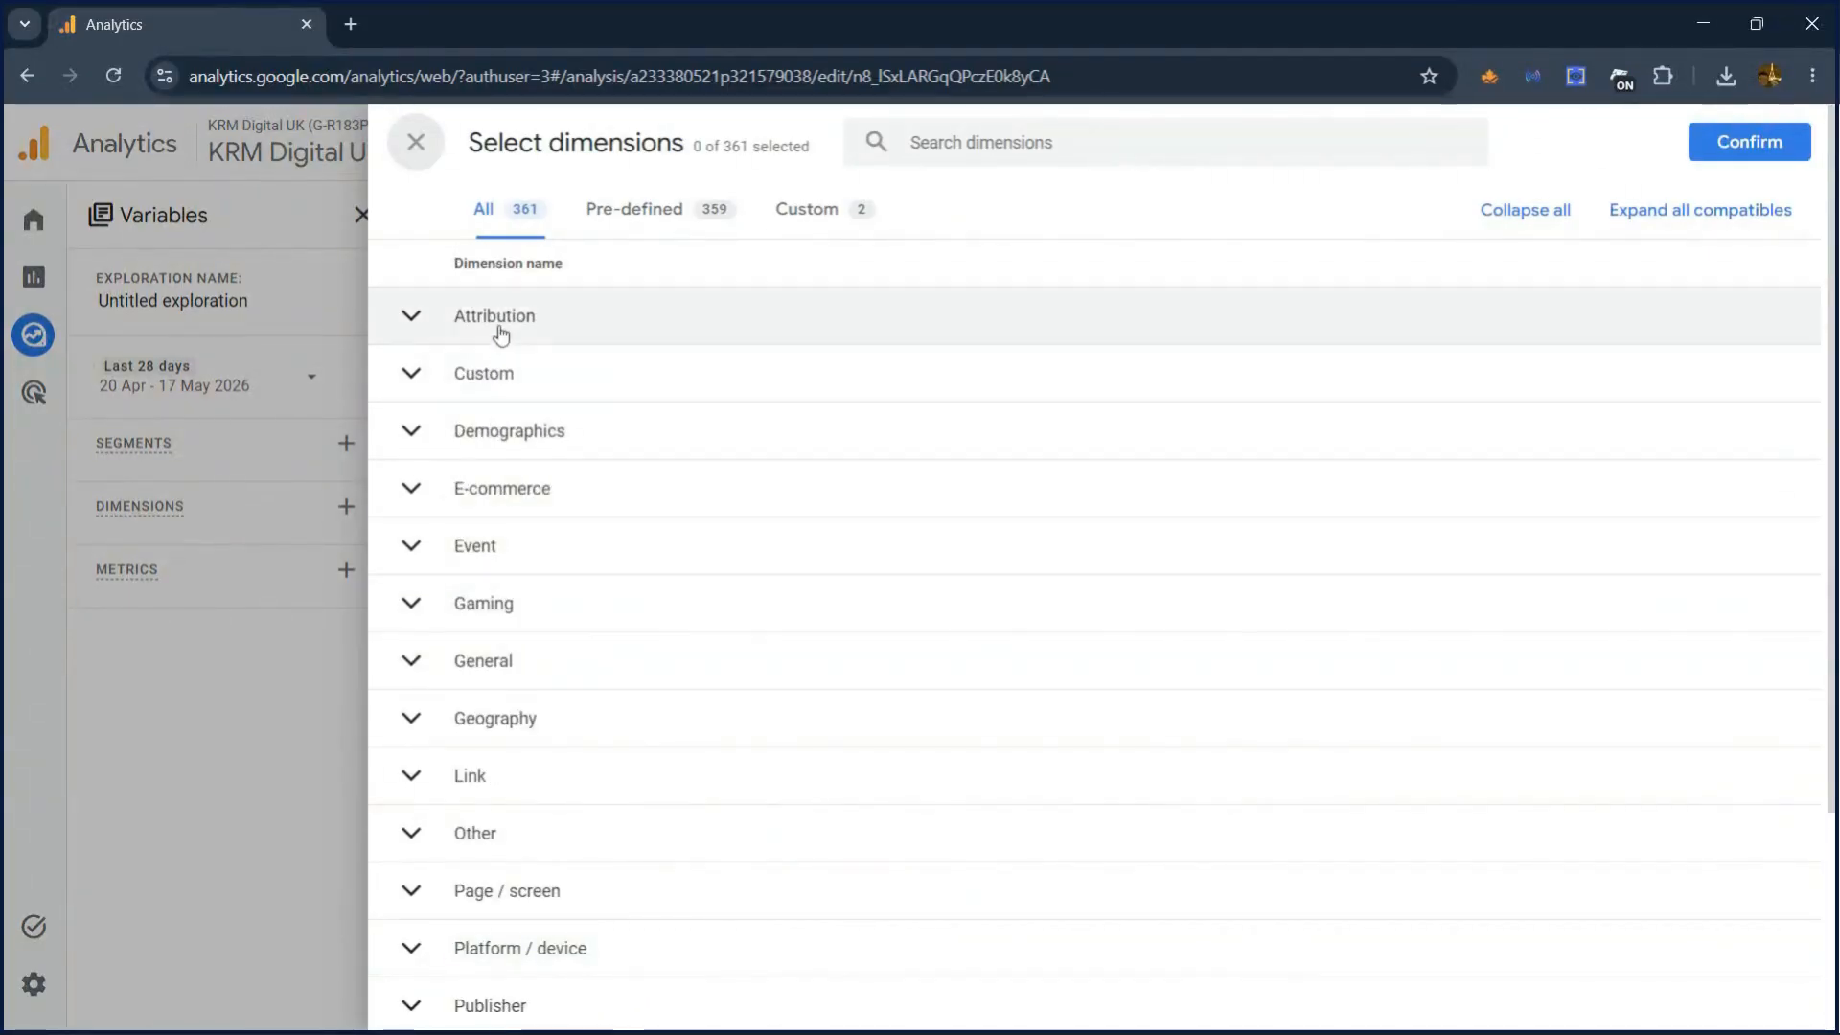
pyautogui.click(422, 156)
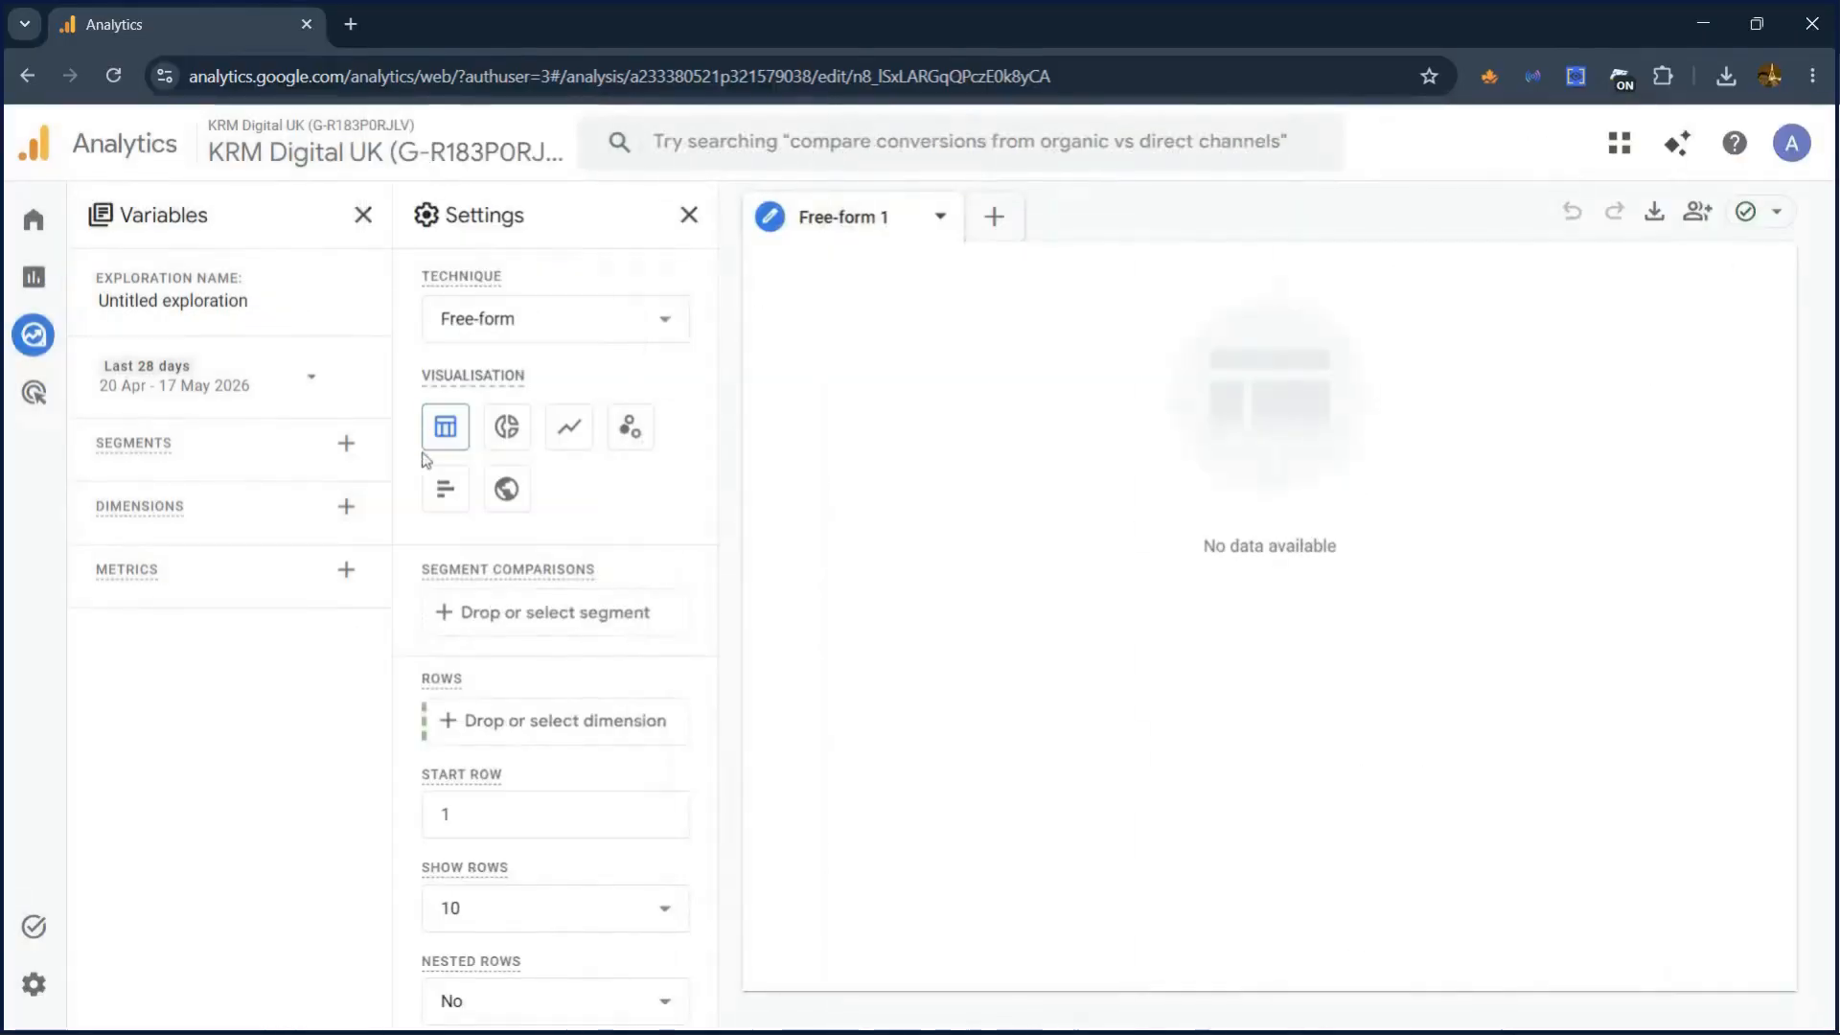
pyautogui.click(345, 571)
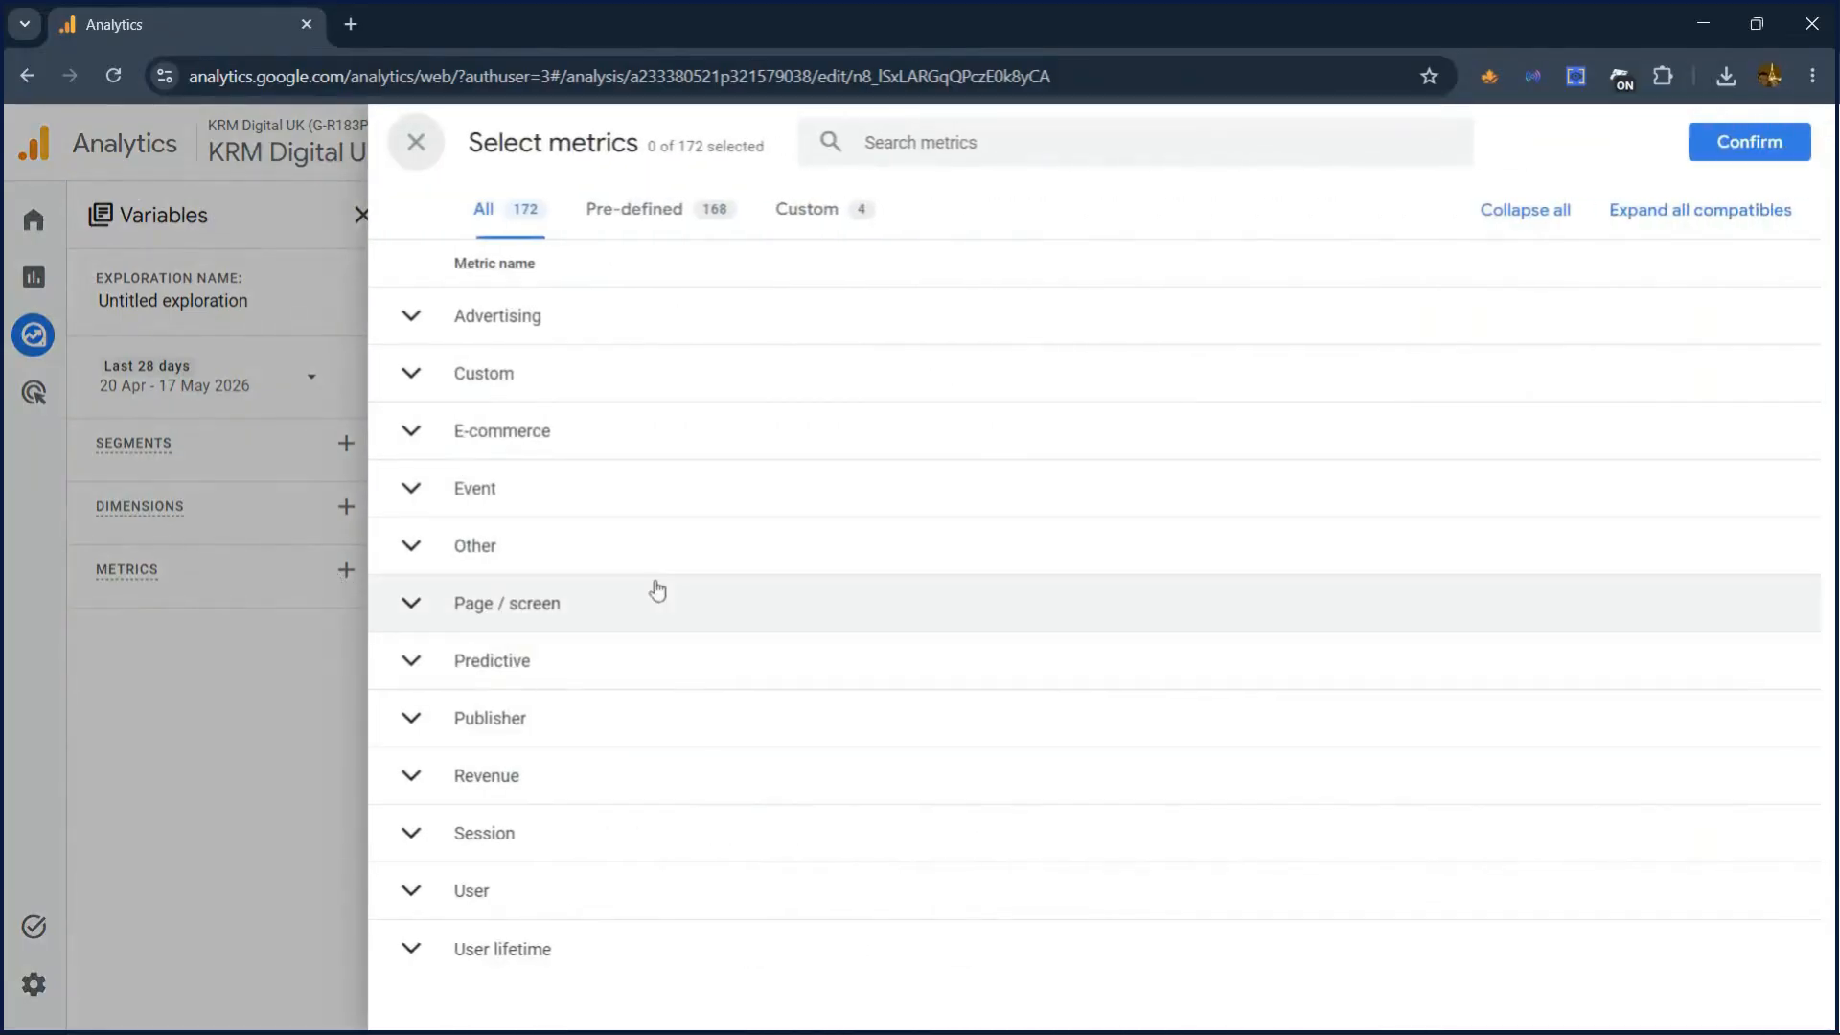
pyautogui.click(412, 145)
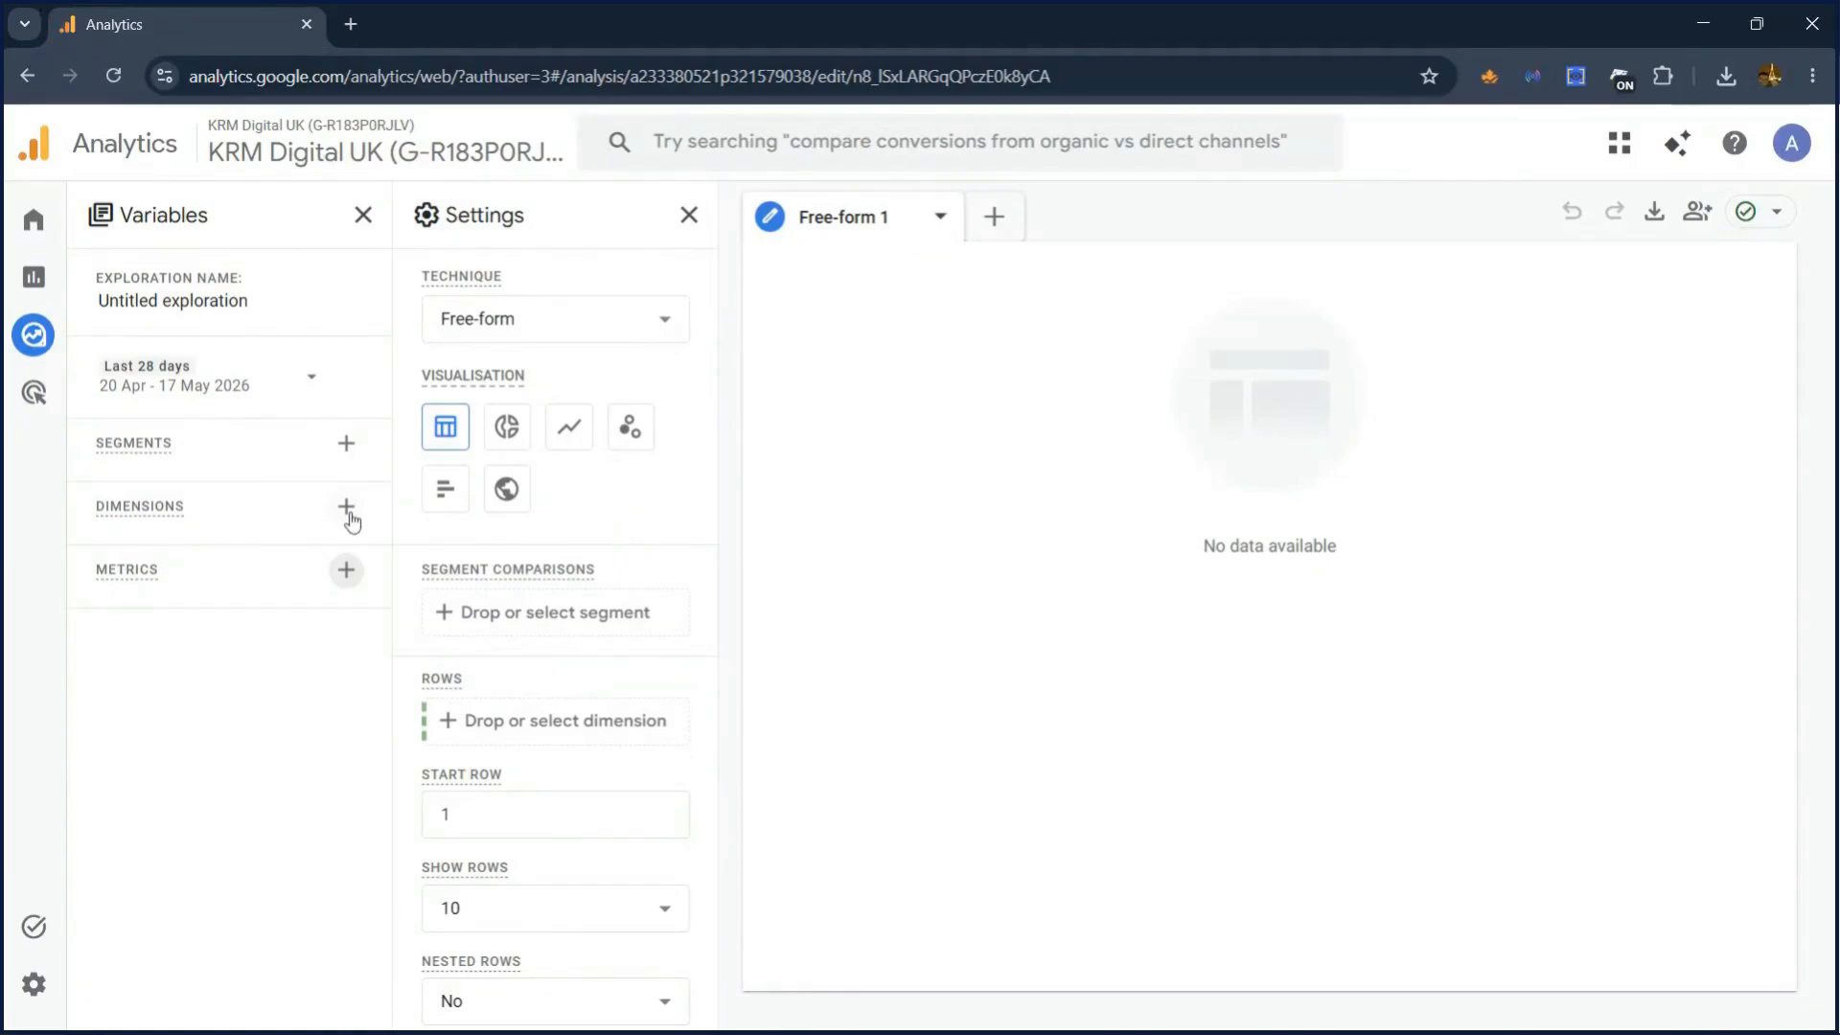
# Rename the untitled exploration as Organic Session Source Medium.
pyautogui.doubleClick(184, 303)
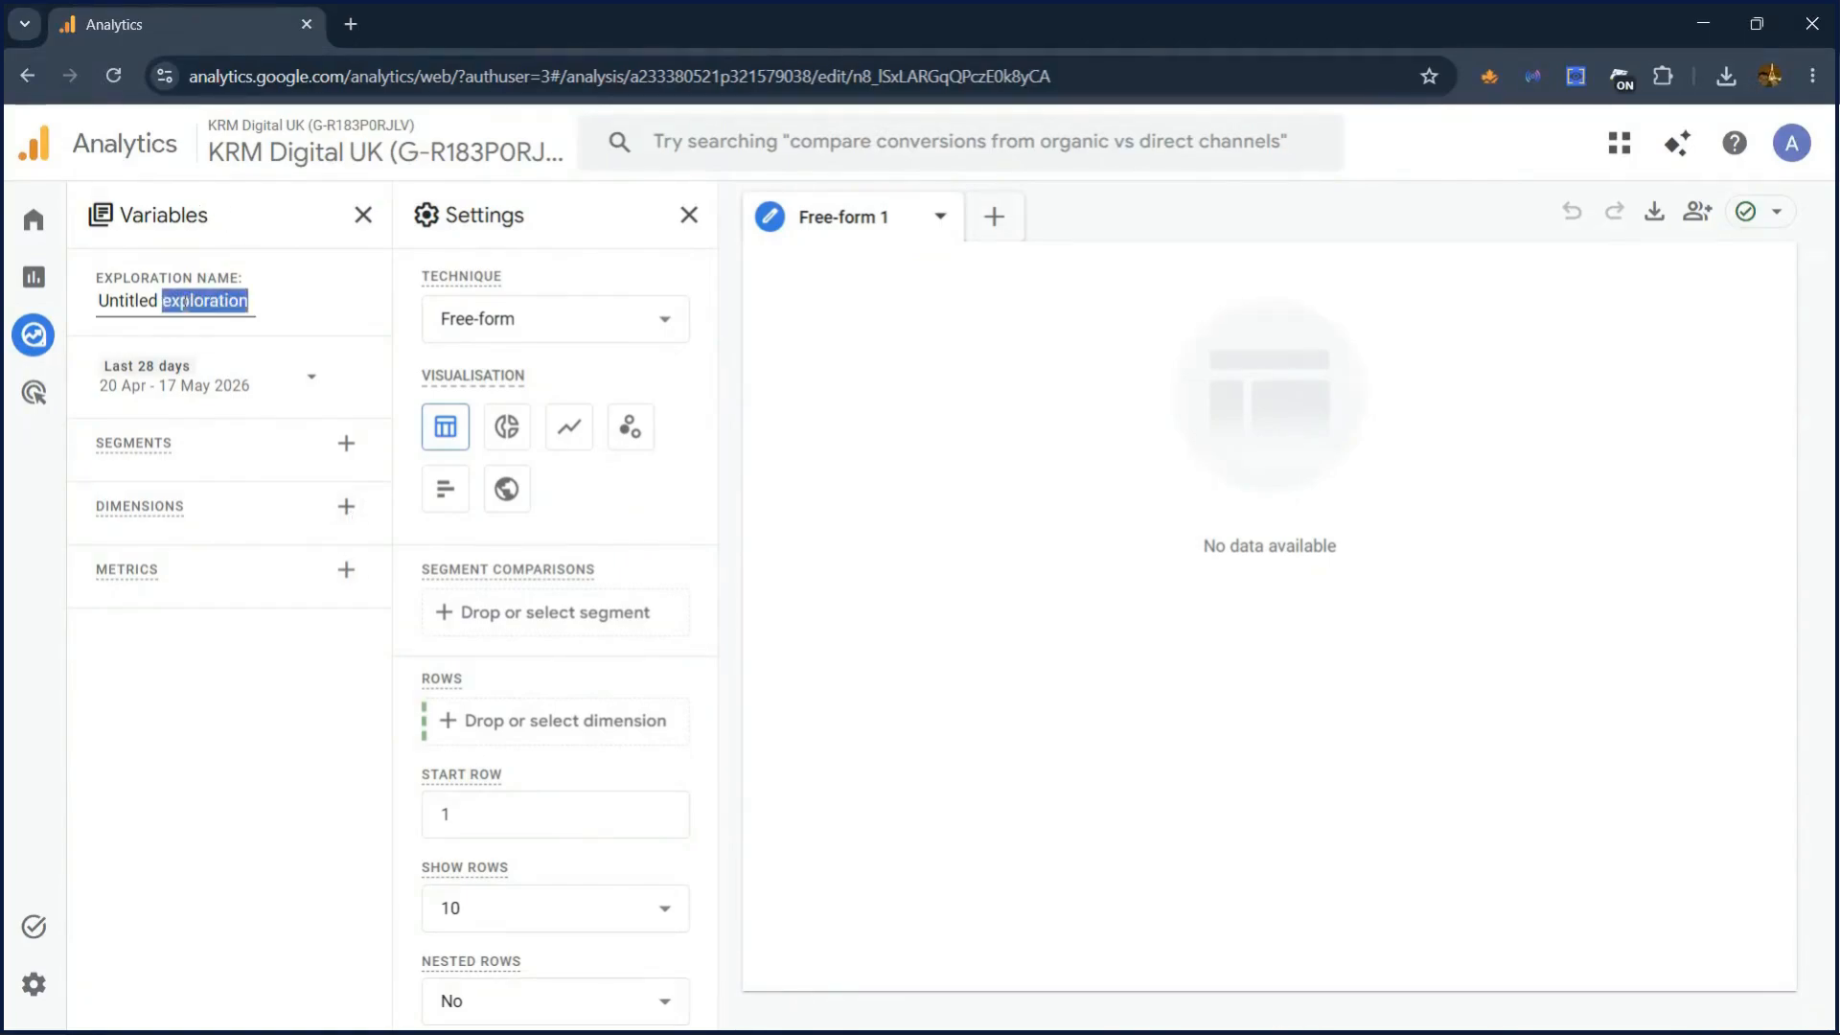
pyautogui.tripleClick(184, 303)
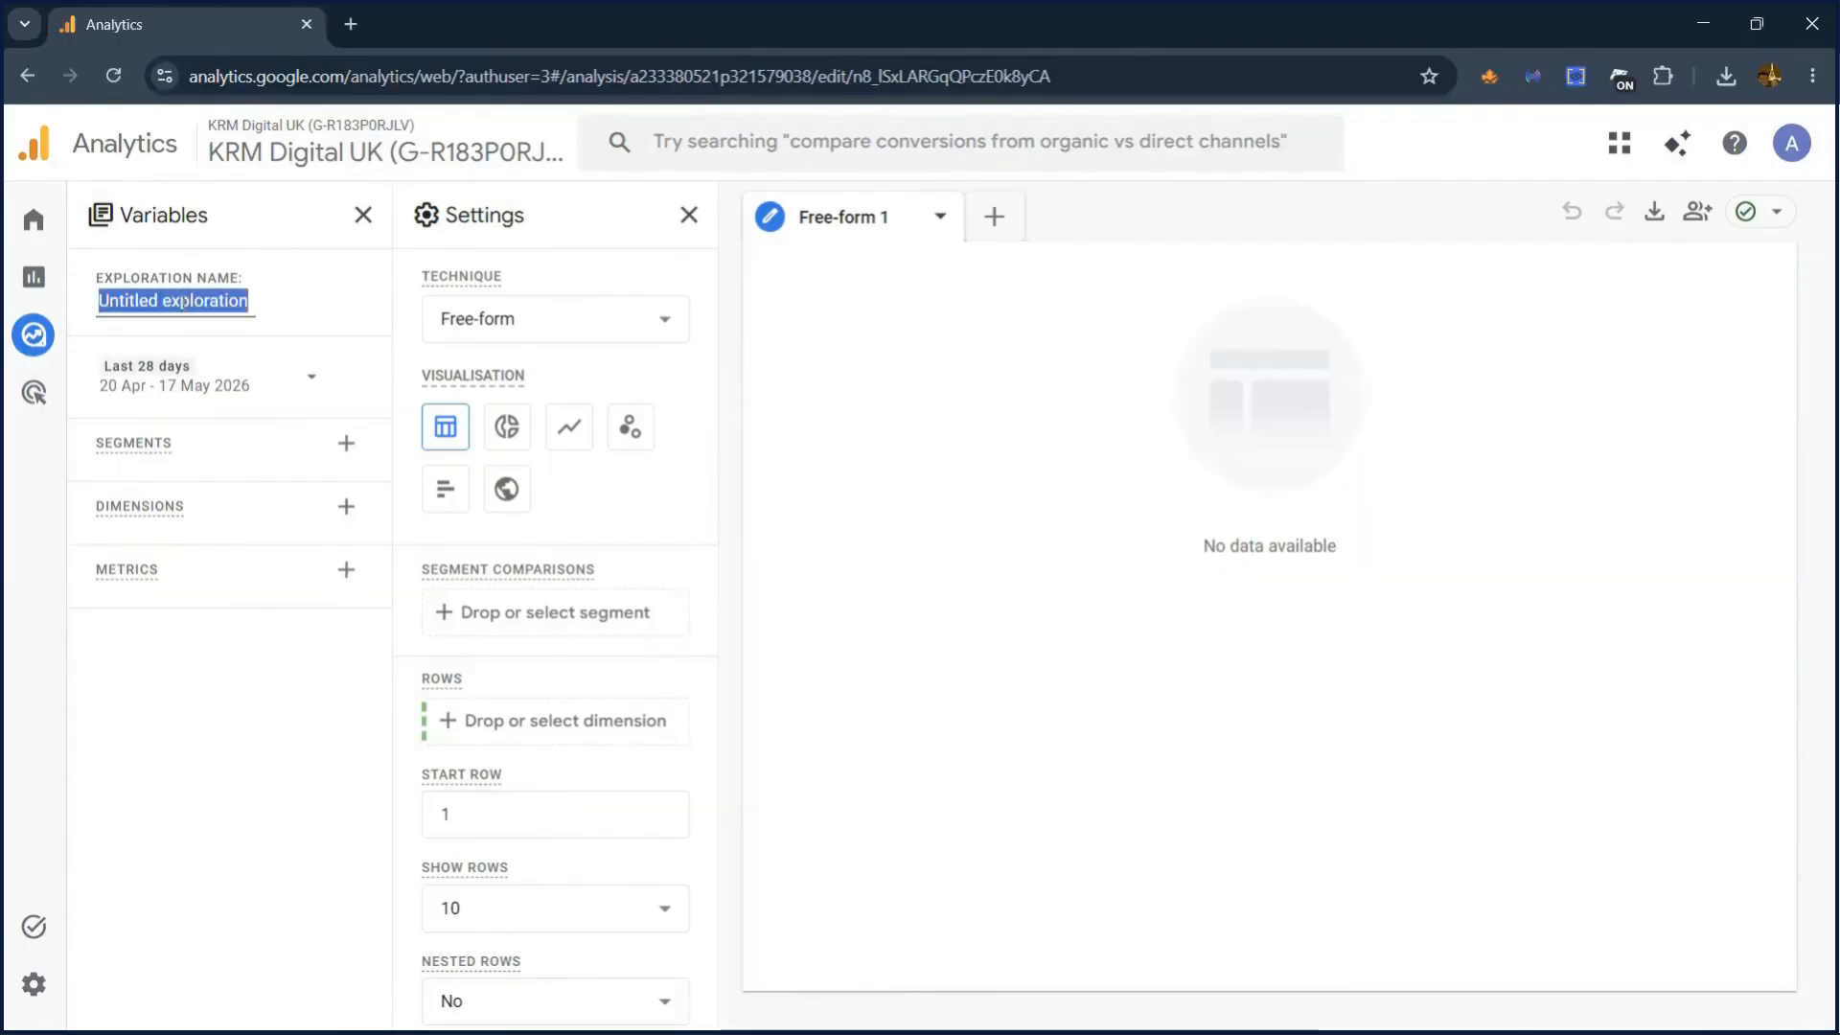
pyautogui.write('Organi')
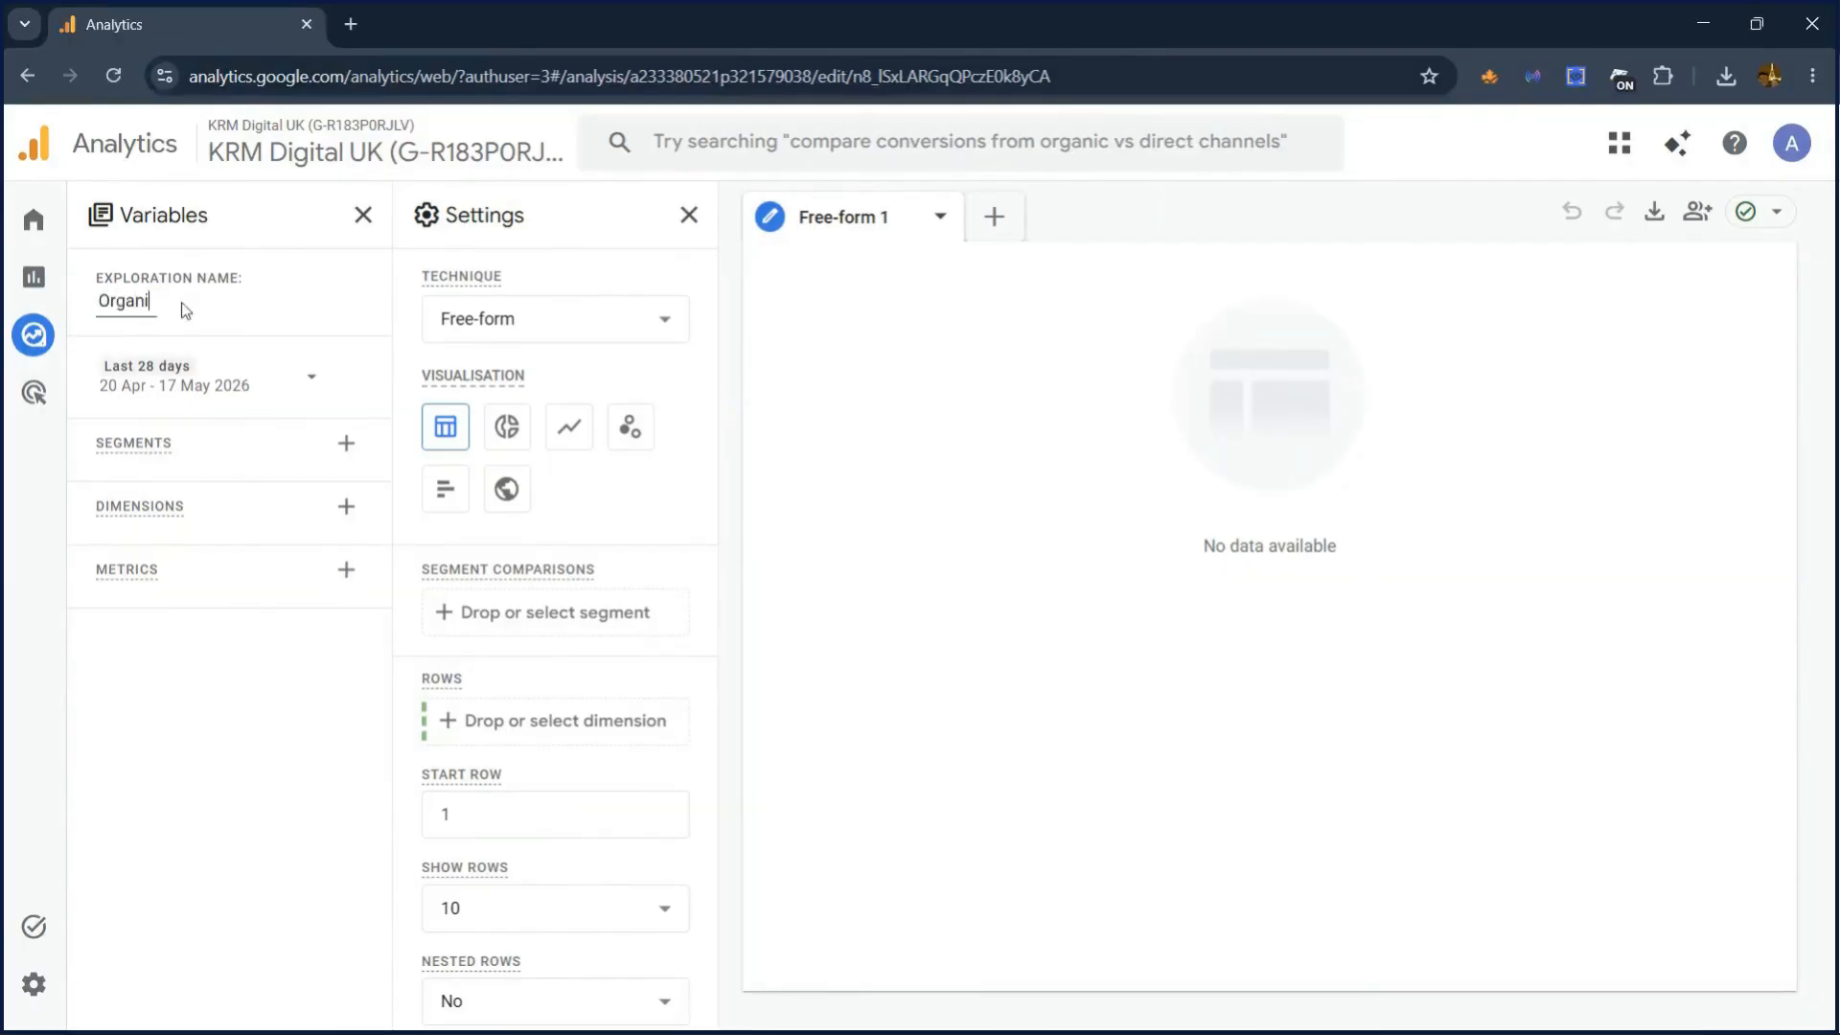
pyautogui.write('c Session S')
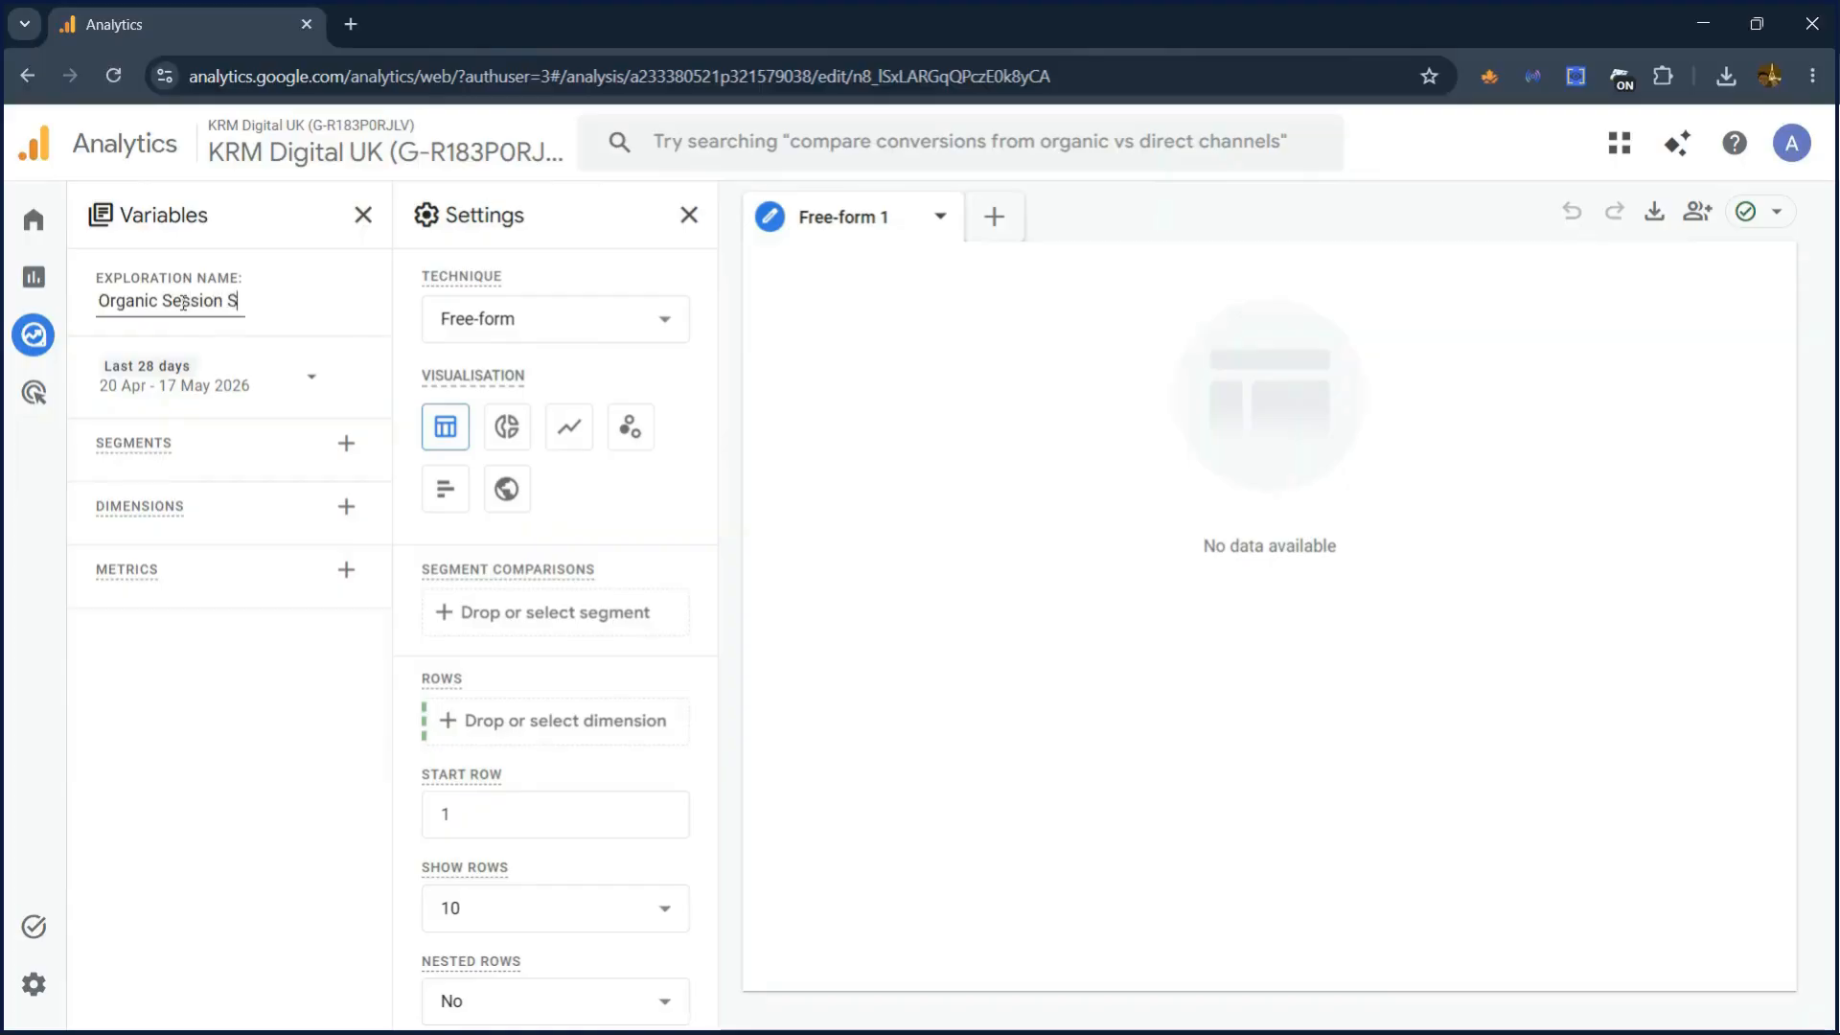
pyautogui.write('ource Medium')
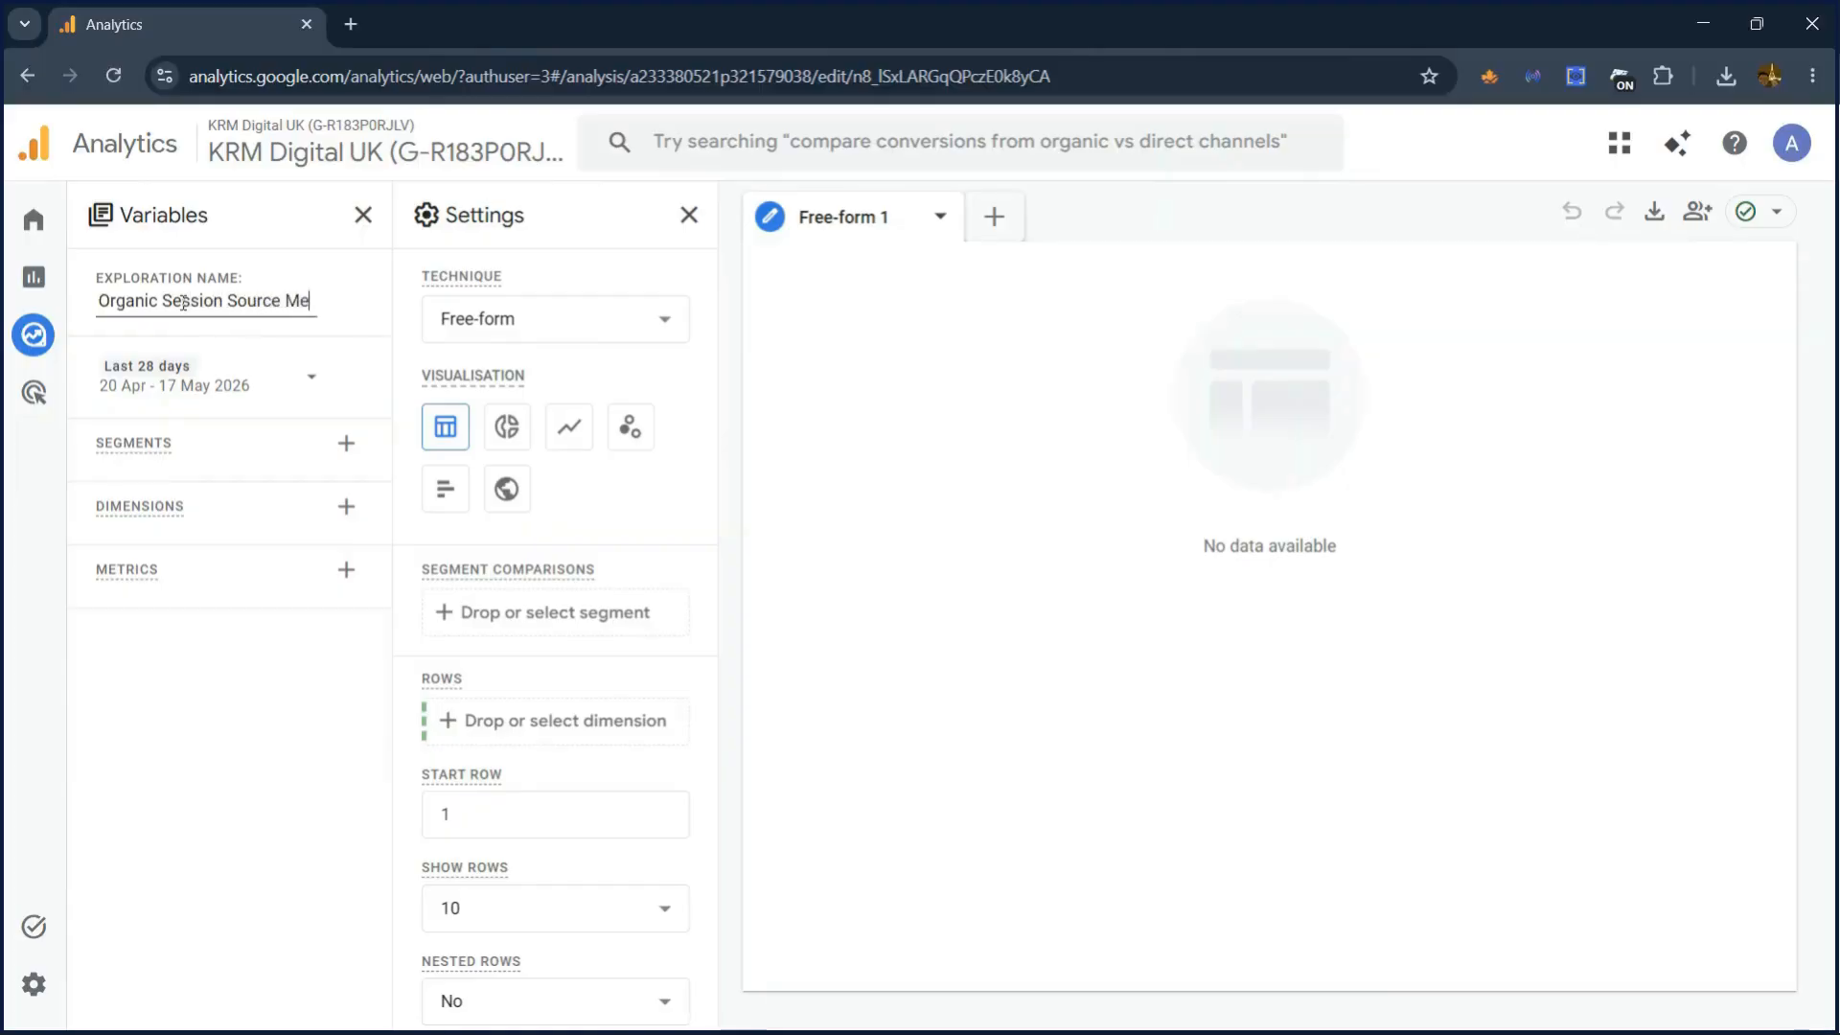
# Search the dimensions for "session" and add Session source/medium and Session default channel group to the exploration.
pyautogui.click(347, 510)
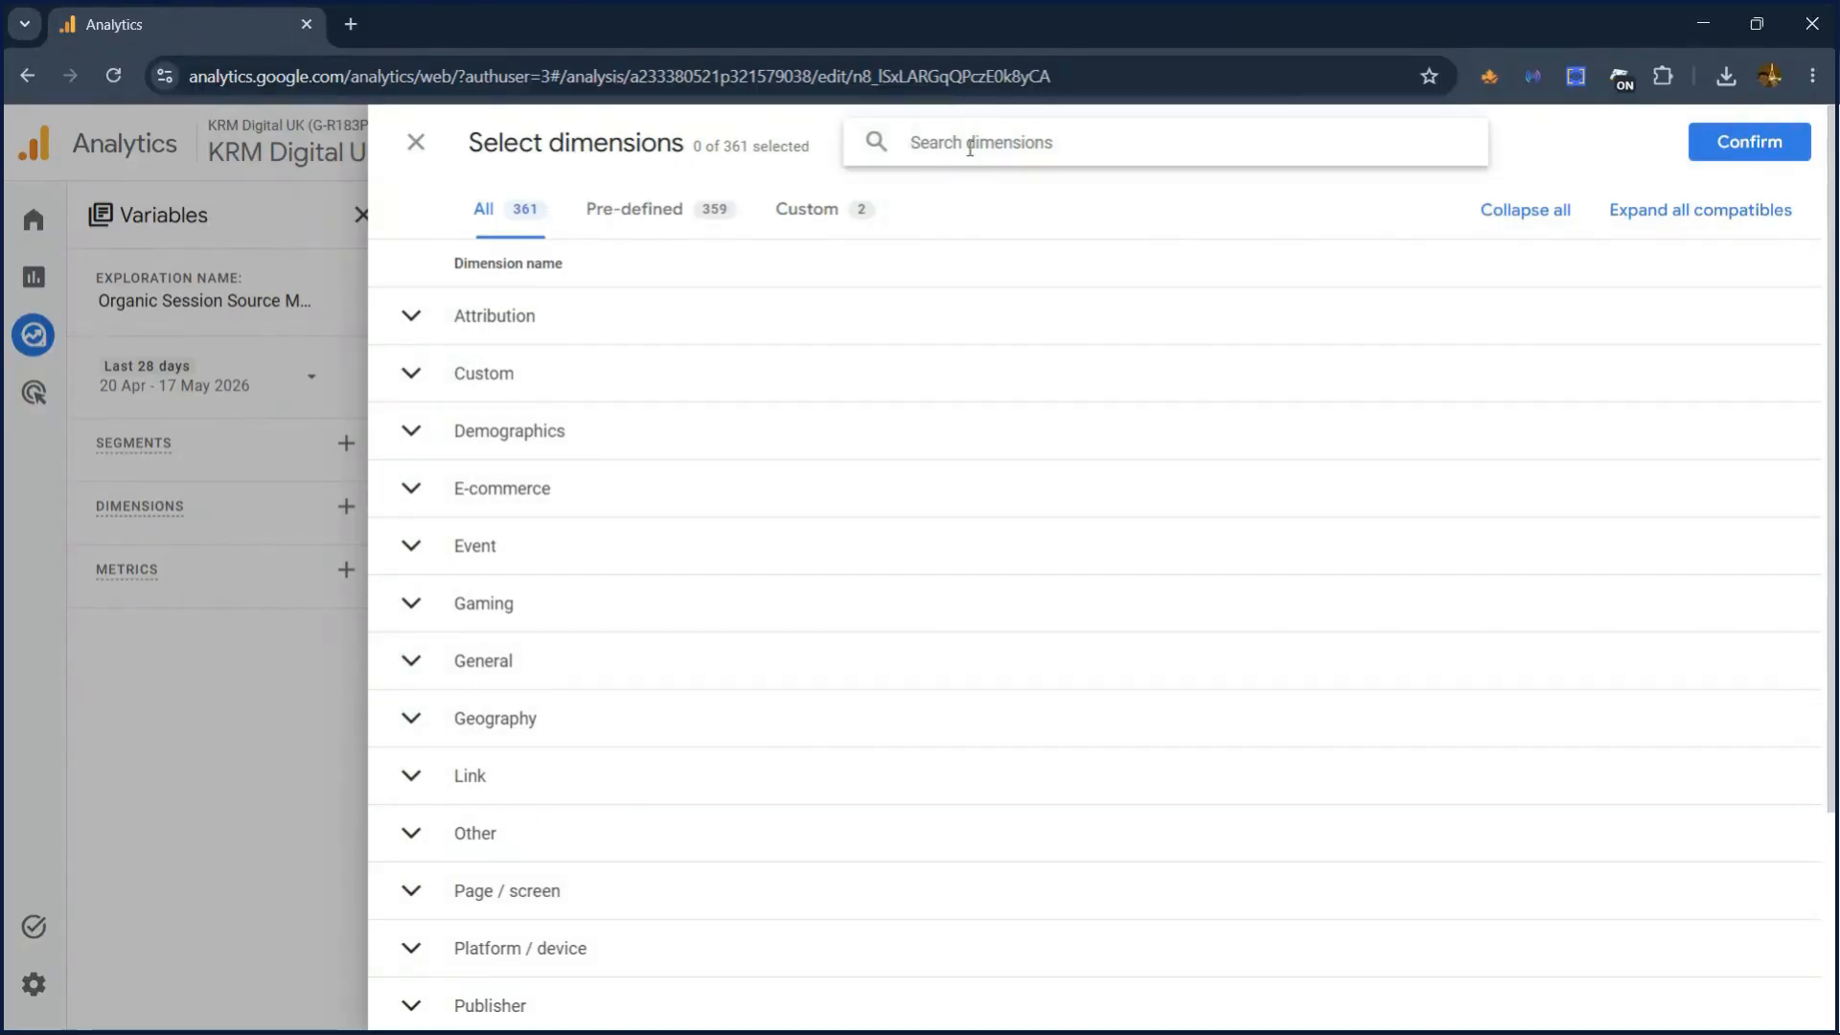
pyautogui.write('session')
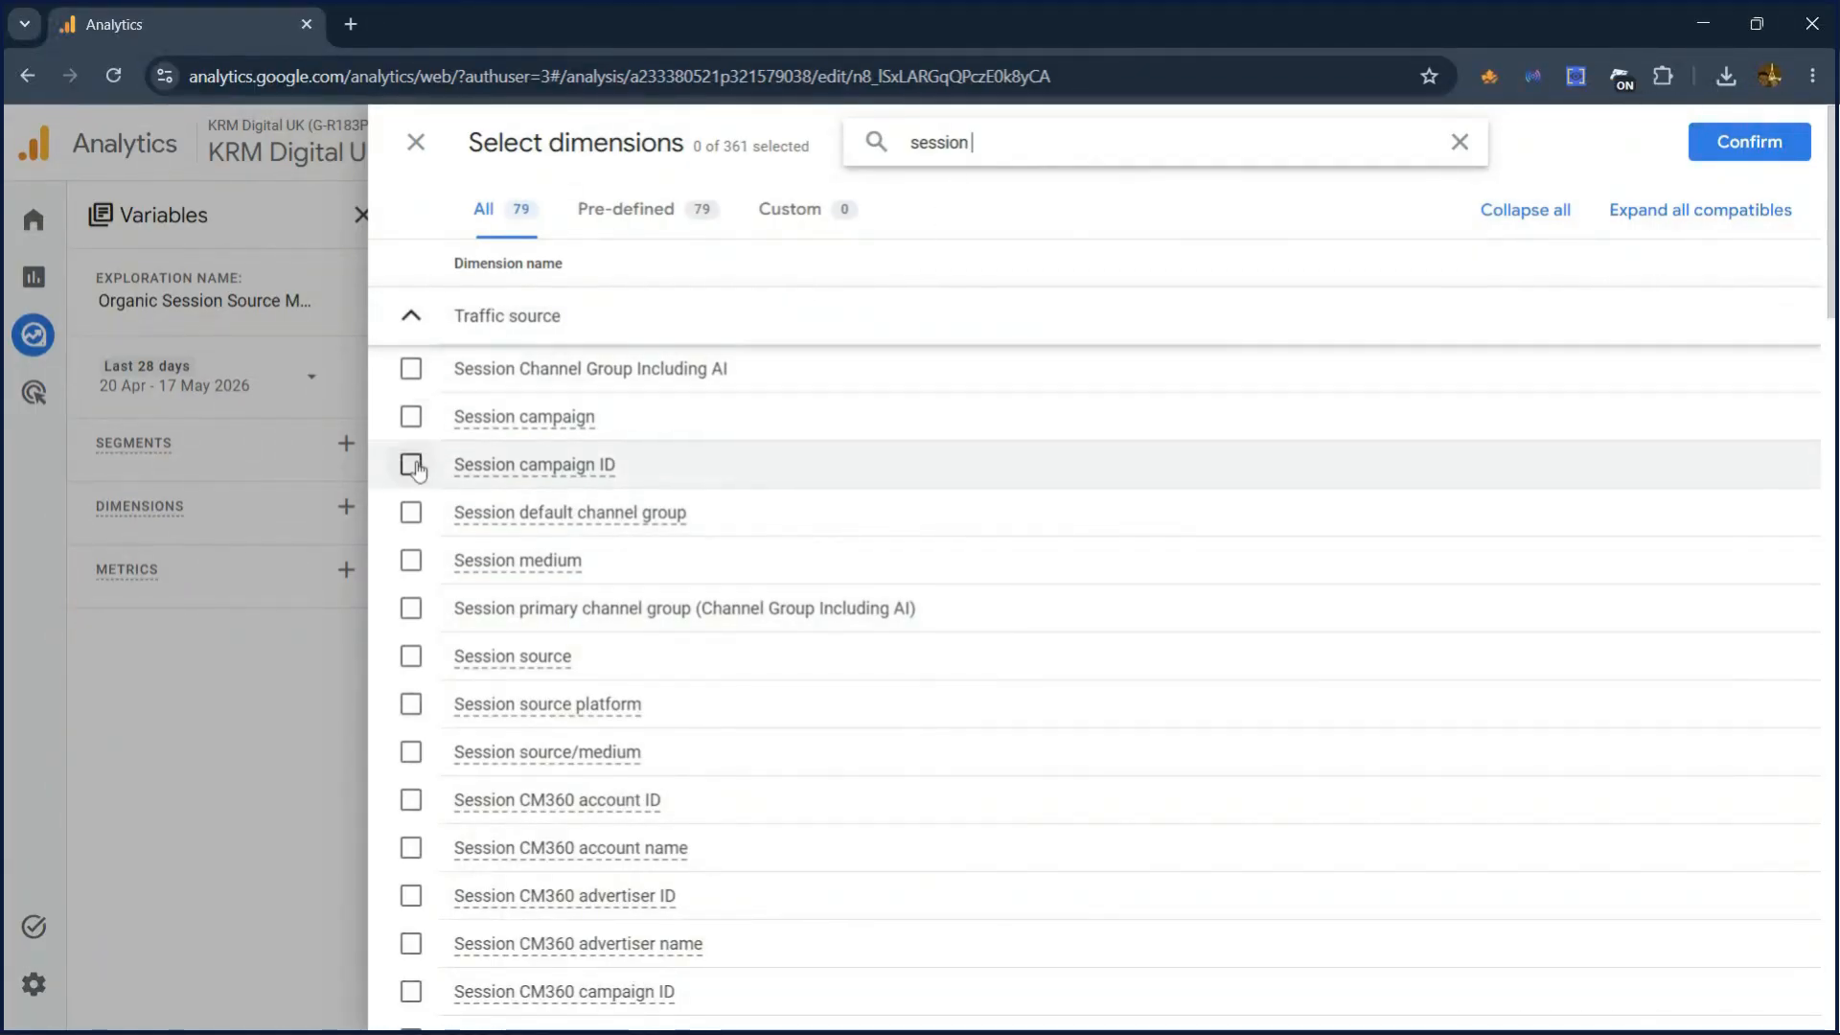
pyautogui.click(410, 752)
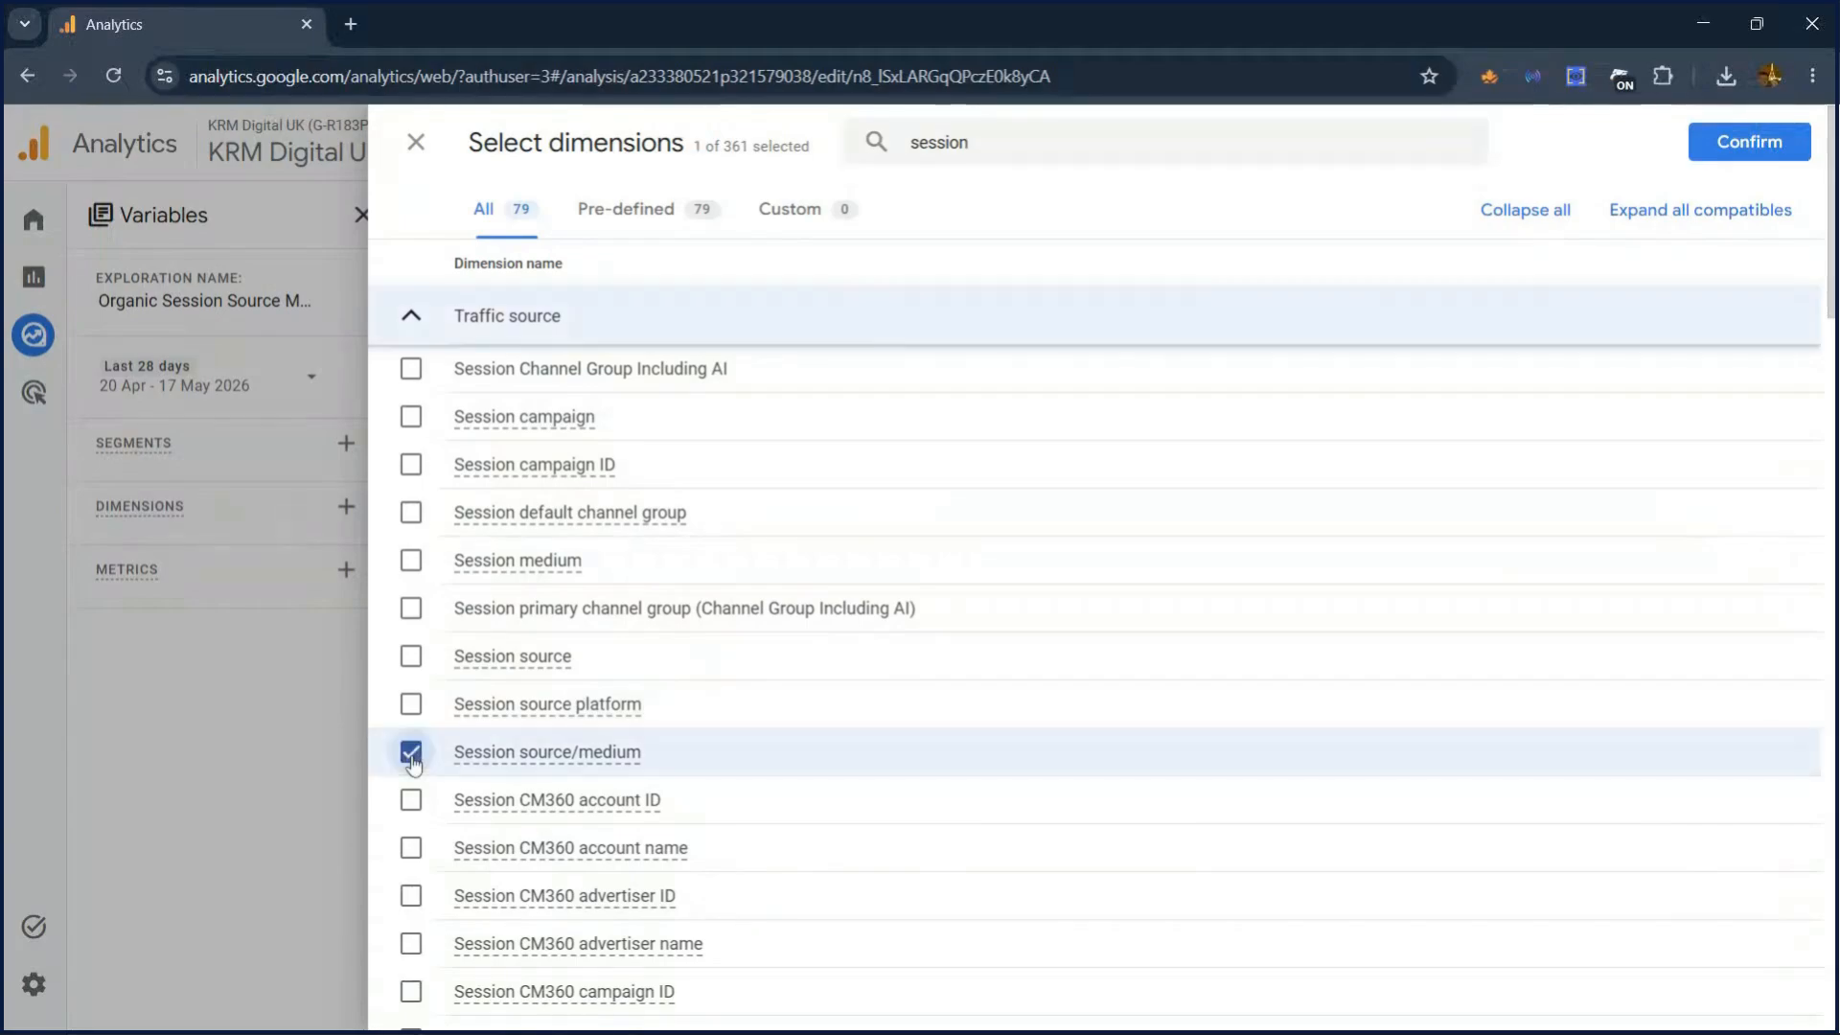
pyautogui.scroll(-8, 412, 757)
pyautogui.scroll(-10, 412, 764)
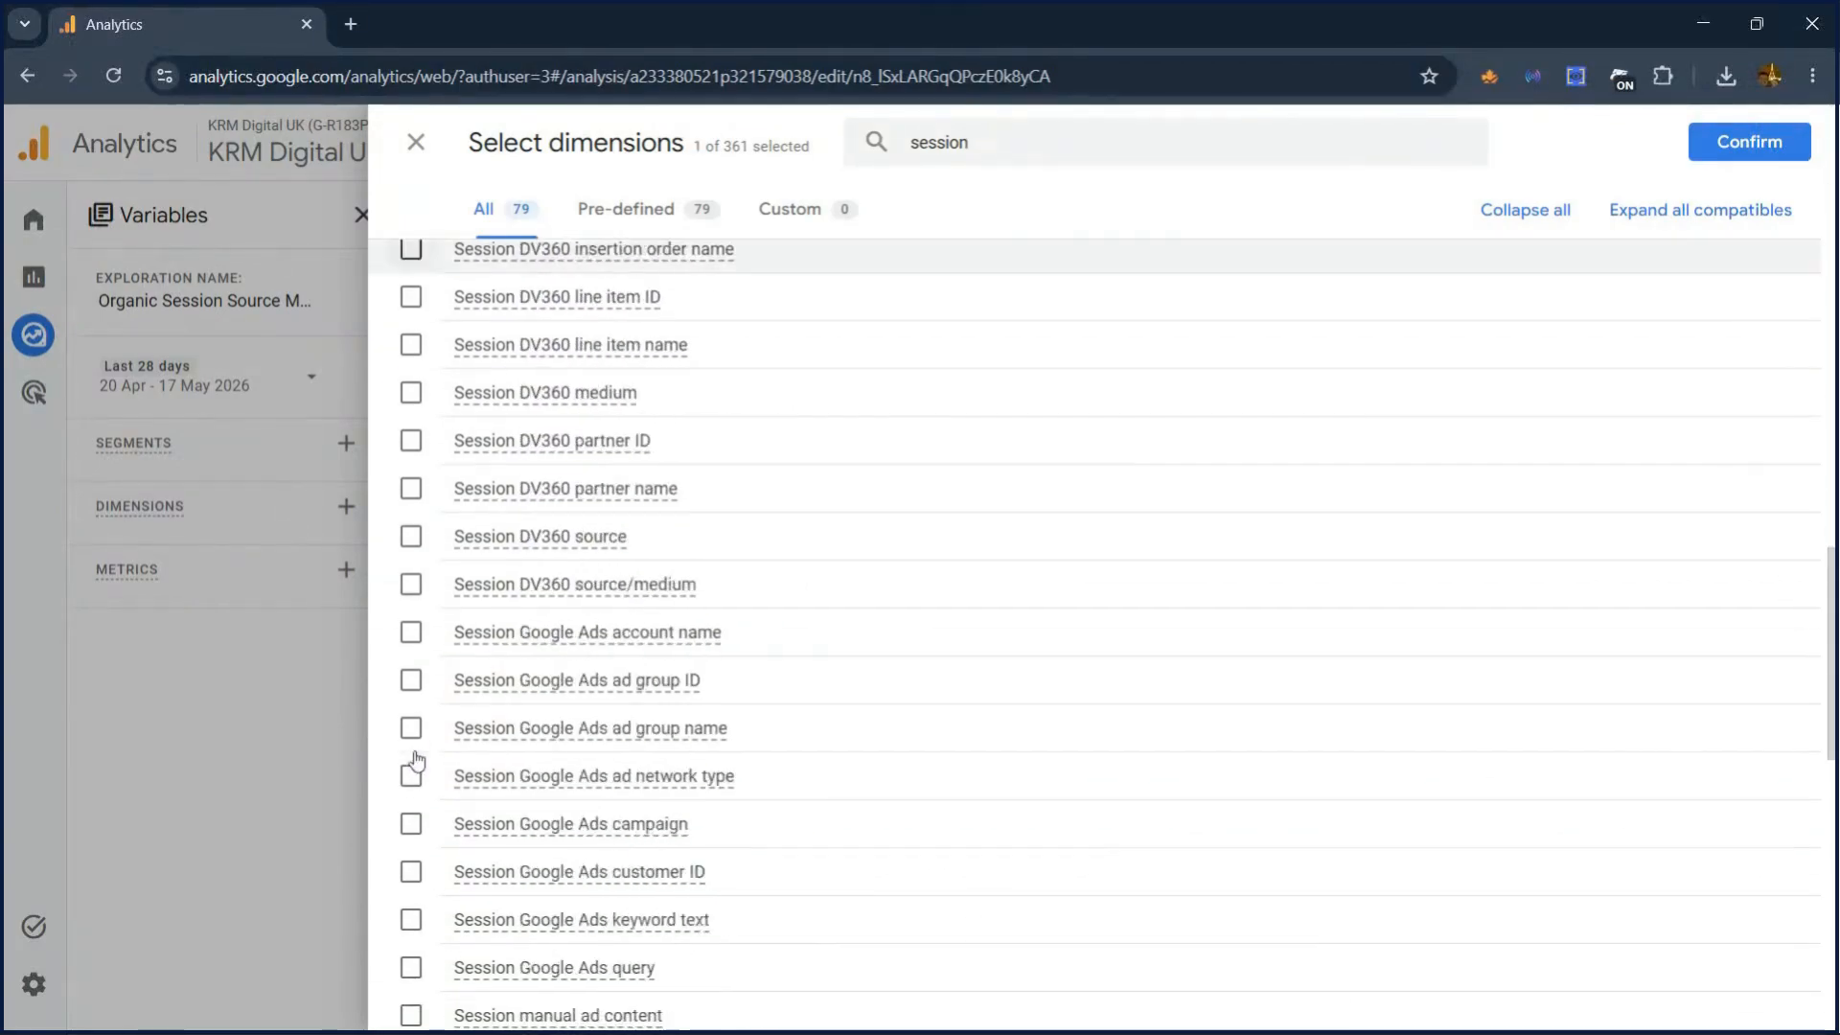
pyautogui.scroll(15, 464, 550)
pyautogui.moveTo(508, 499)
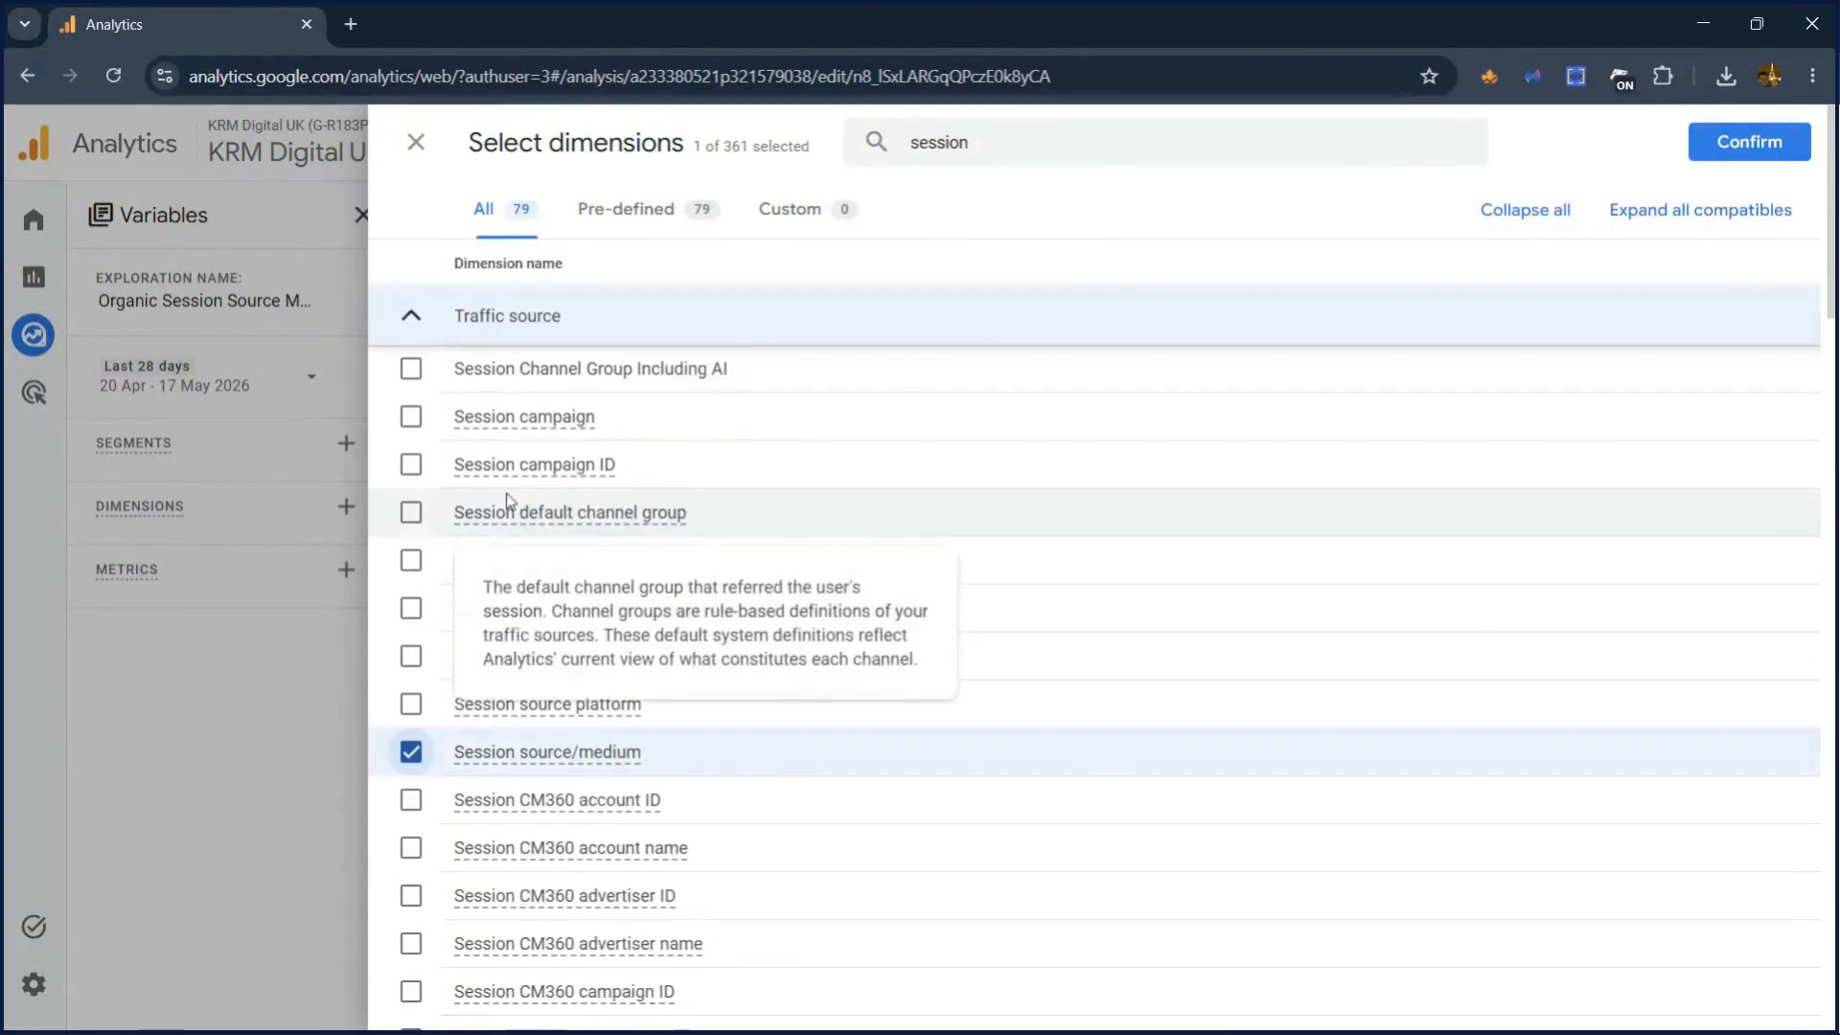
pyautogui.click(411, 512)
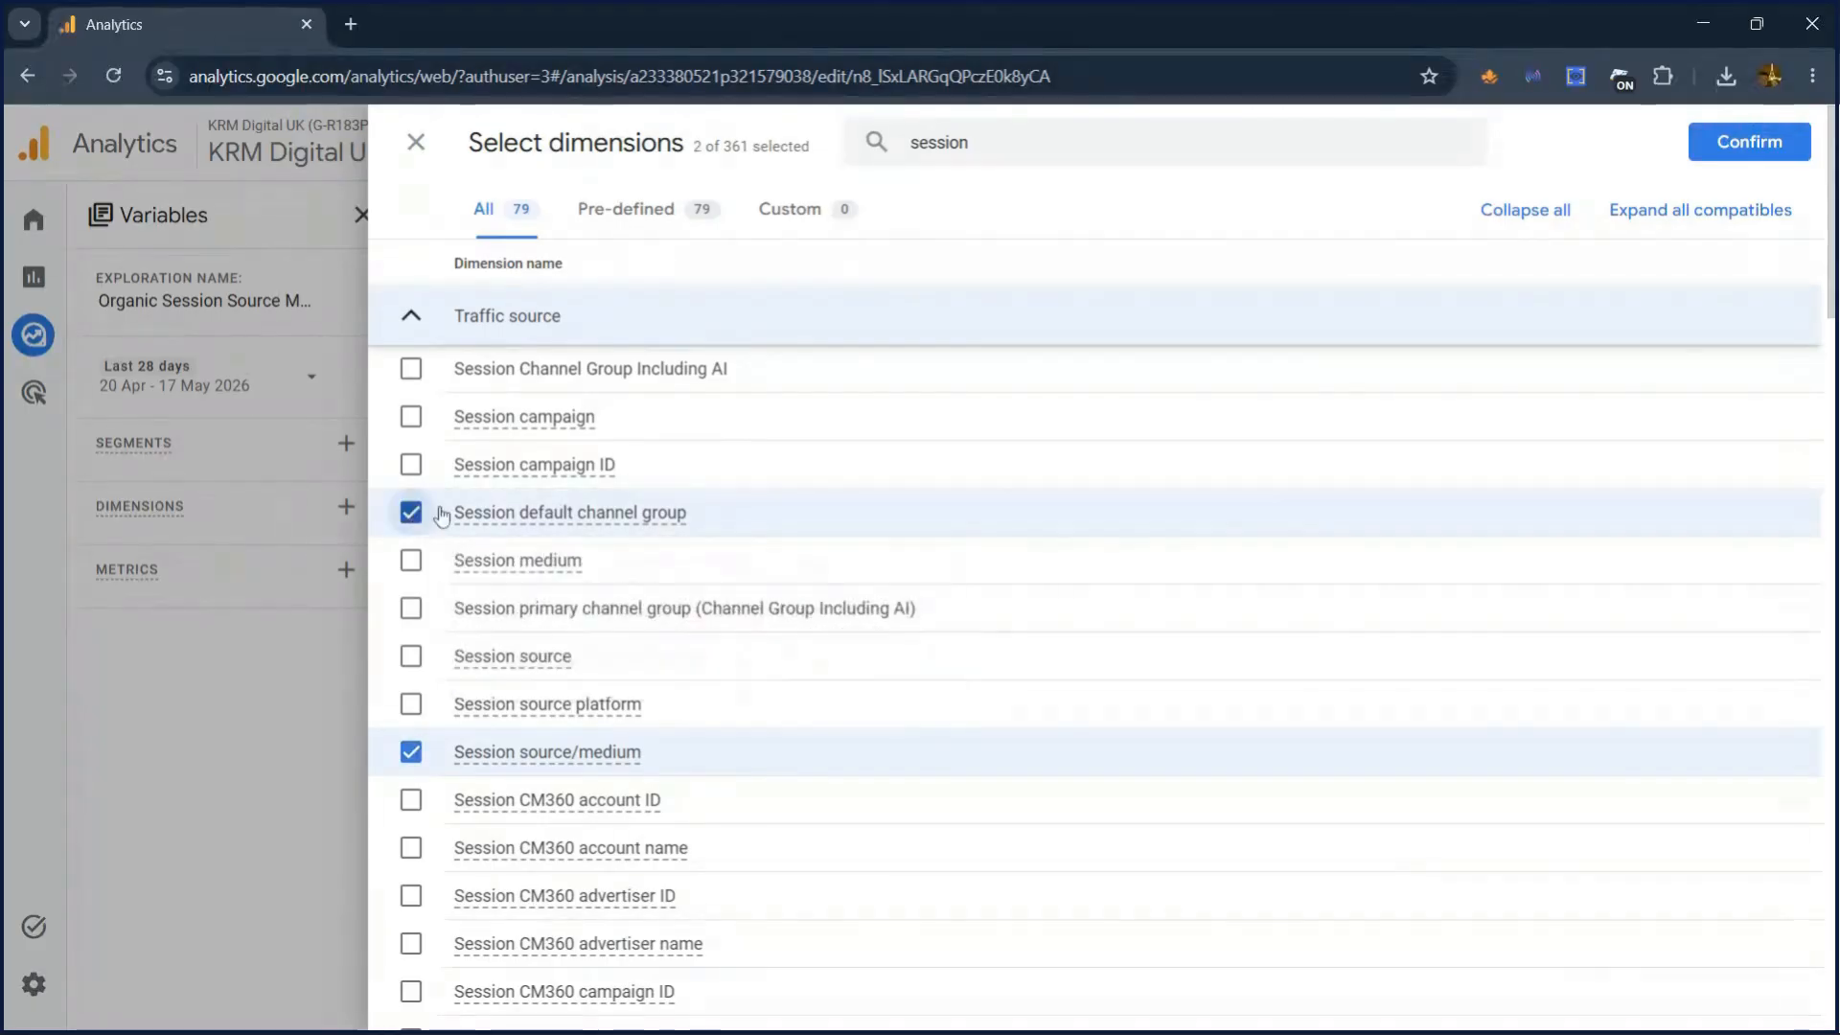
pyautogui.click(1720, 152)
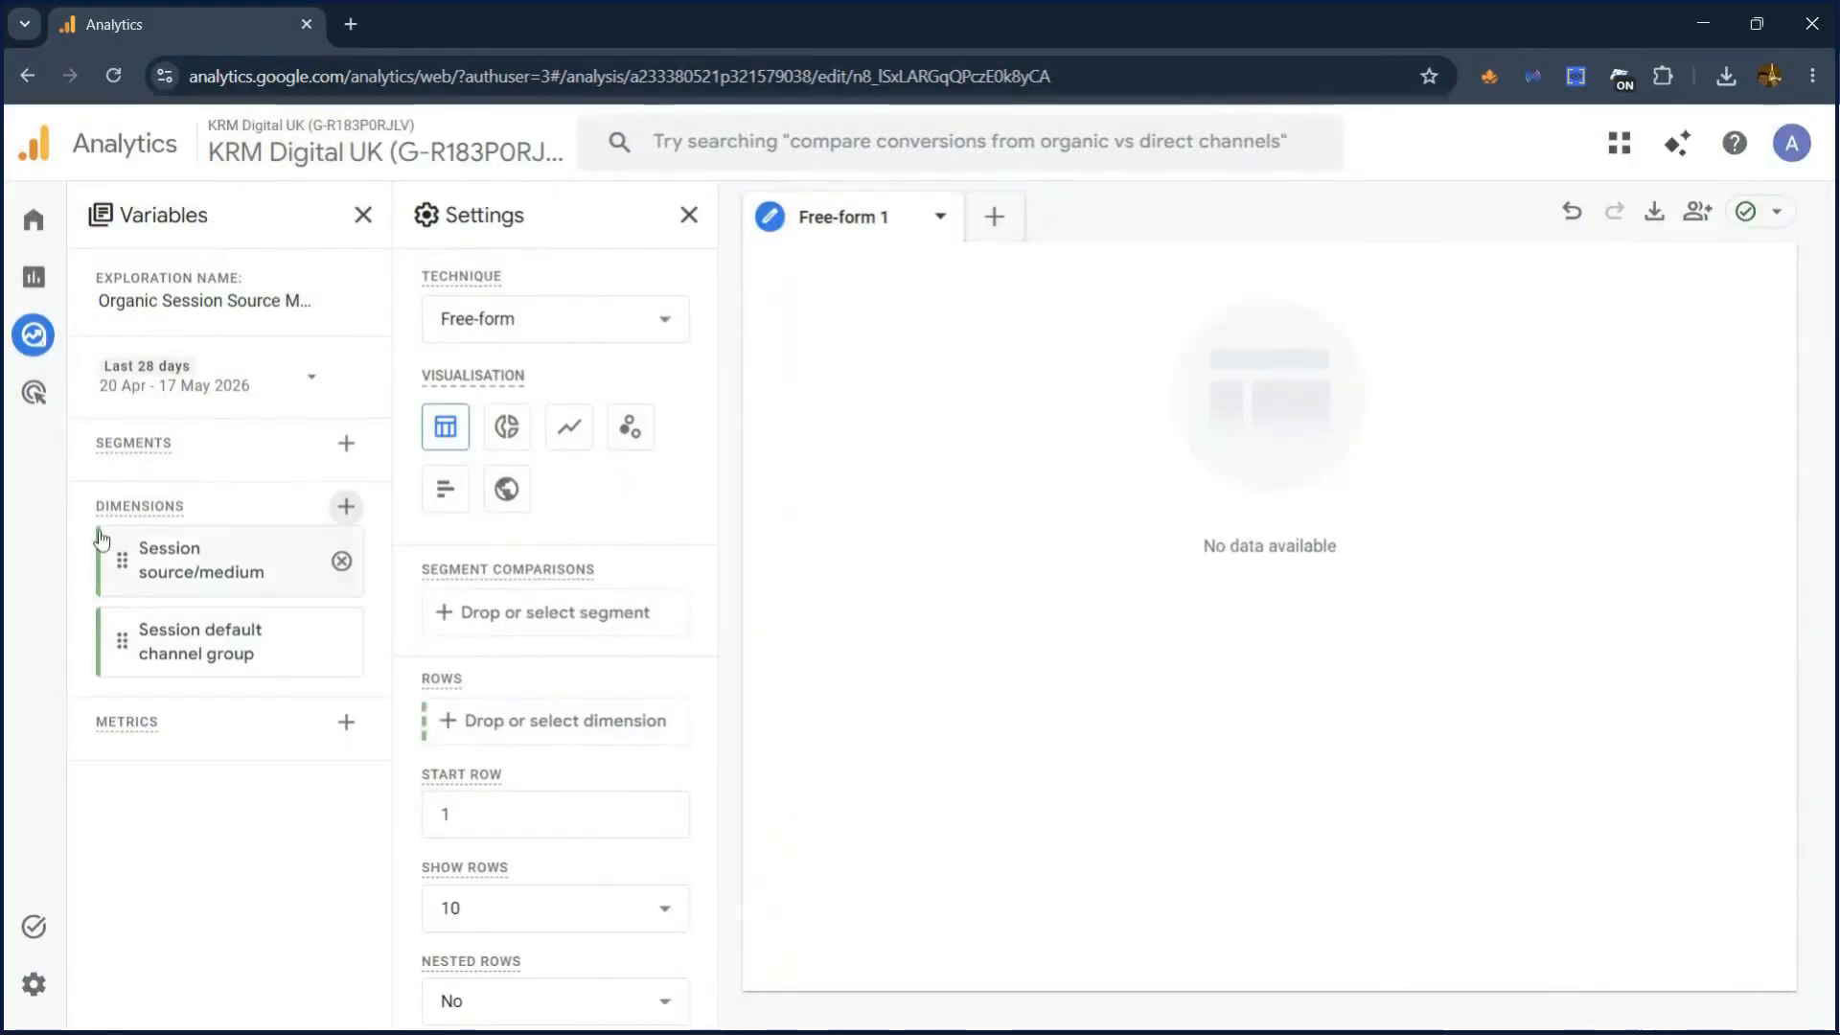
pyautogui.moveTo(205, 654)
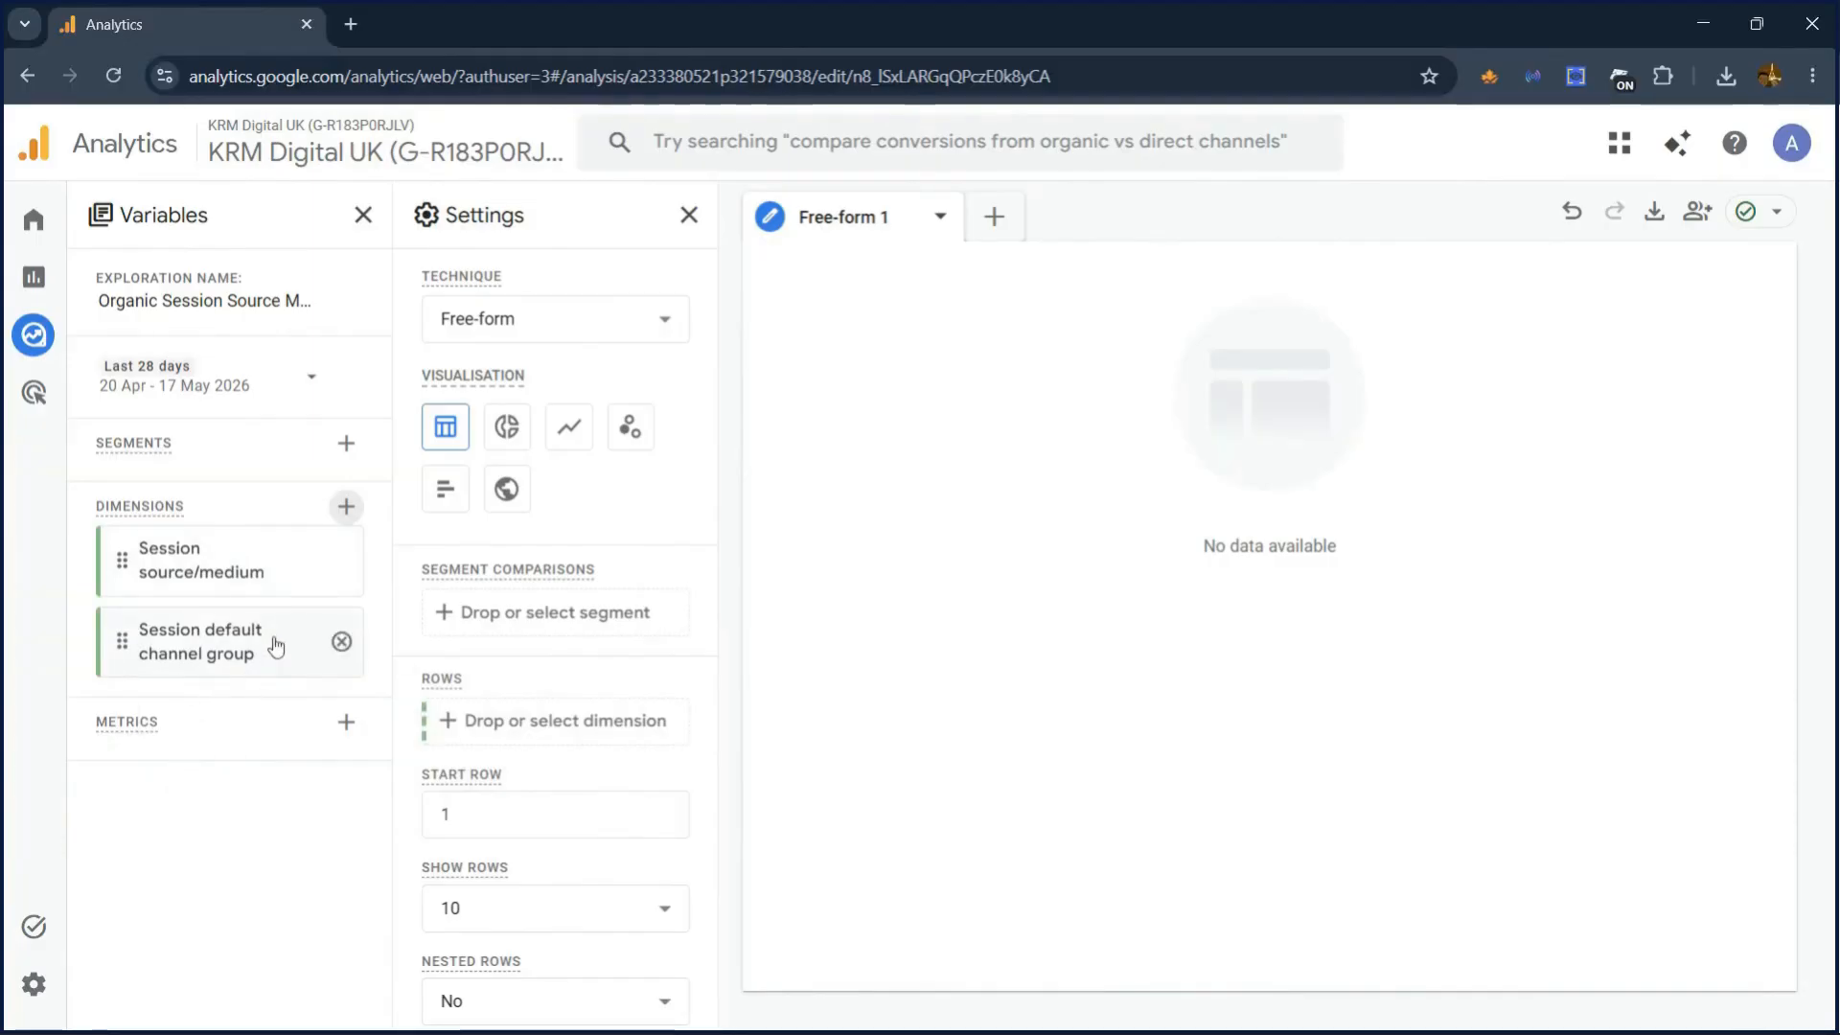
# Search the metrics for "sessions" and "engagement", and add Sessions and Engagement rate to the exploration.
pyautogui.click(346, 722)
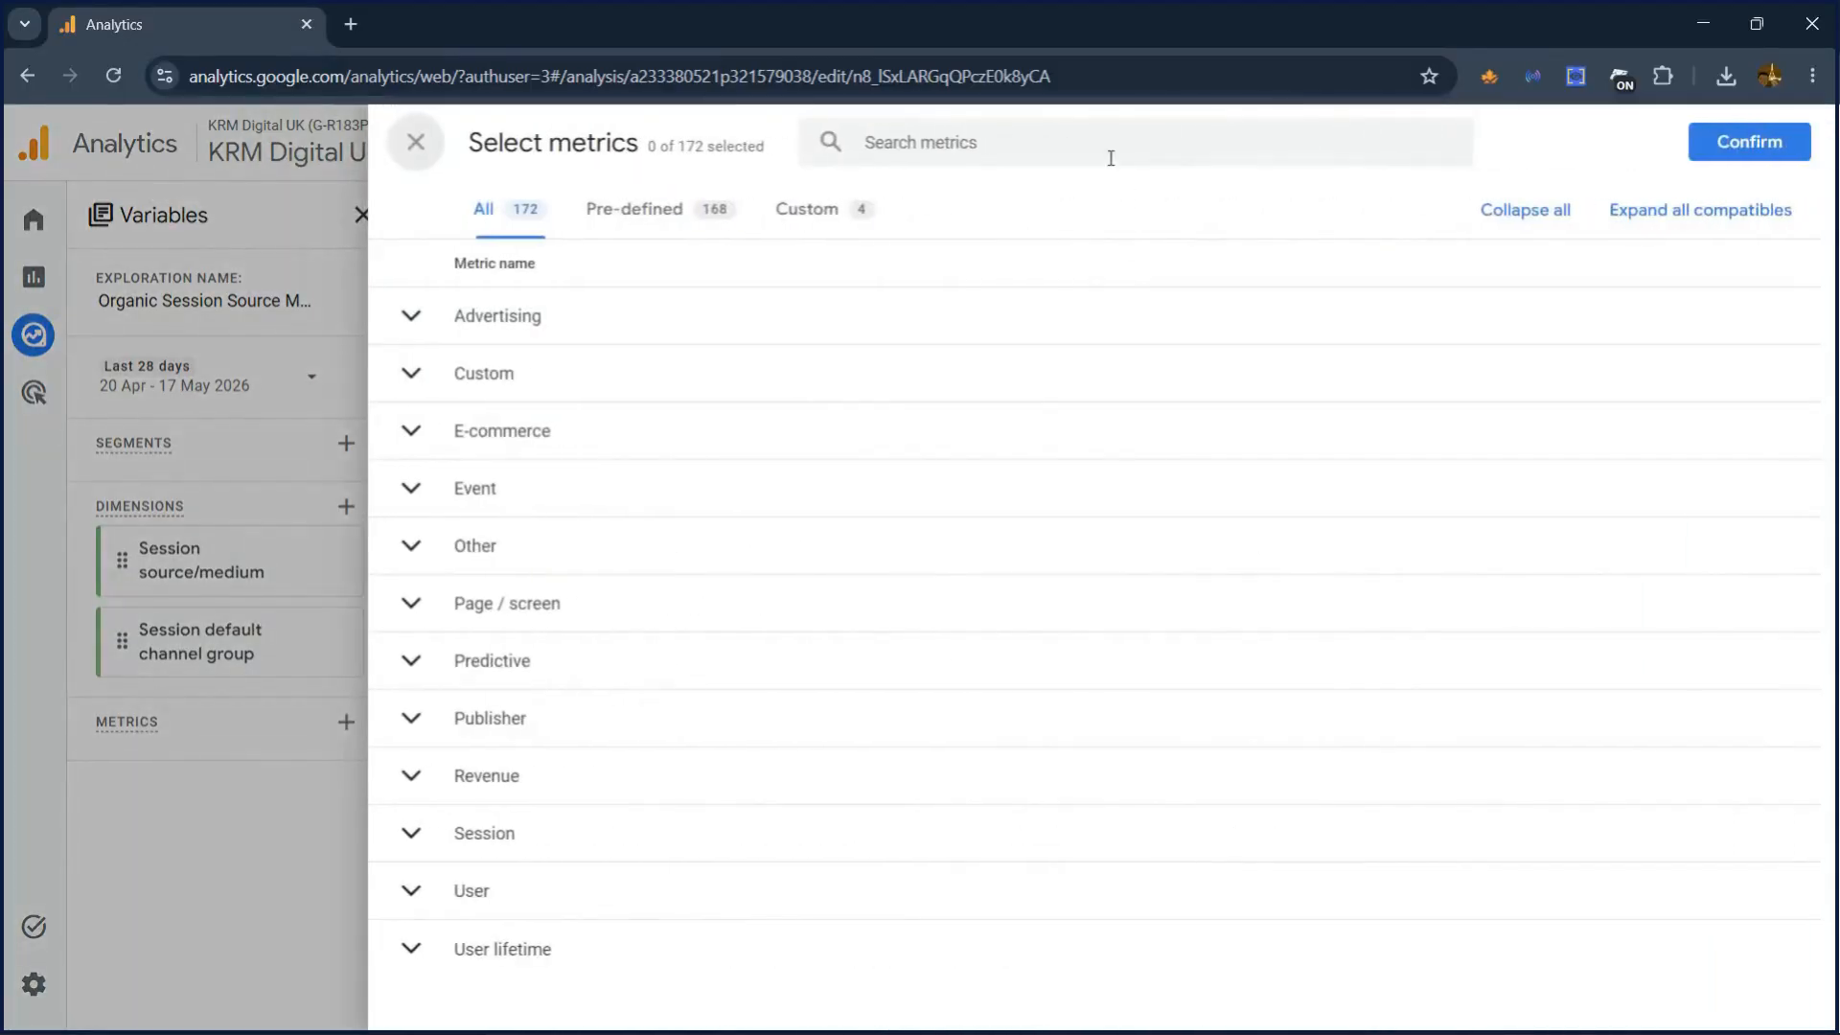
pyautogui.write('sessions')
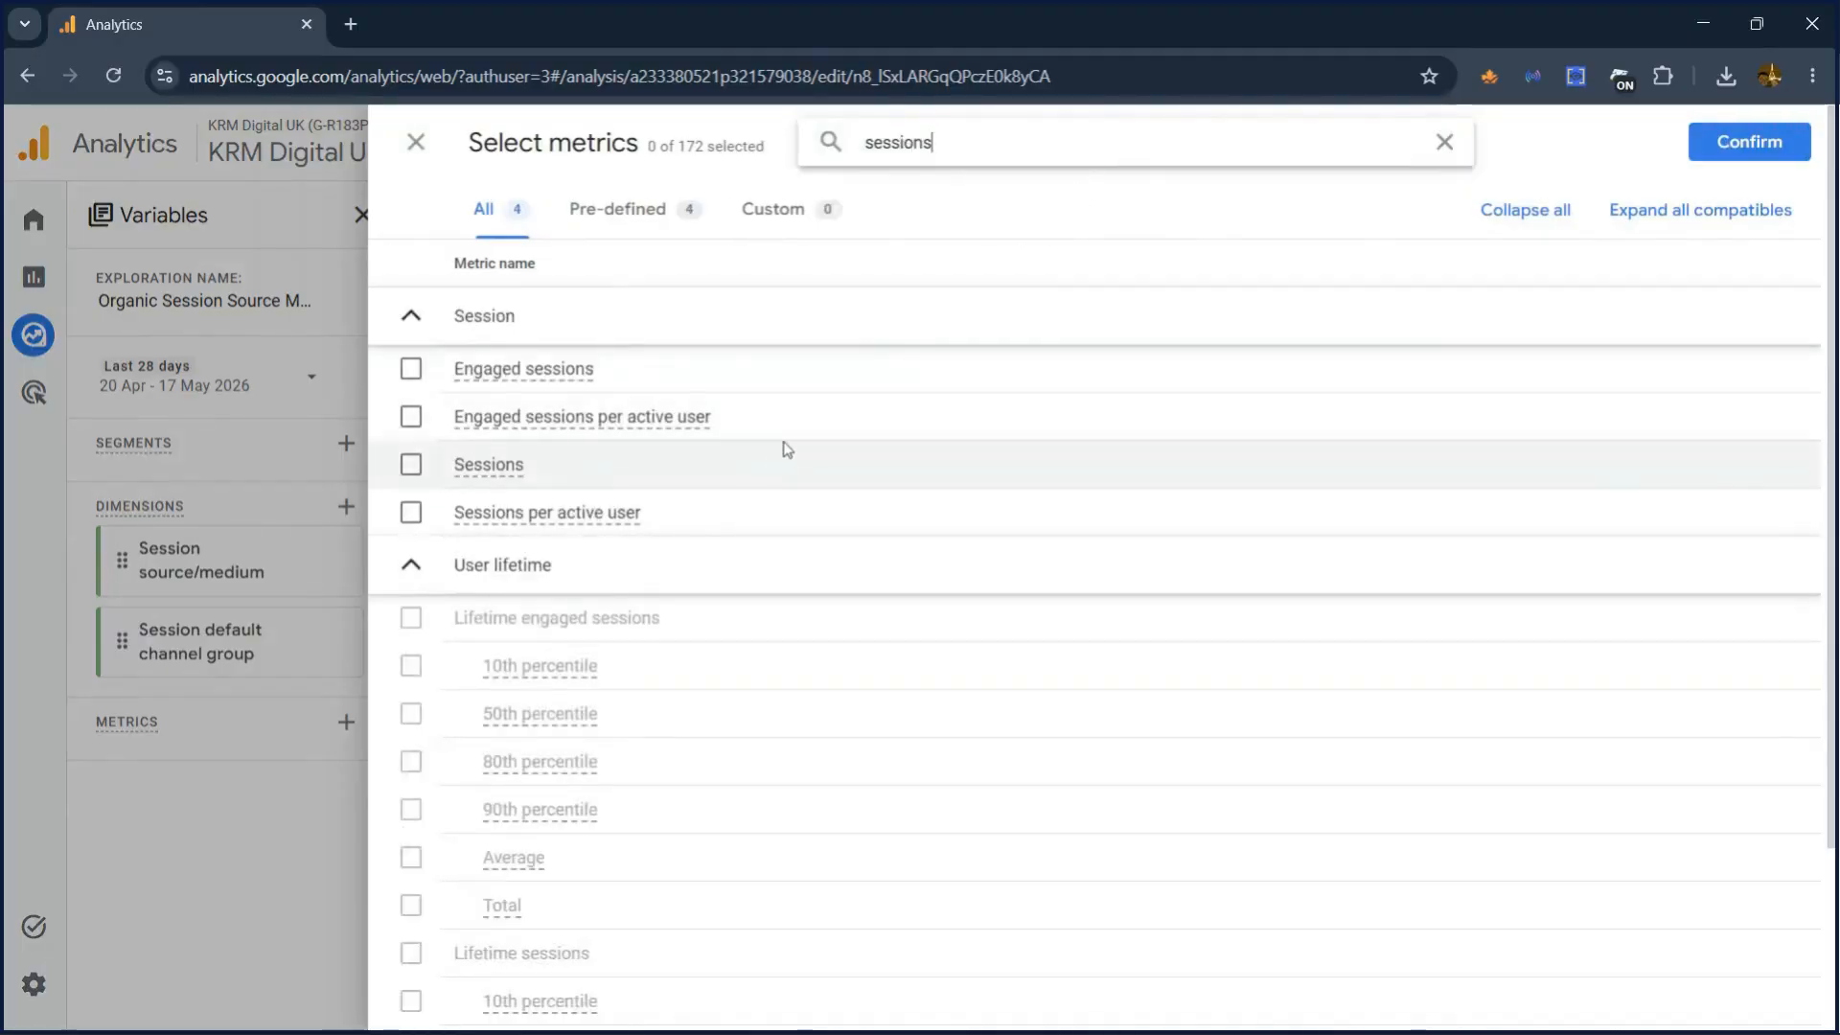
pyautogui.click(784, 458)
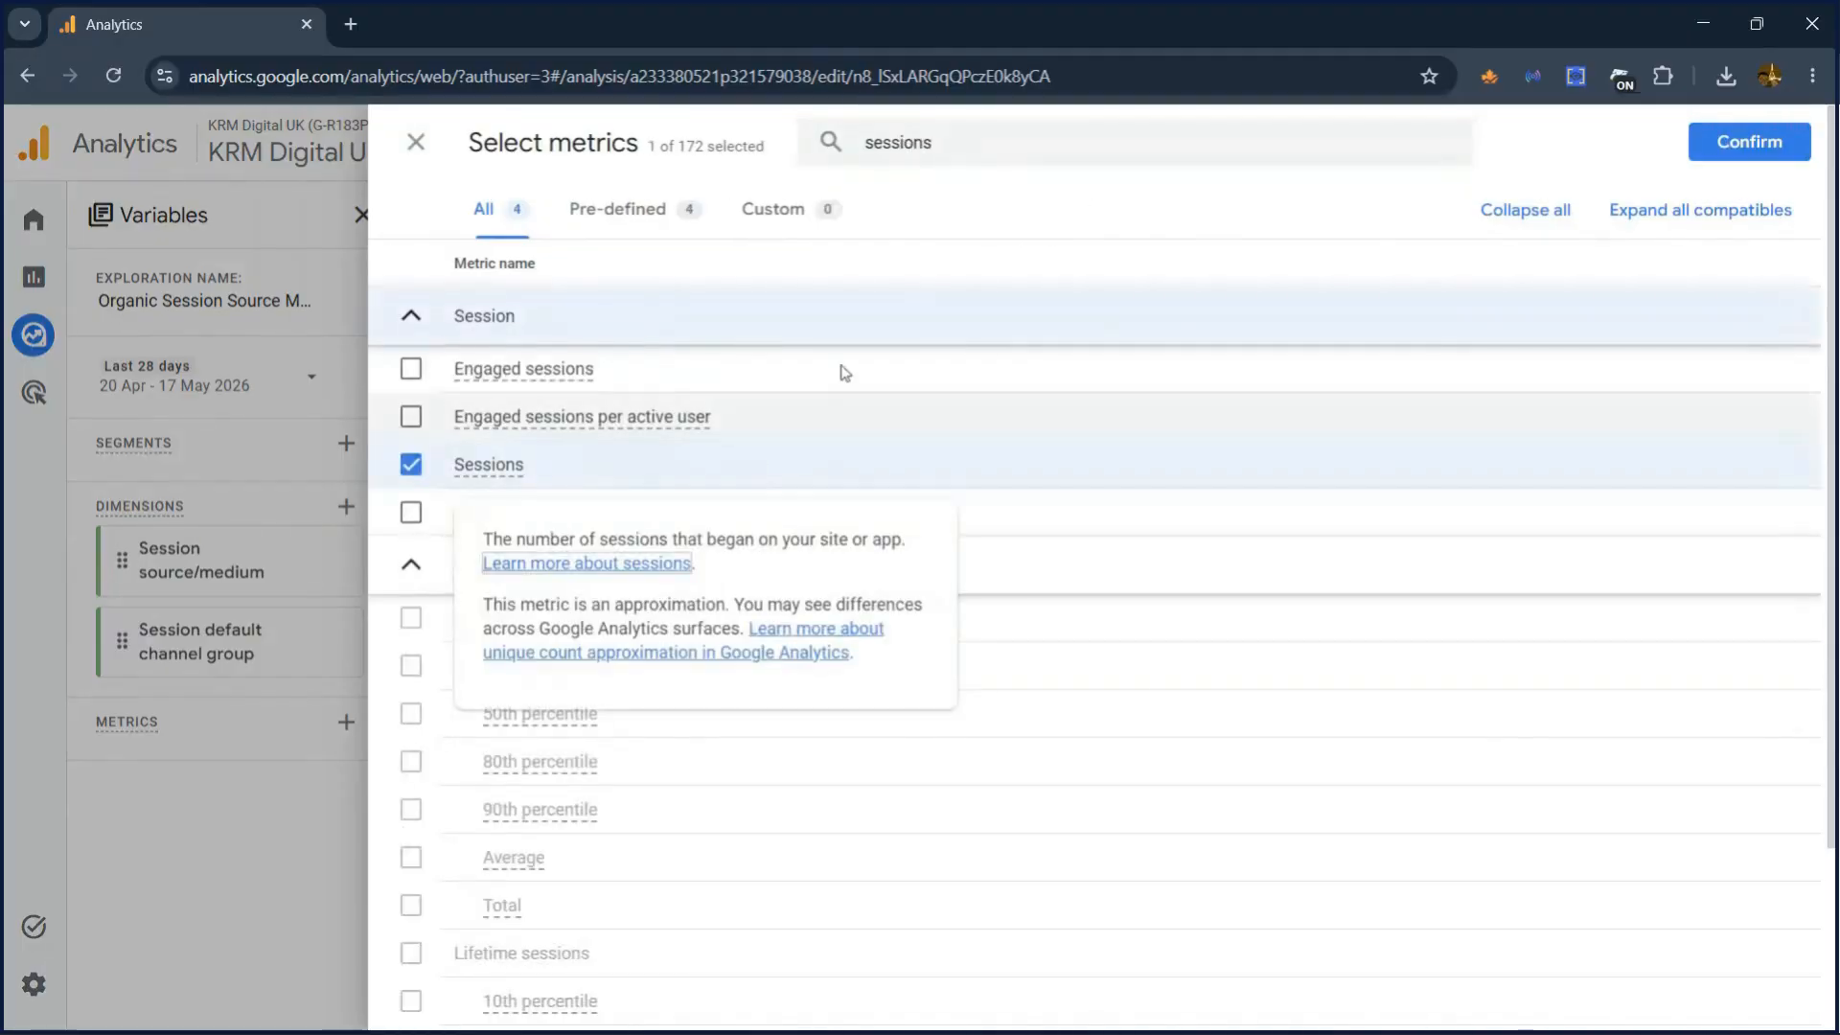
pyautogui.tripleClick(986, 144)
pyautogui.write('engag')
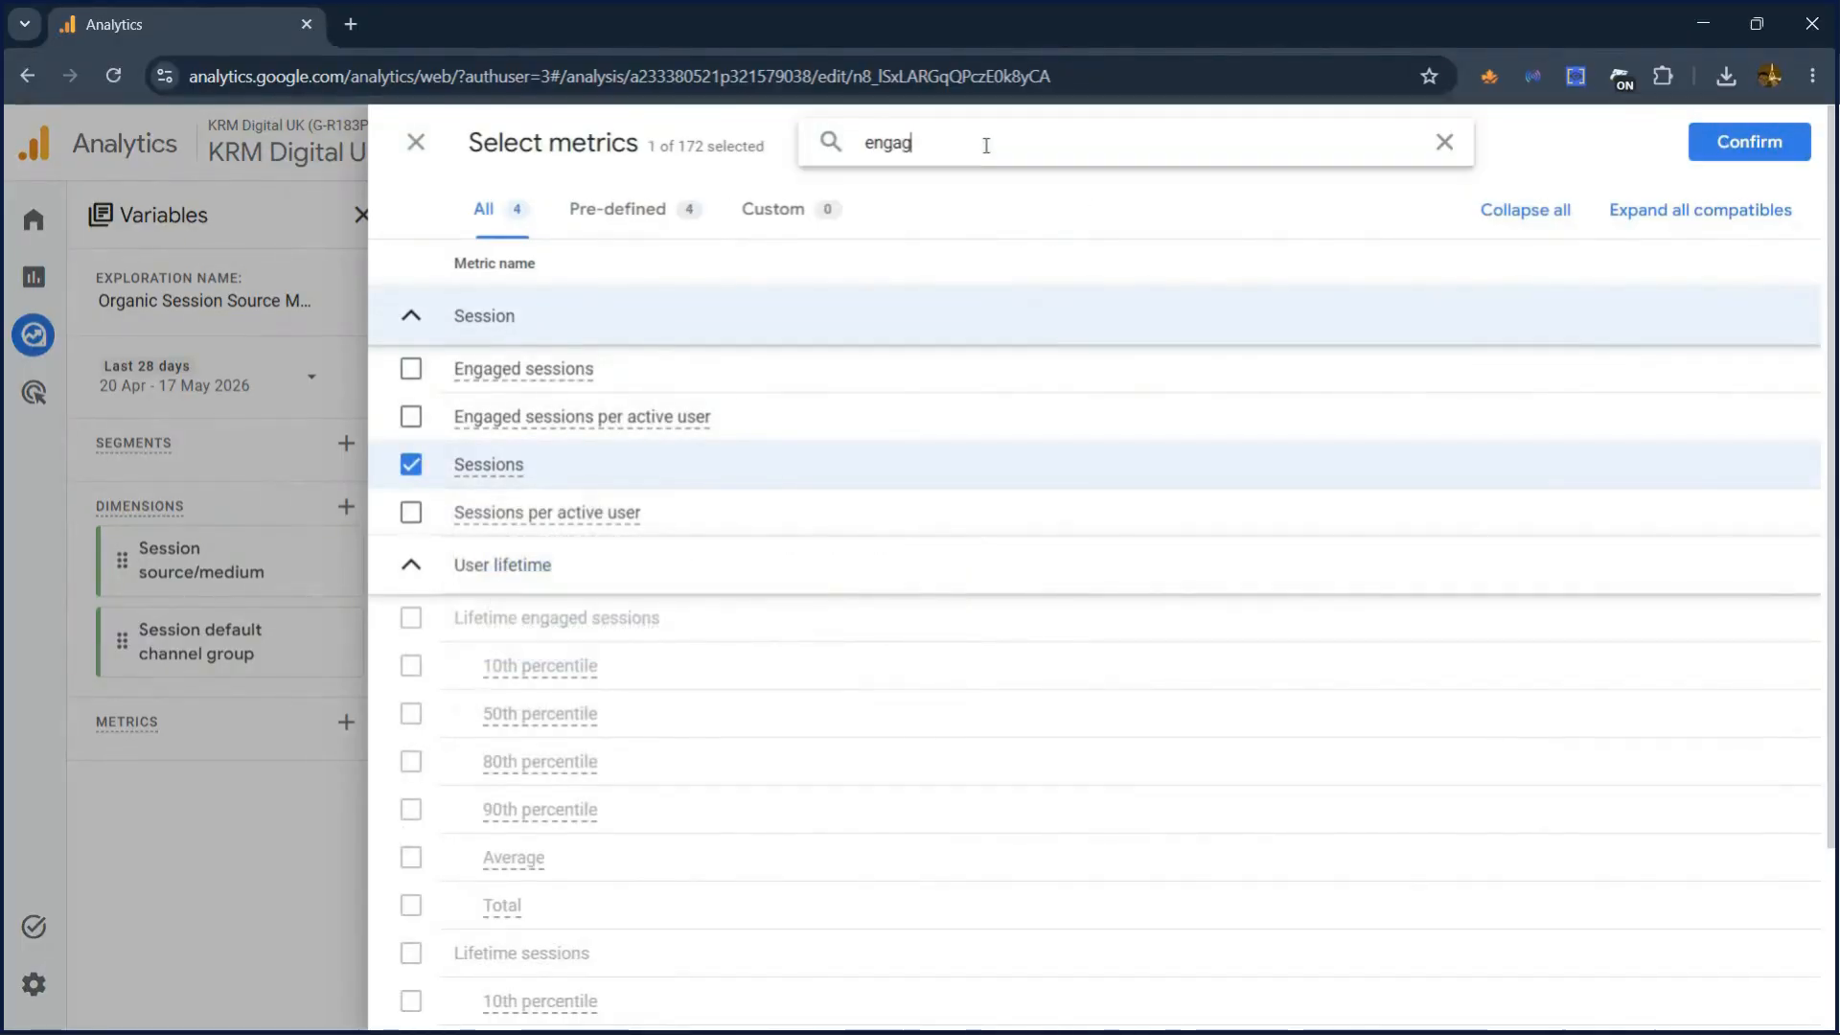
pyautogui.write('ement')
pyautogui.click(774, 376)
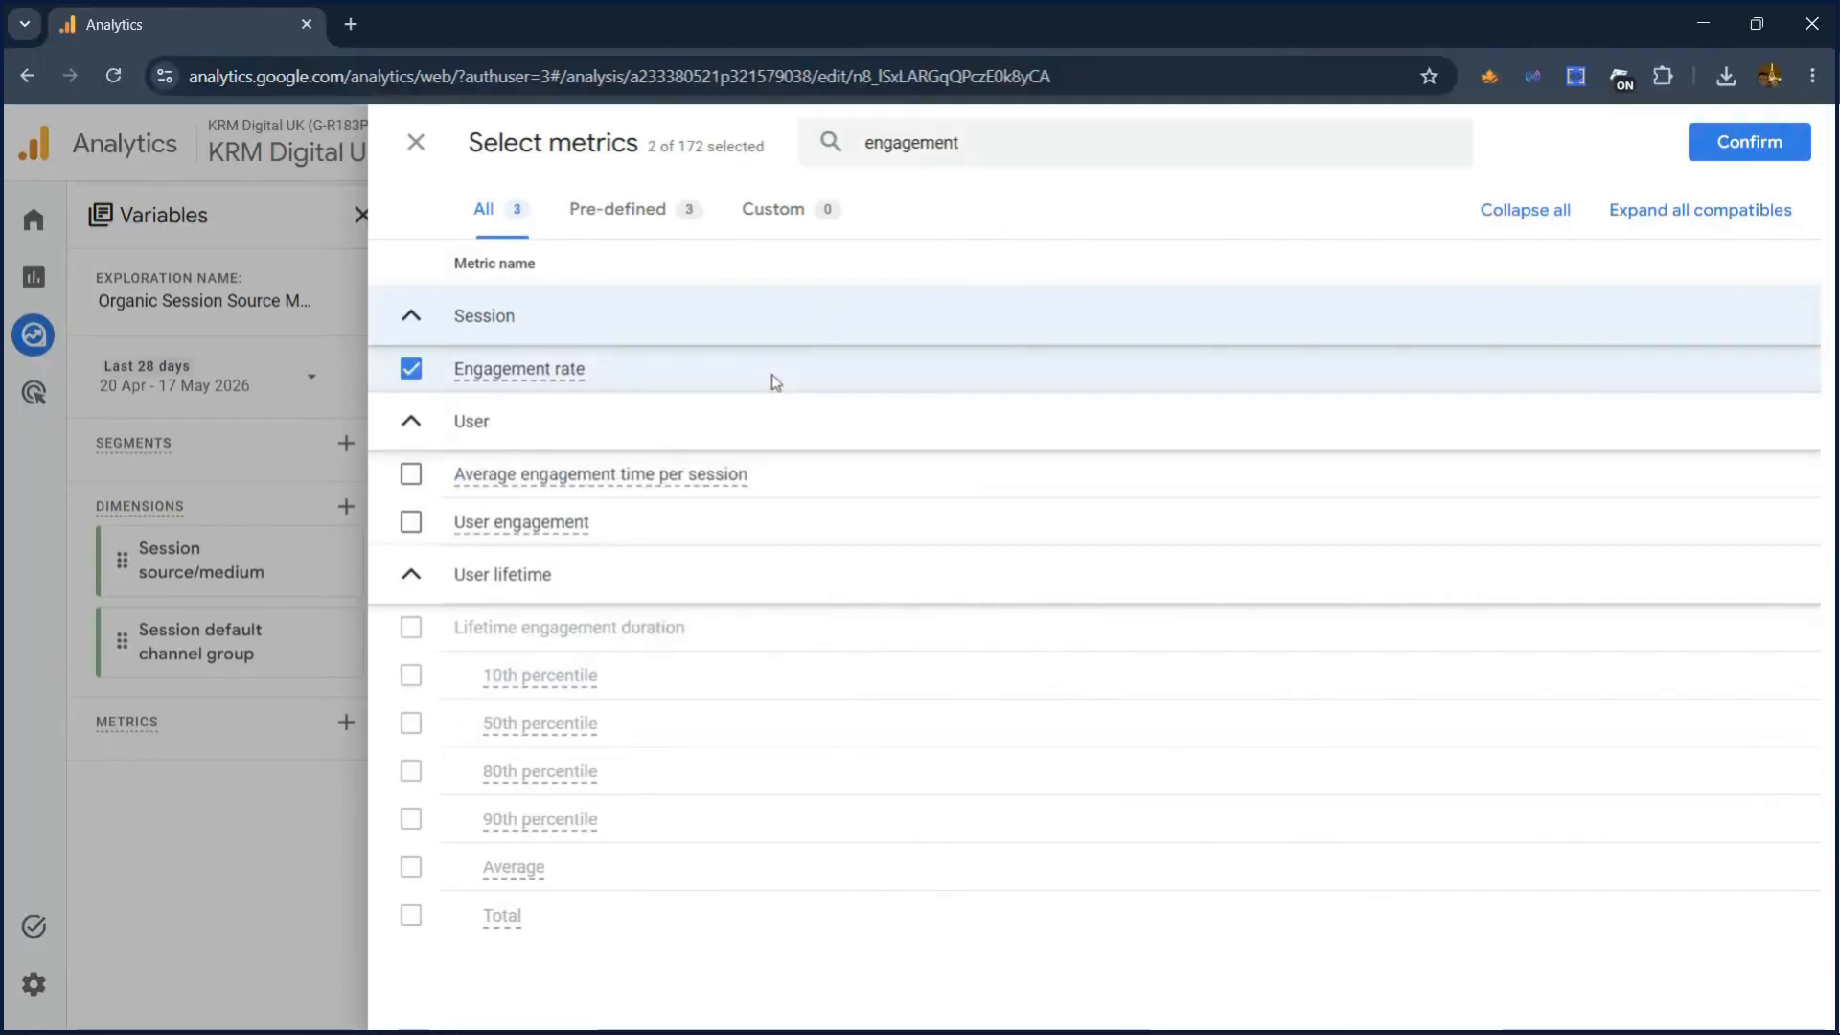
pyautogui.click(1748, 141)
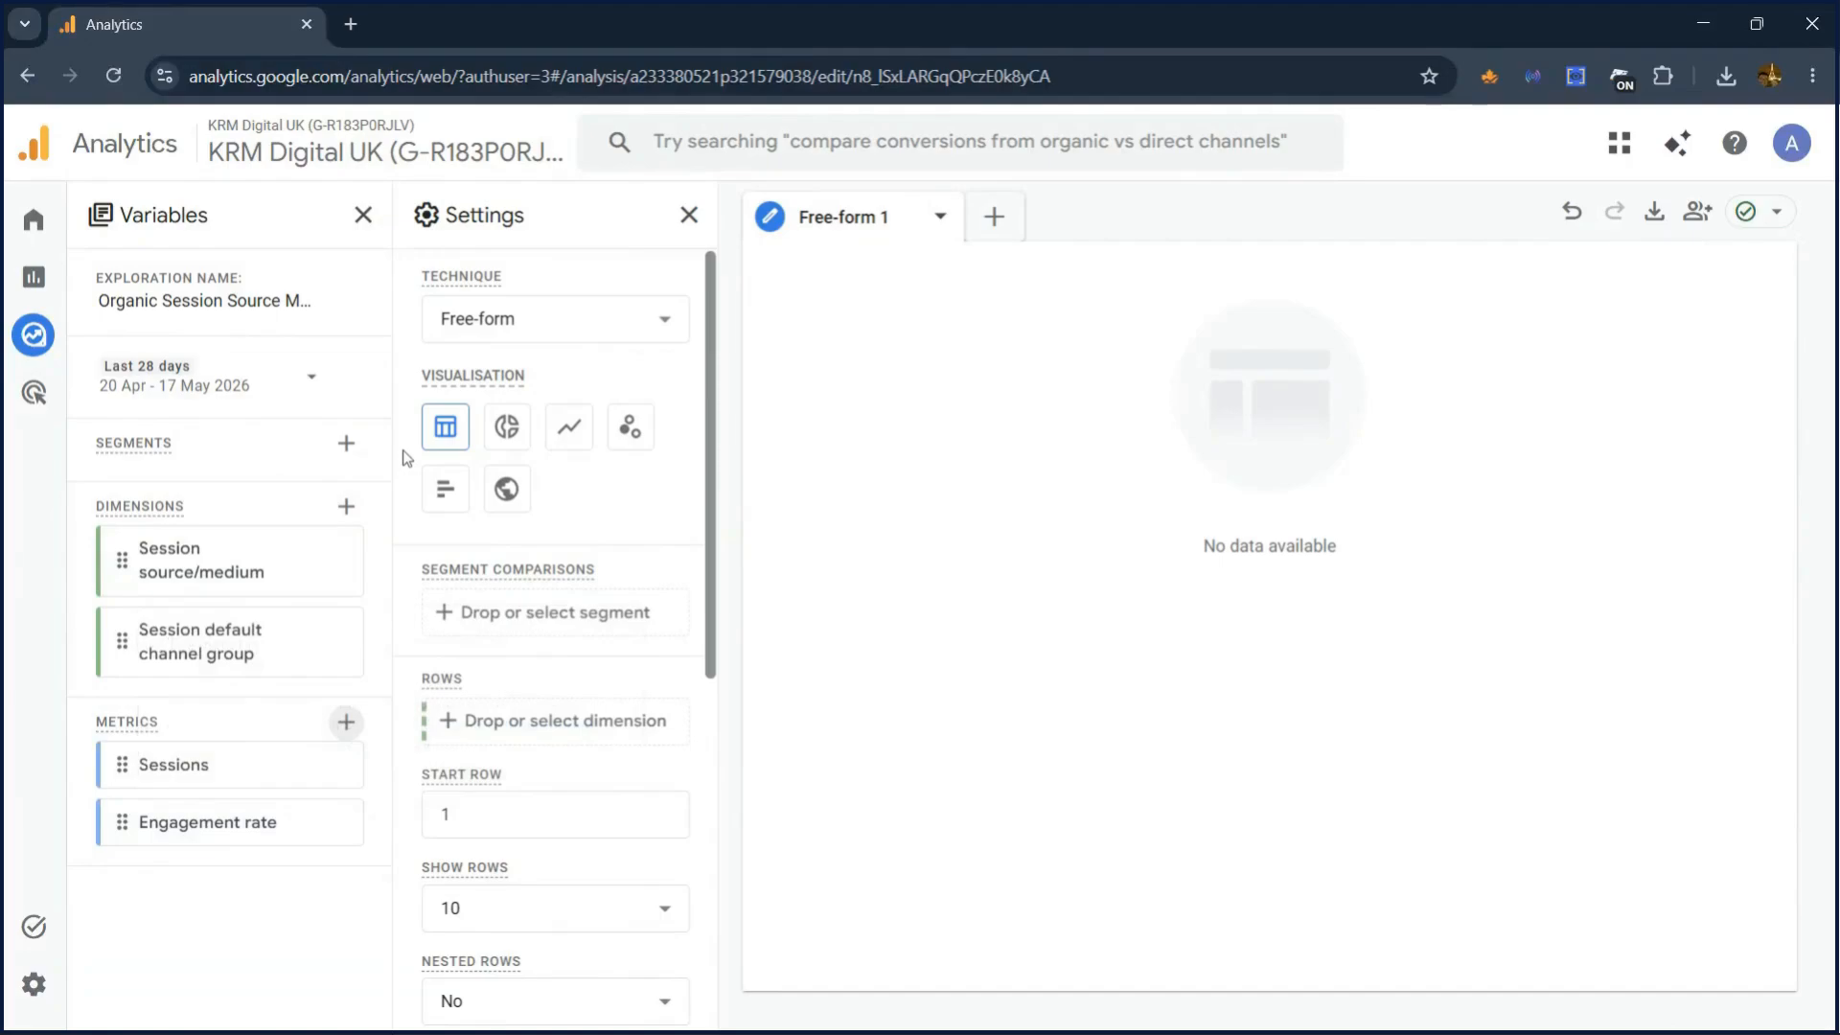
# Break the table down by Session source/medium rows with Sessions and Engagement rate as values.
pyautogui.moveTo(216, 570)
pyautogui.mouseDown()
pyautogui.moveTo(460, 600)
pyautogui.moveTo(551, 644)
pyautogui.moveTo(537, 738)
pyautogui.moveTo(360, 631)
pyautogui.moveTo(213, 573)
pyautogui.mouseUp()
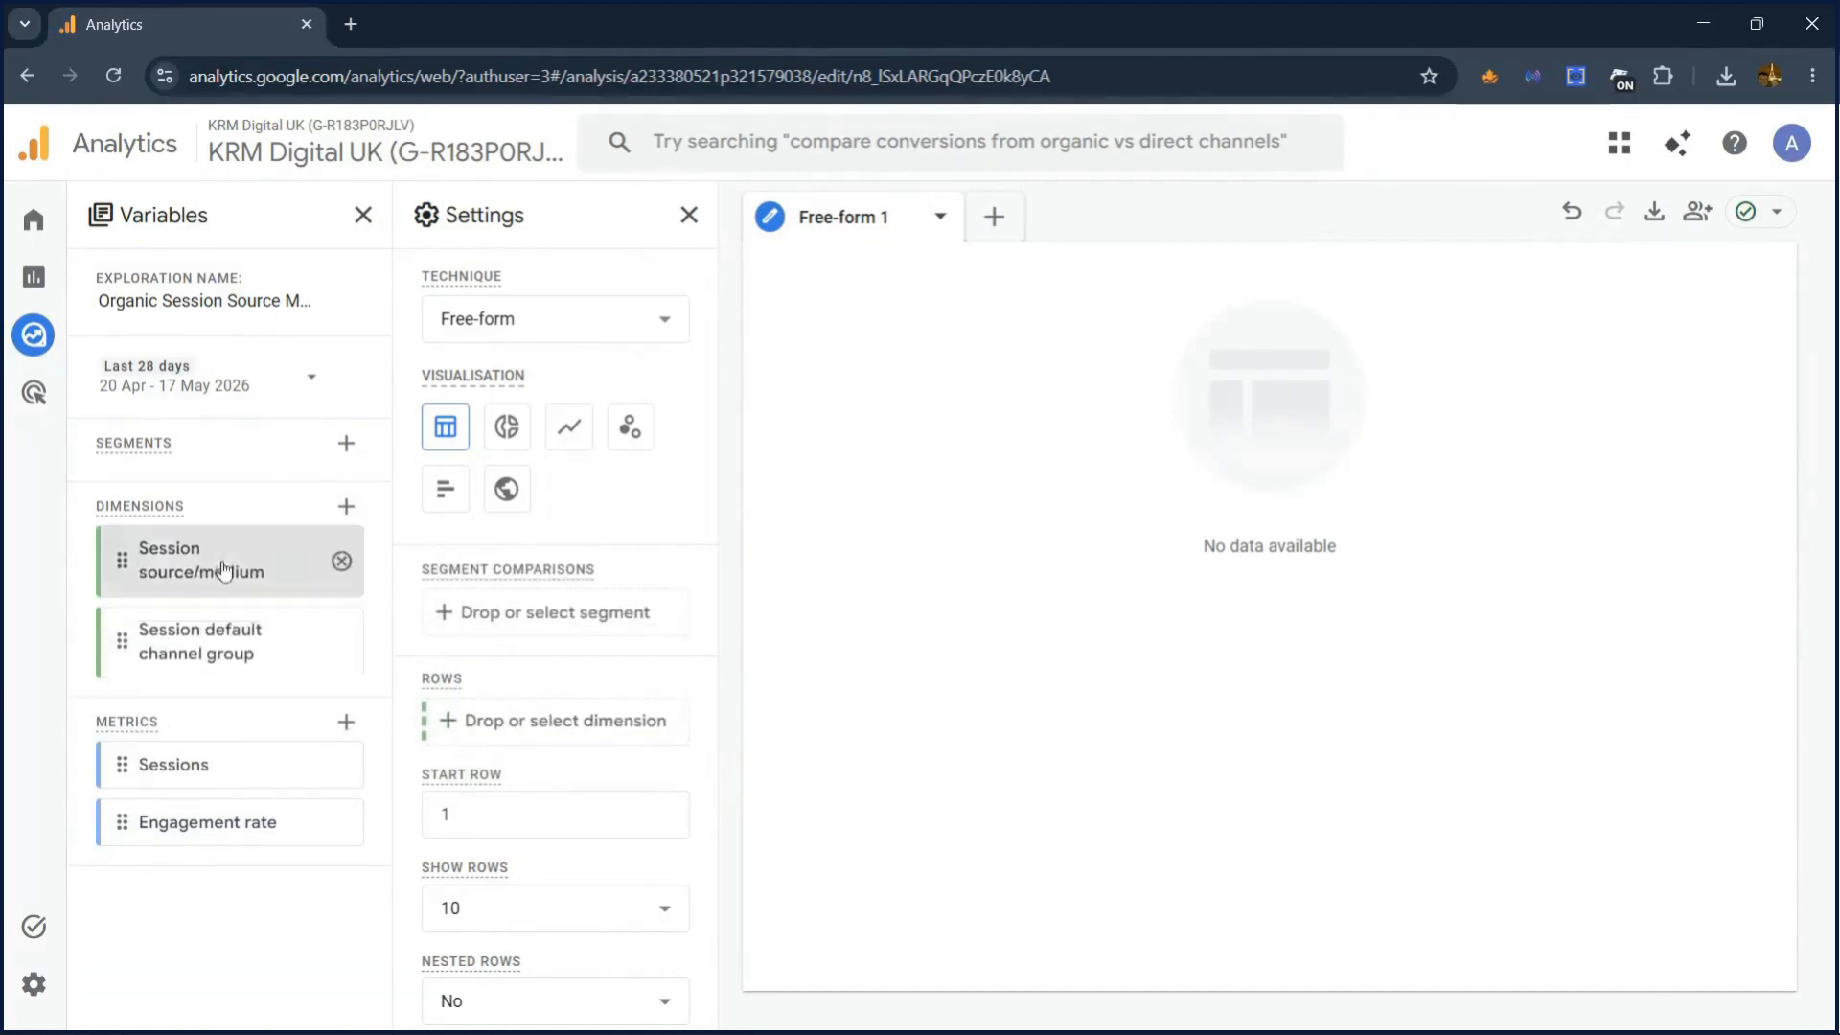
pyautogui.doubleClick(189, 567)
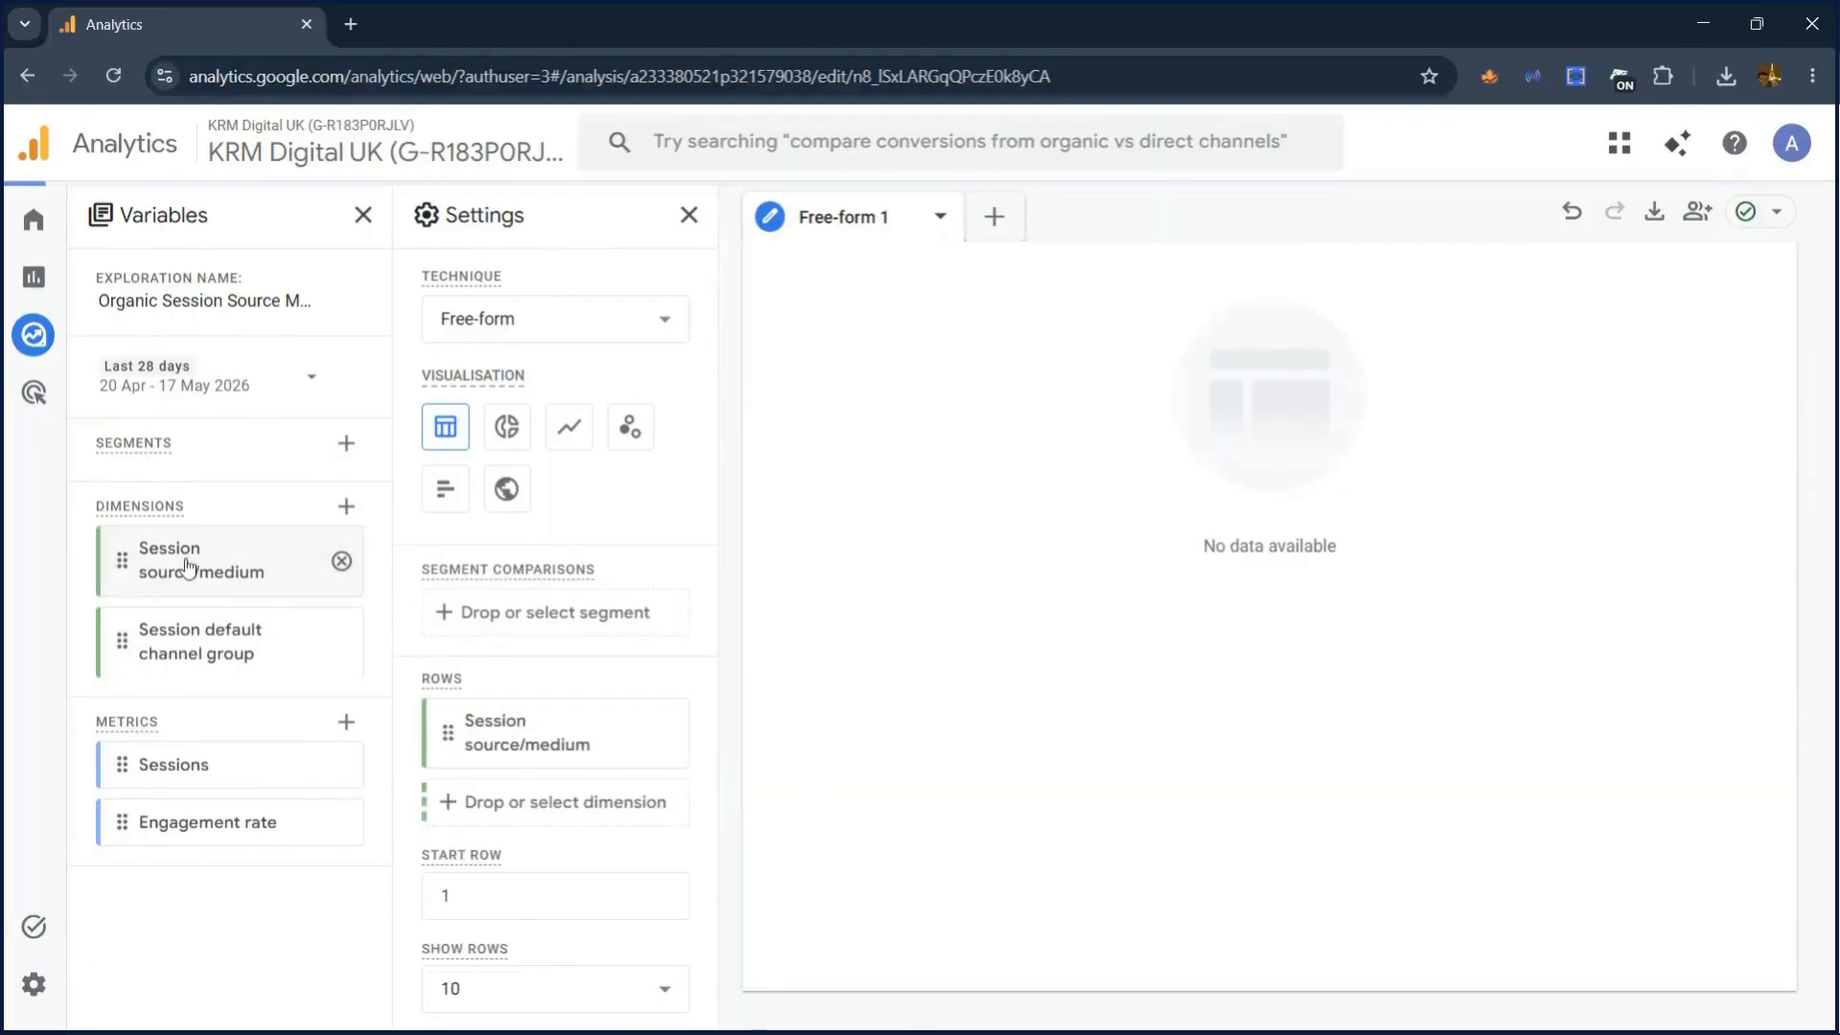
pyautogui.doubleClick(234, 771)
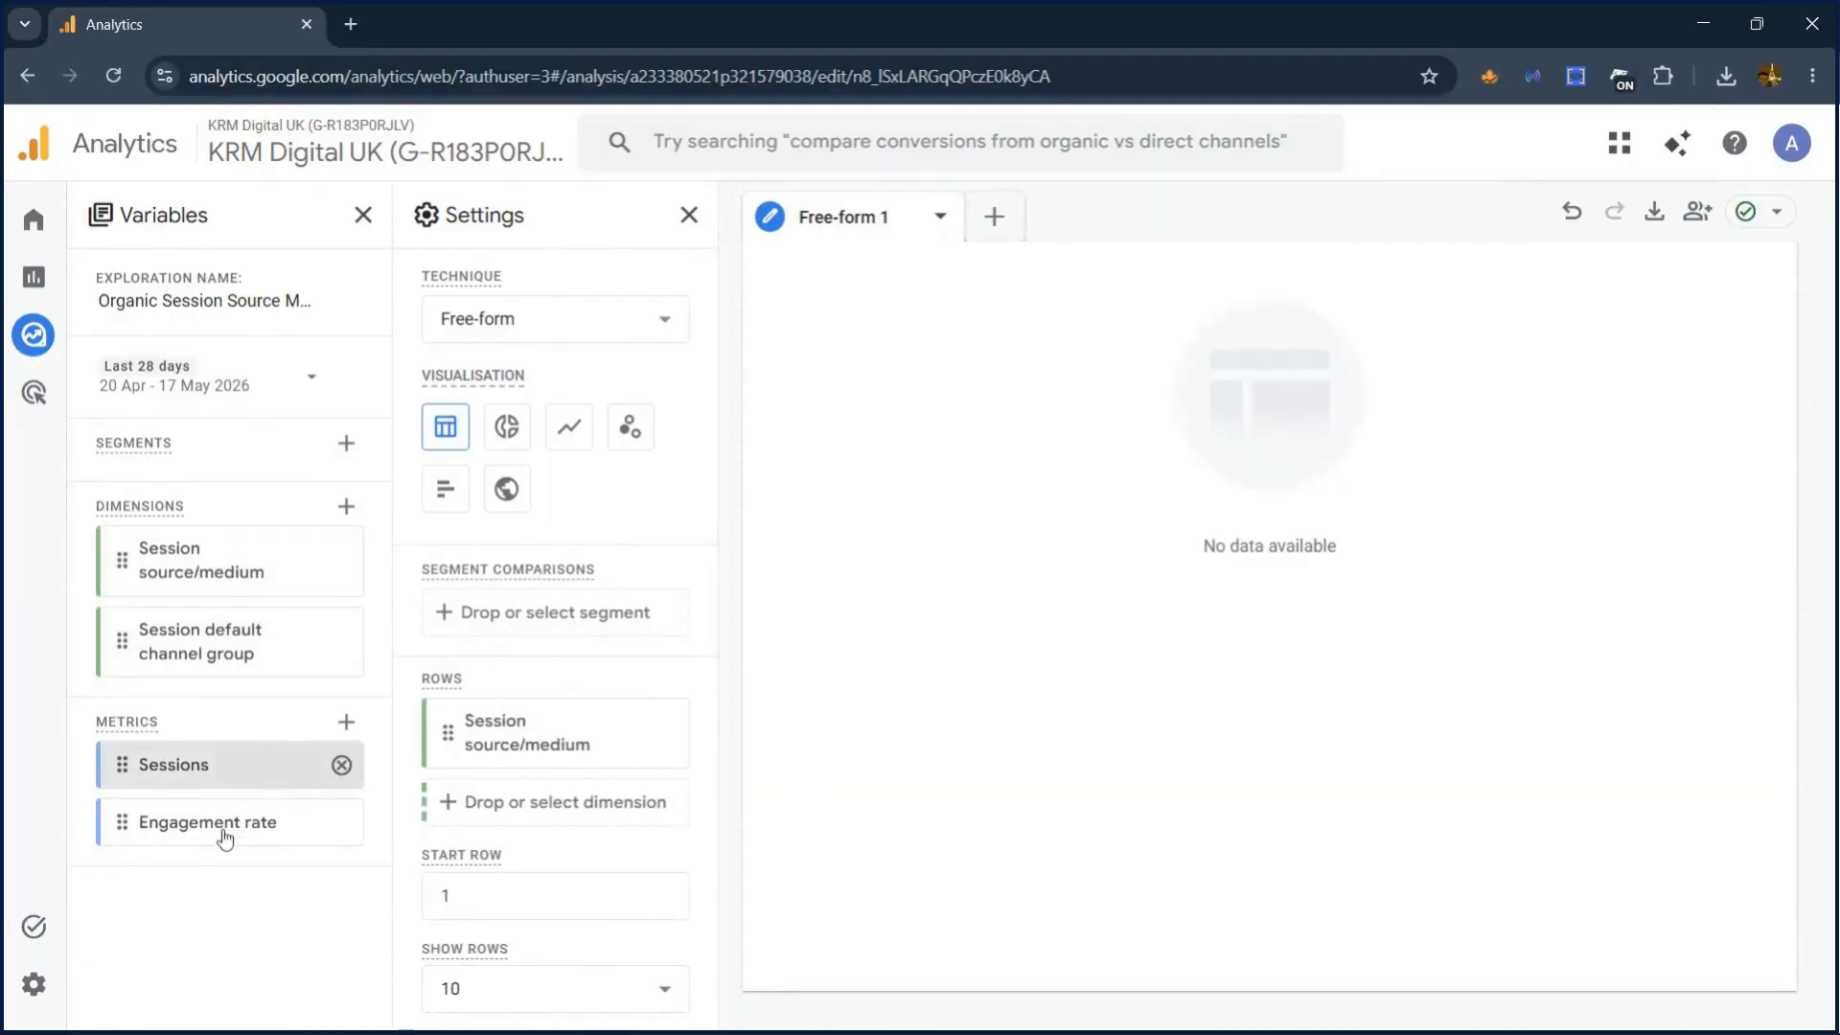
pyautogui.doubleClick(222, 829)
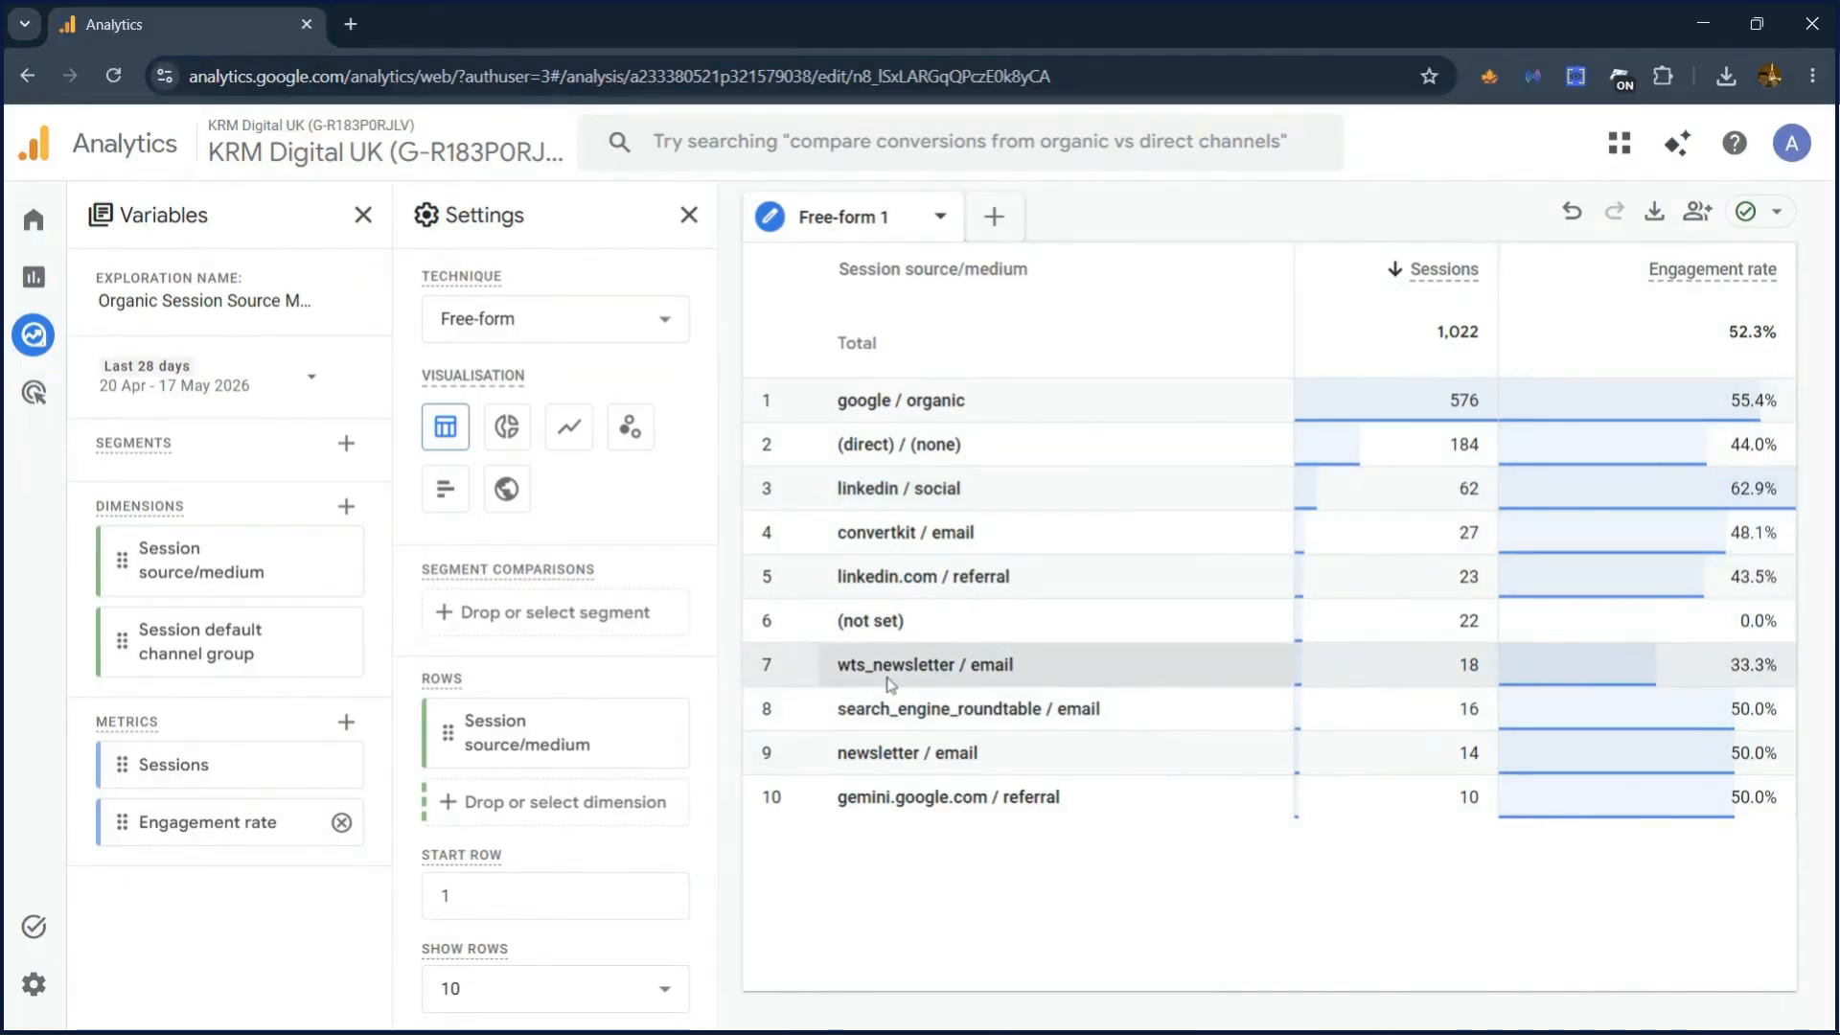
pyautogui.moveTo(865, 667); pyautogui.dragTo(962, 665)
pyautogui.click(1038, 665)
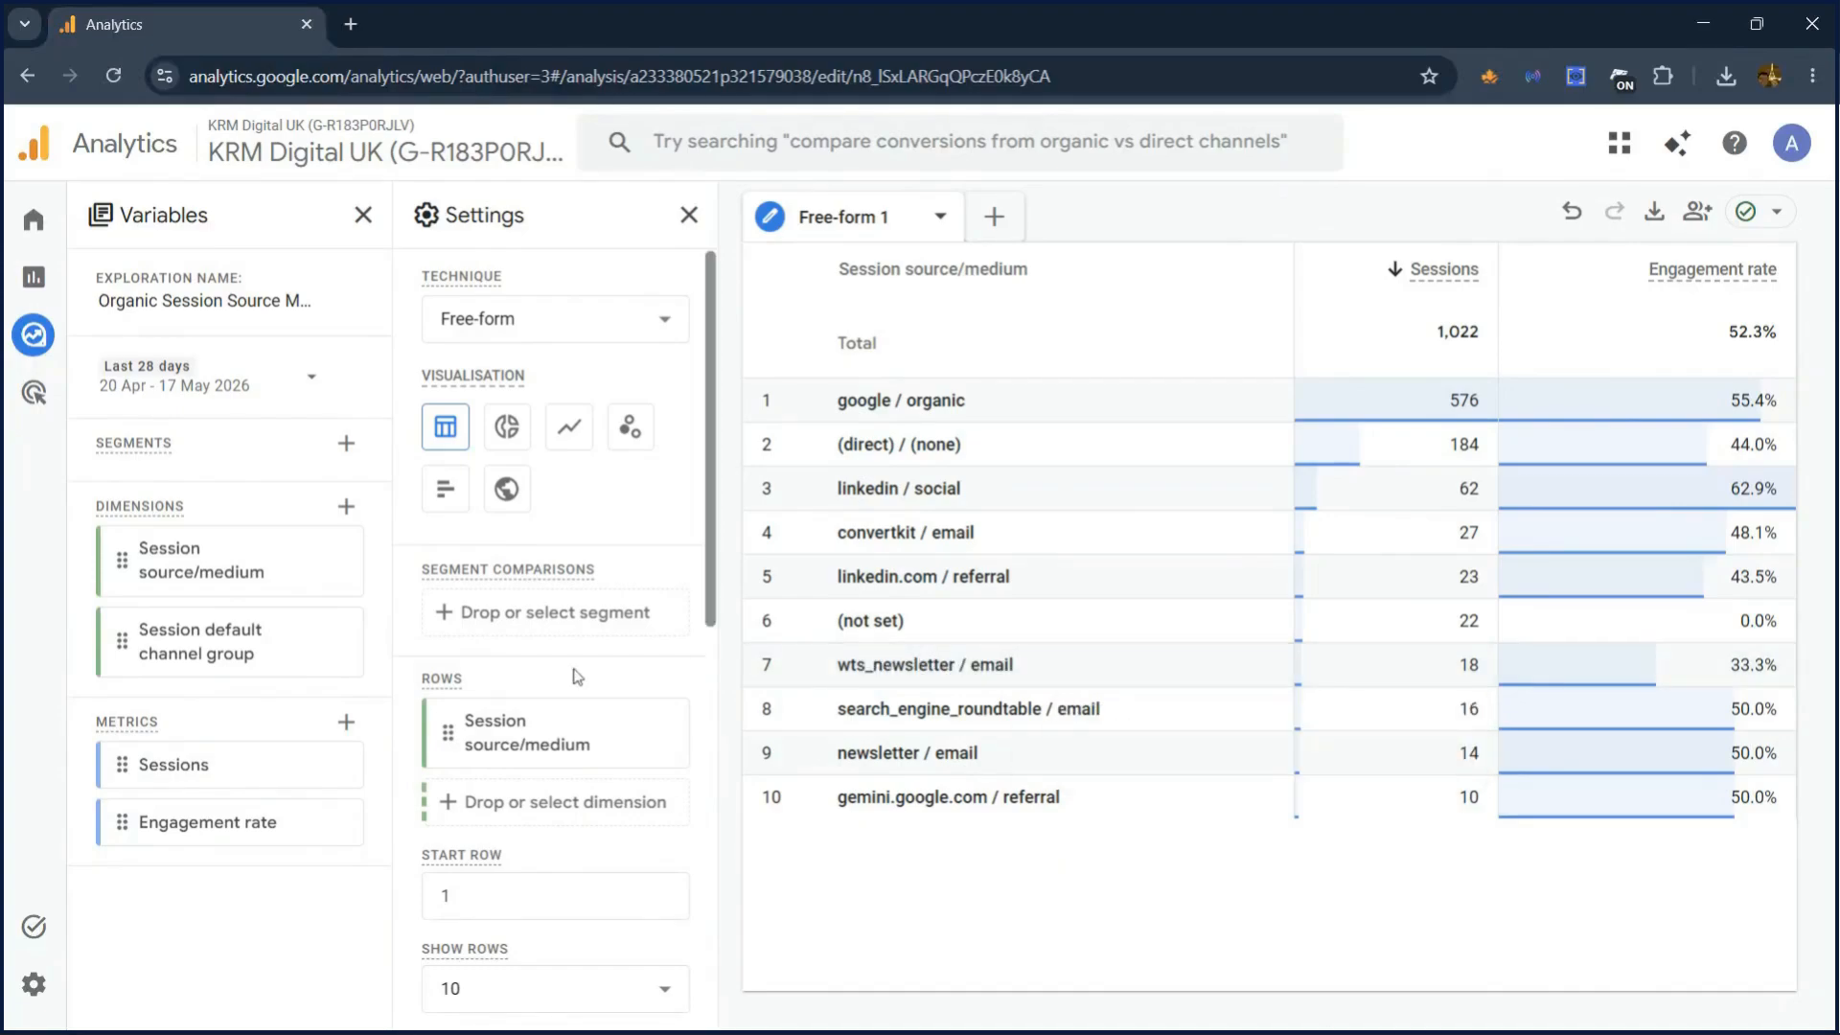
# Filter the table to sessions whose Session default channel group exactly matches Organic Search.
pyautogui.scroll(-8, 575, 681)
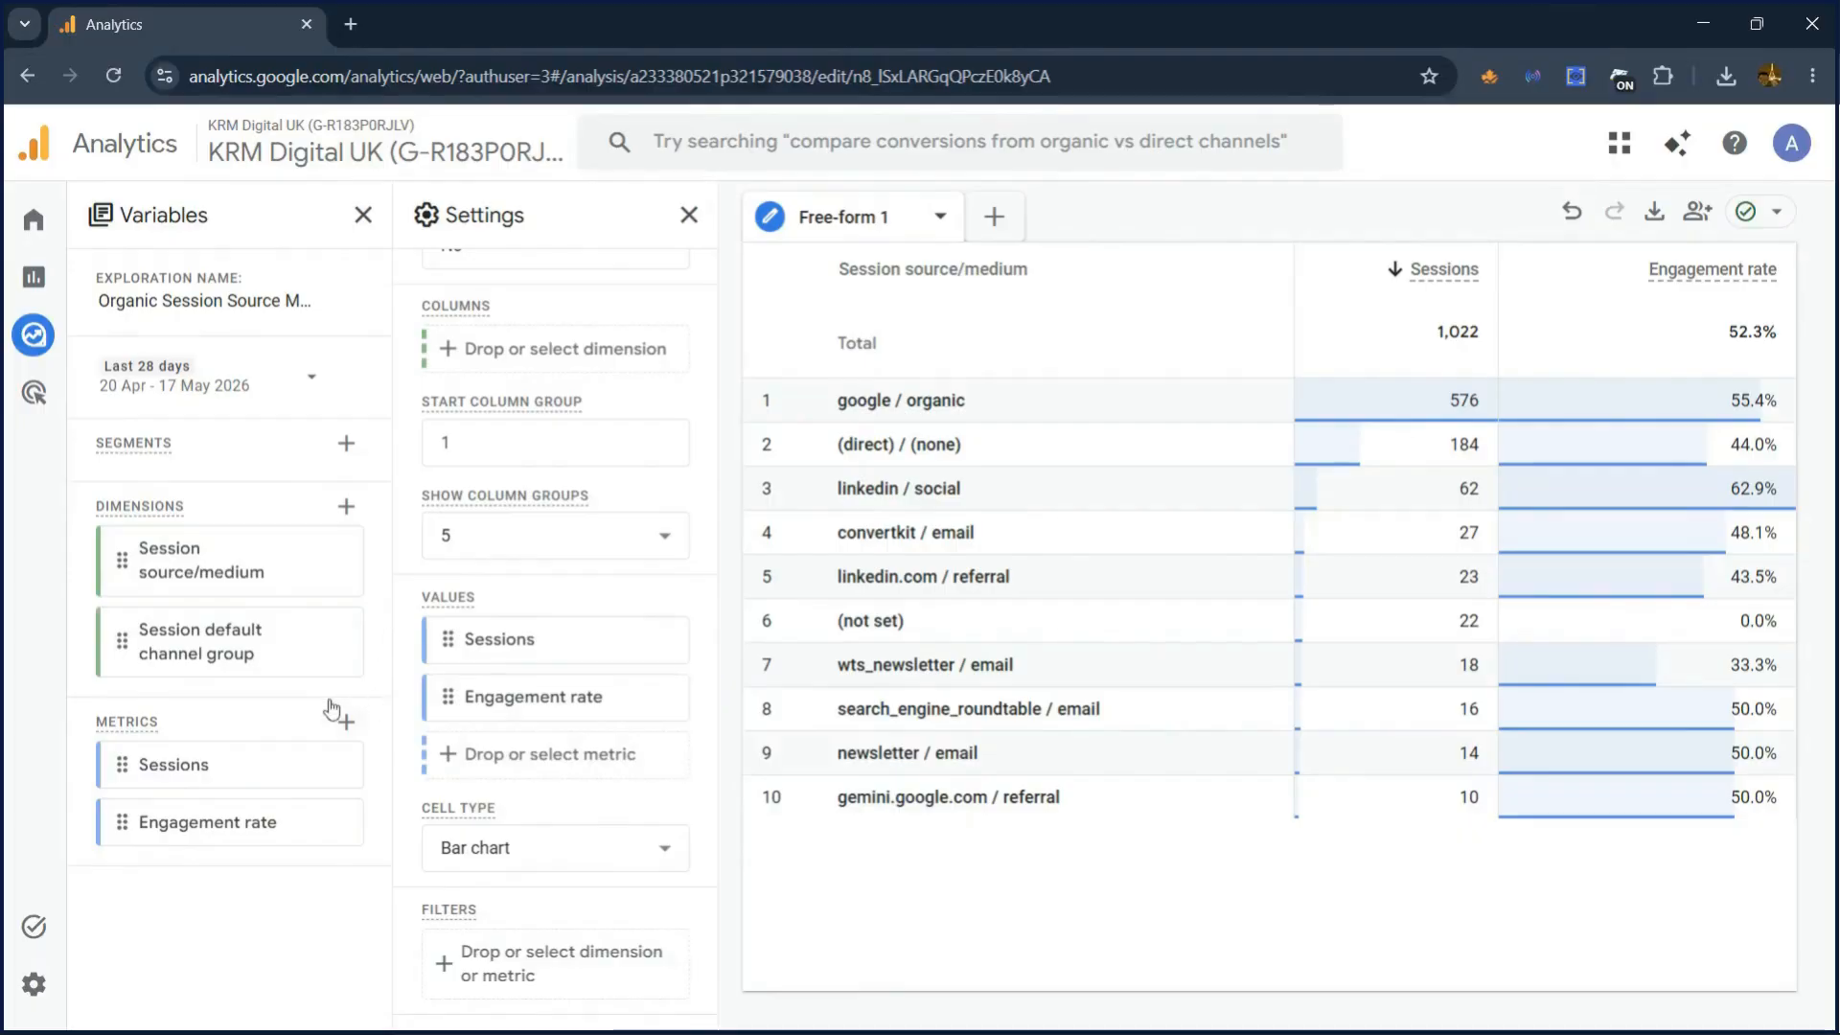
pyautogui.click(485, 970)
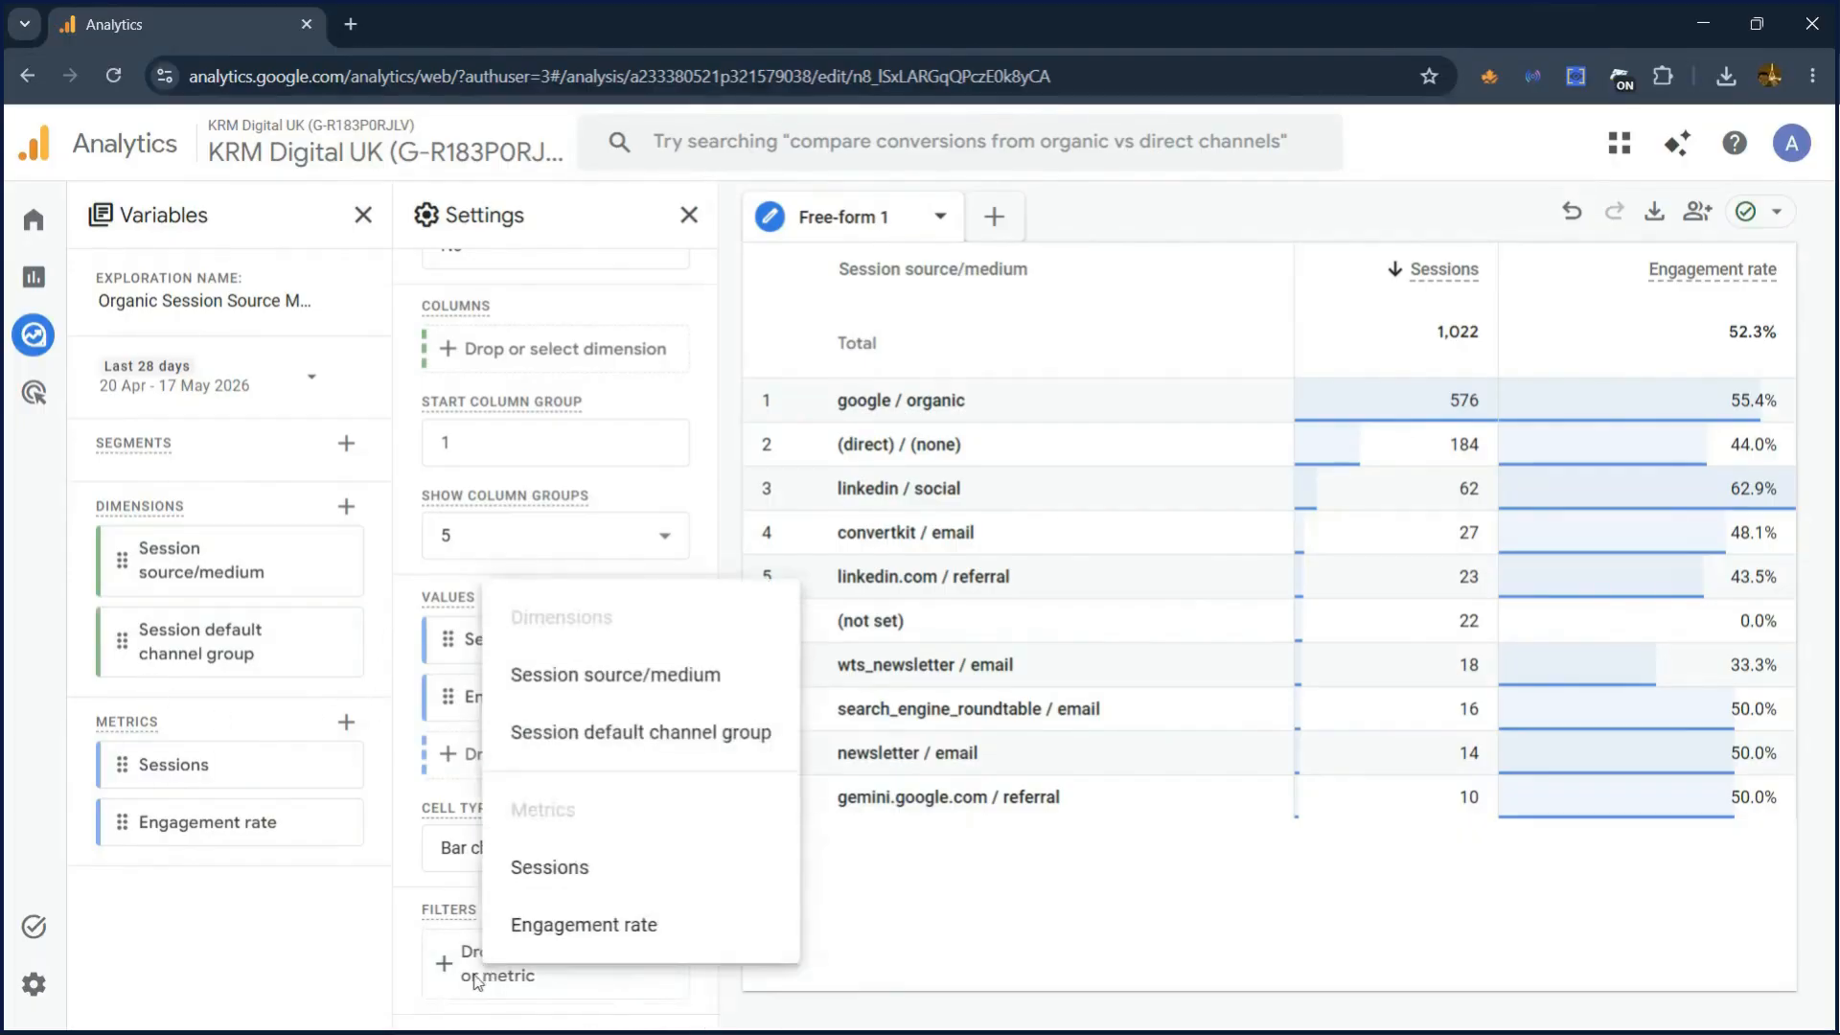
pyautogui.click(374, 945)
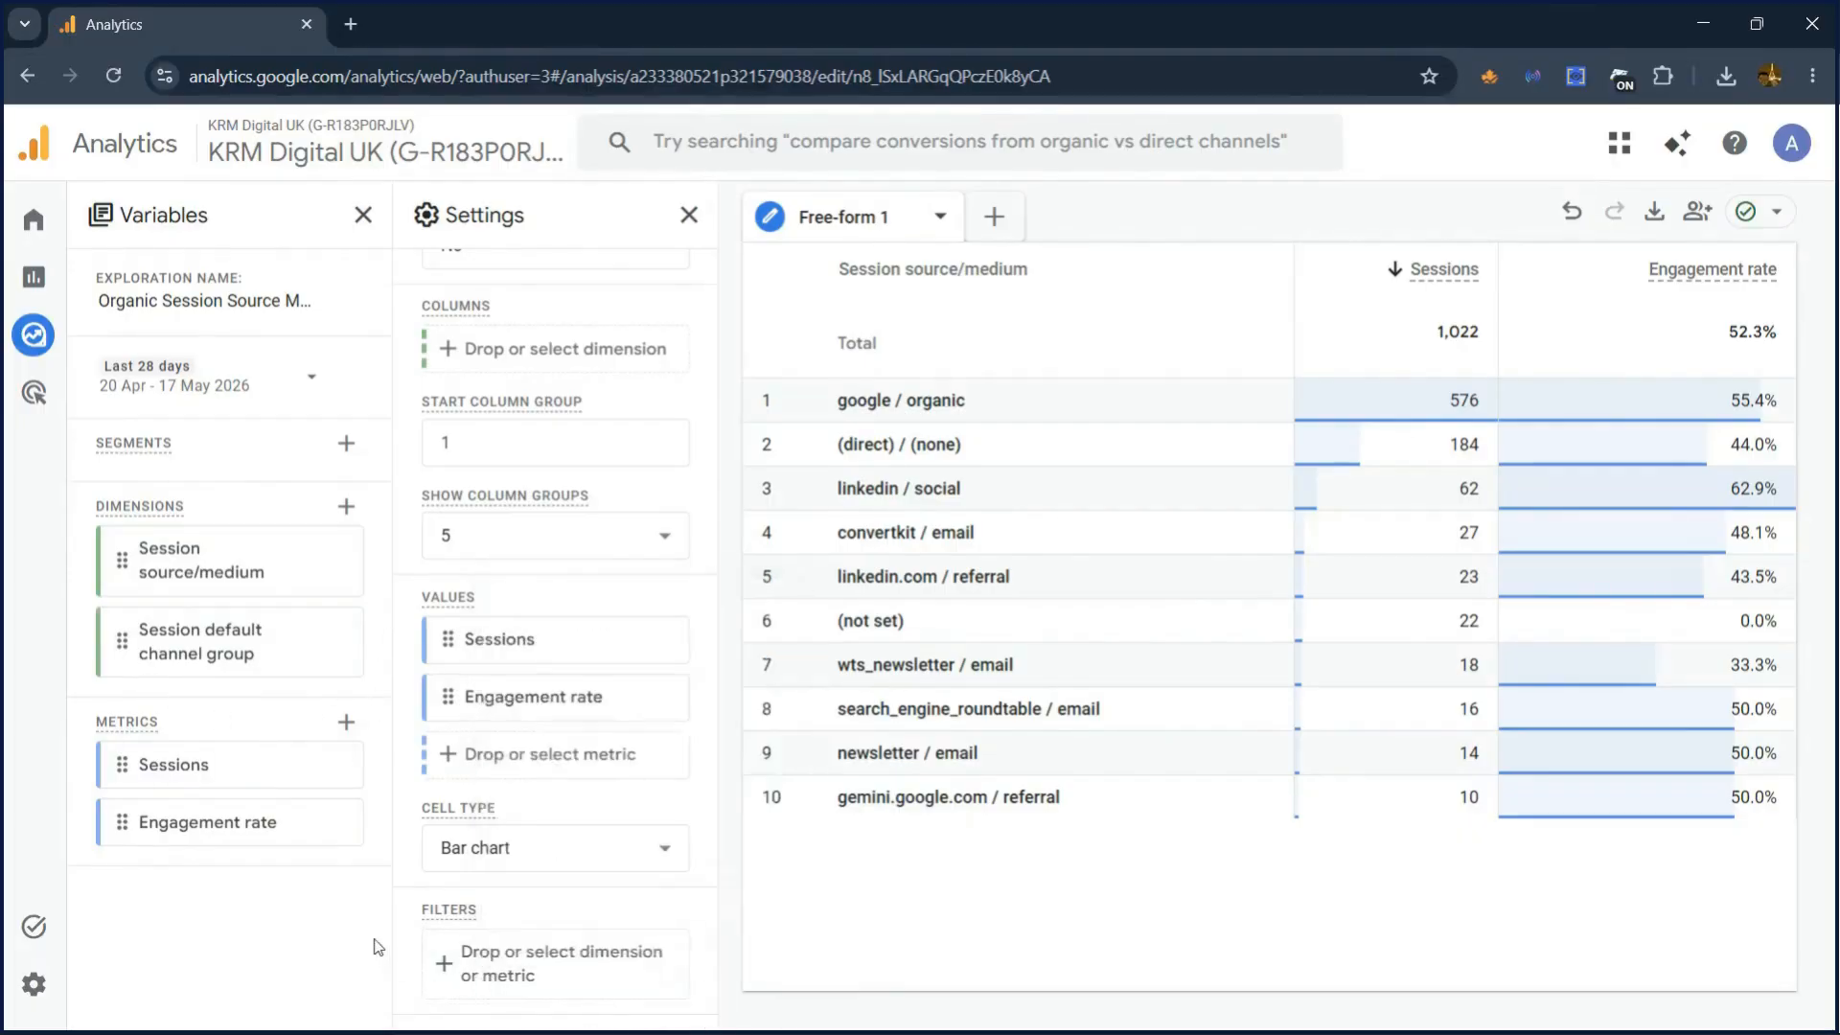
pyautogui.click(596, 963)
pyautogui.click(670, 720)
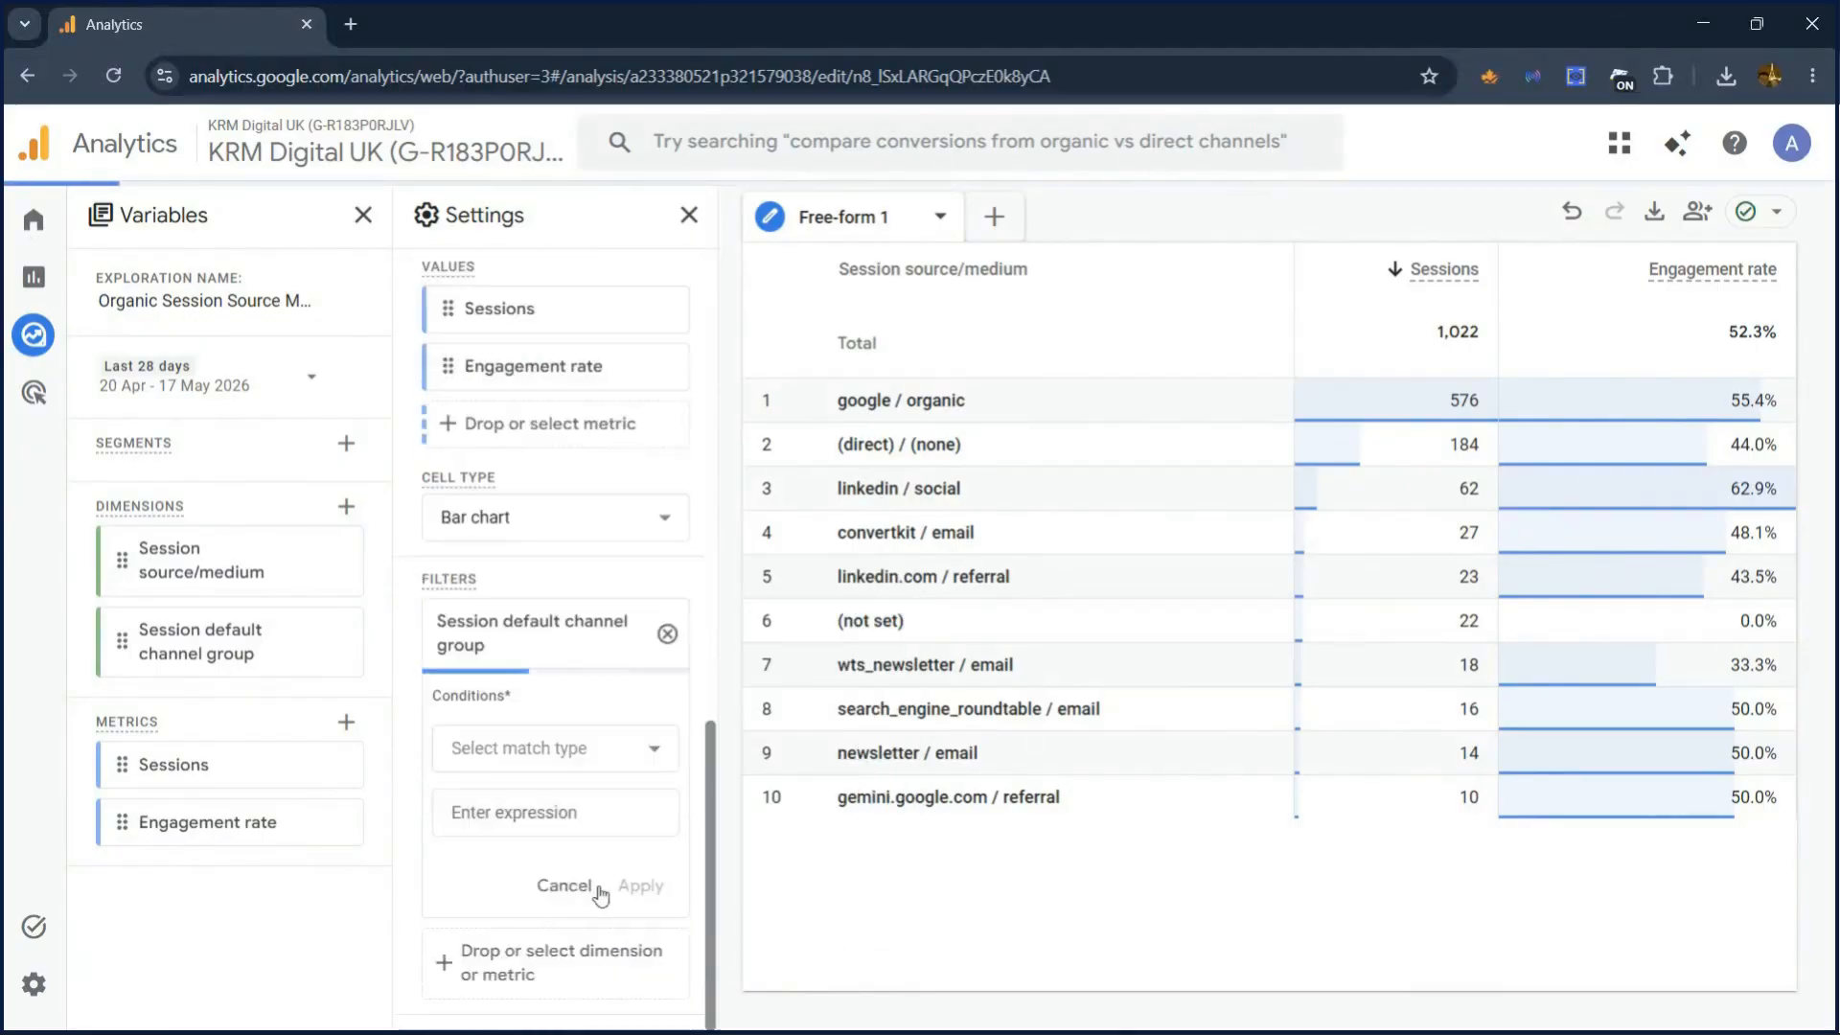
pyautogui.click(556, 747)
pyautogui.click(532, 433)
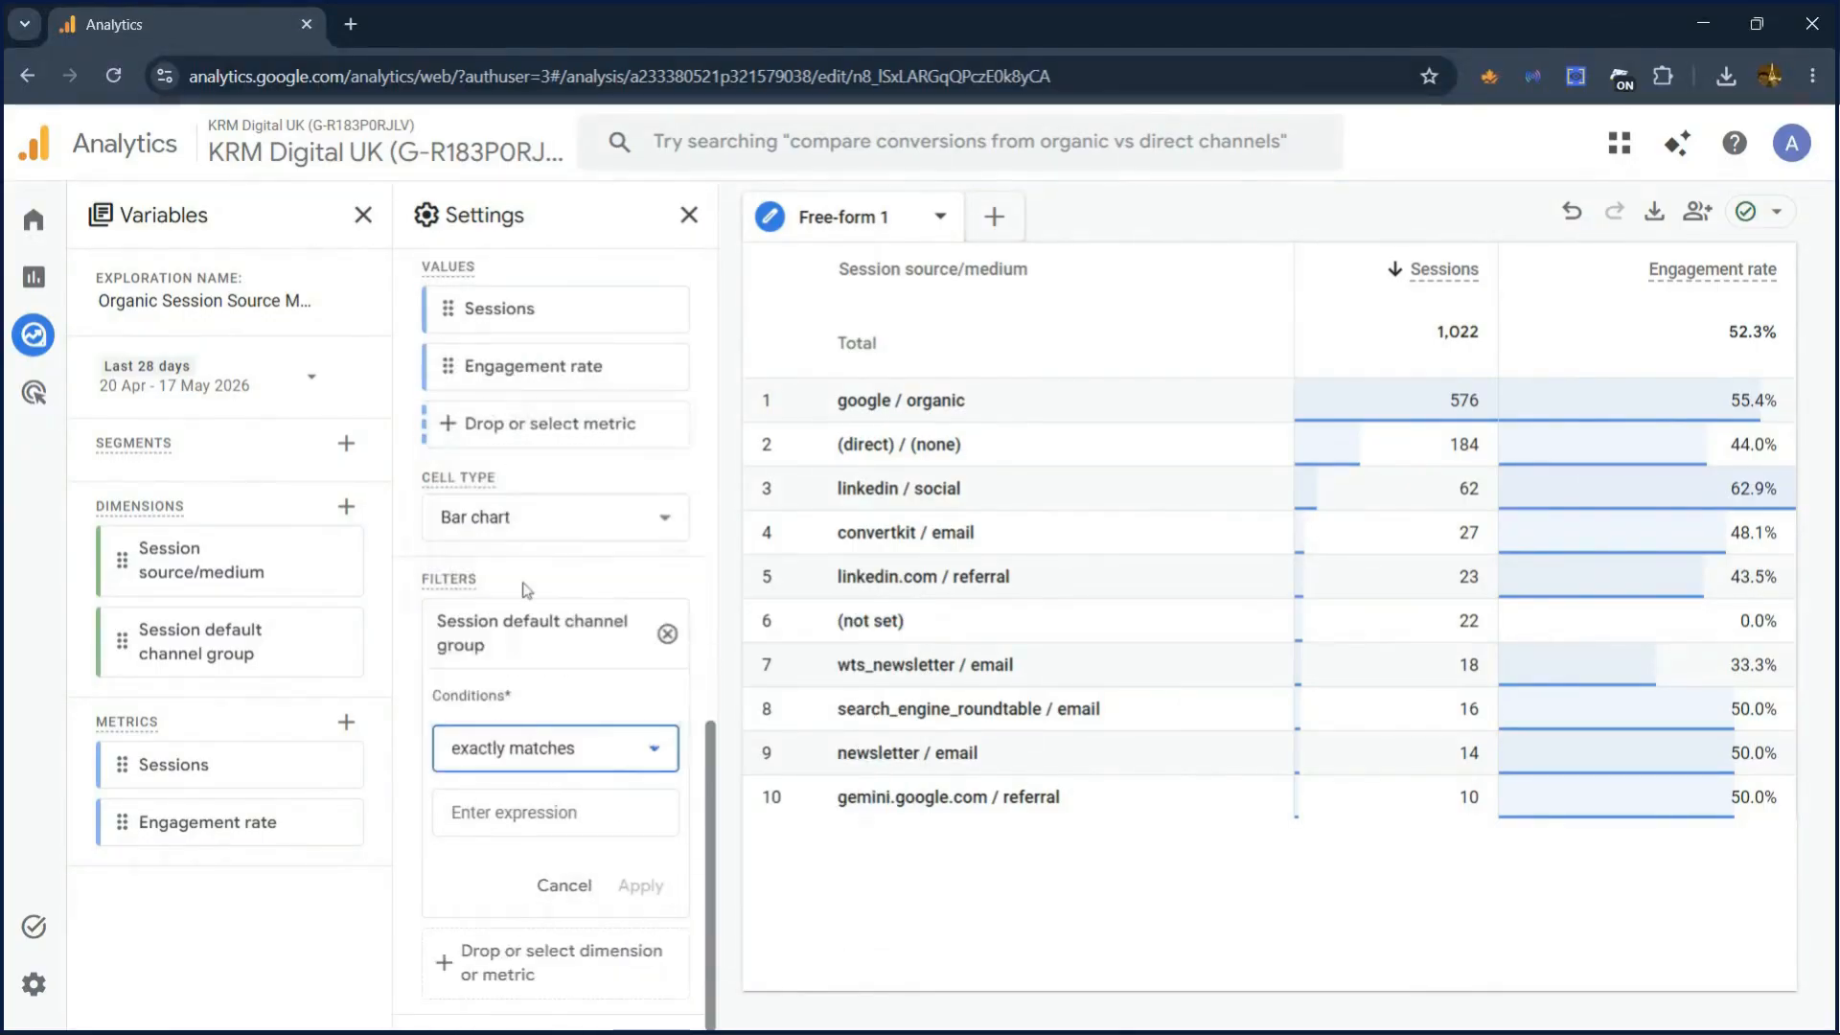
pyautogui.click(542, 812)
pyautogui.click(522, 523)
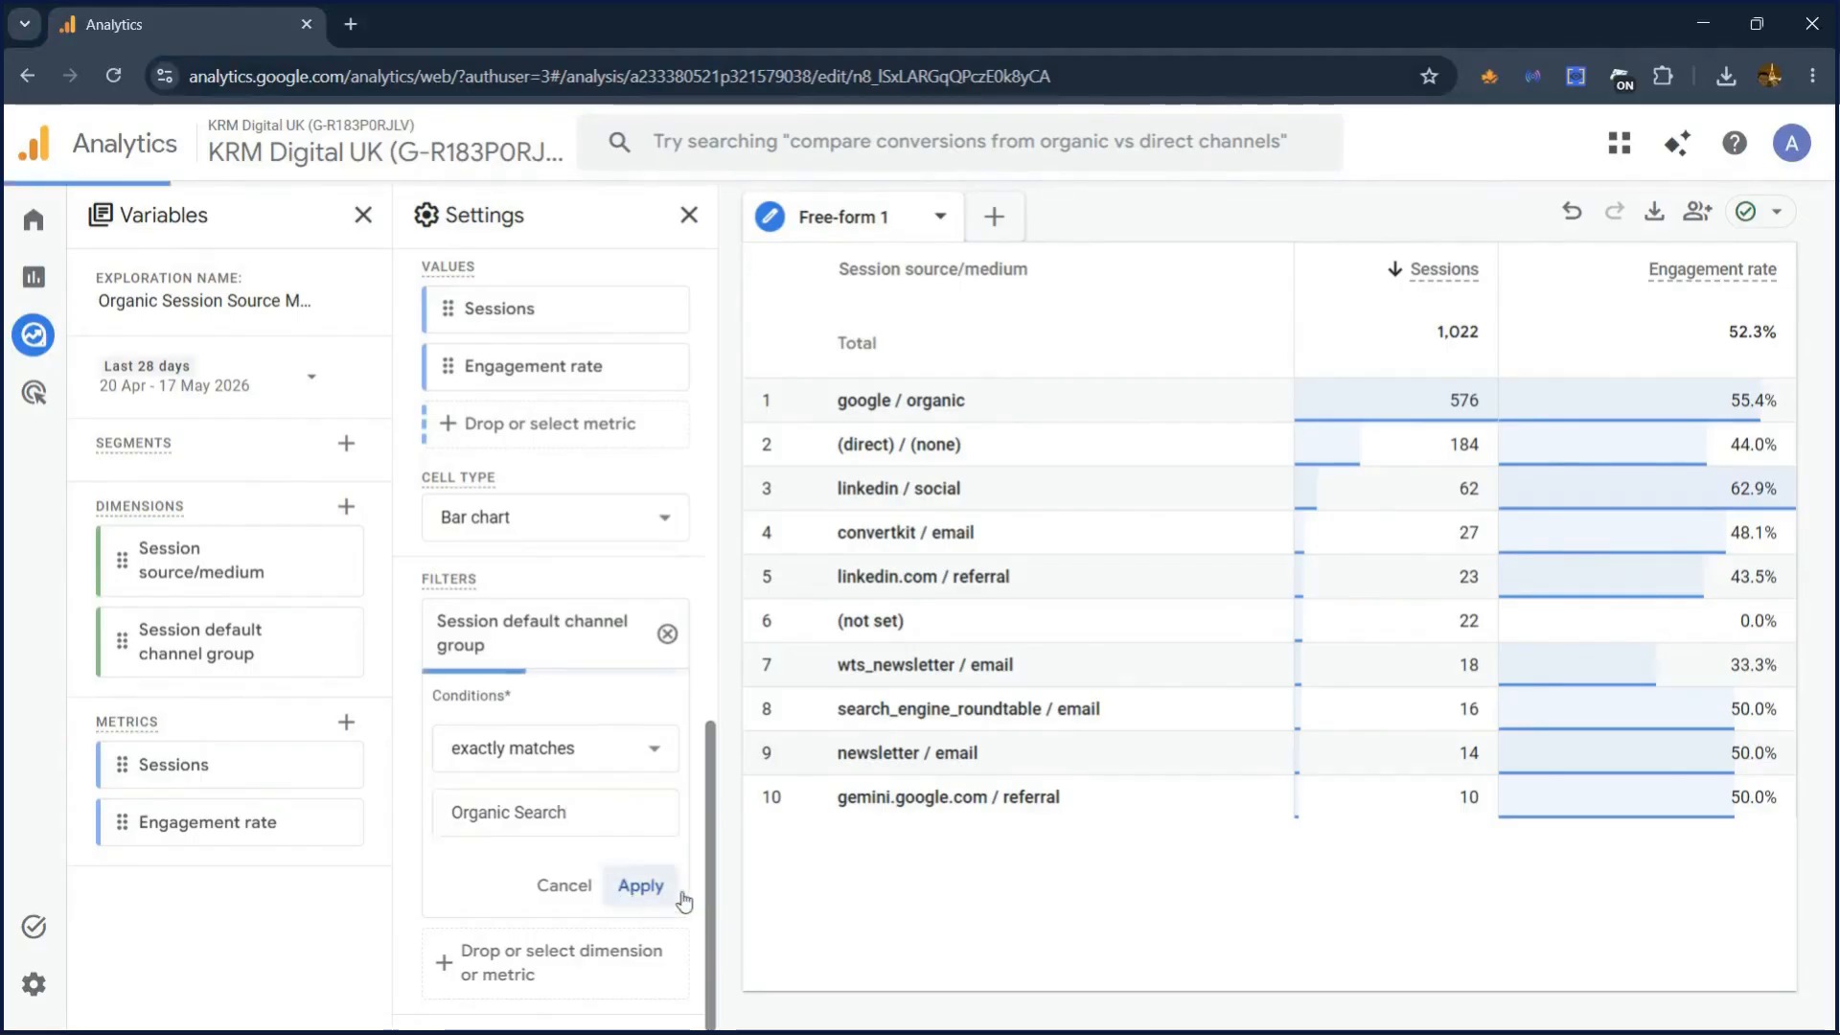
pyautogui.click(640, 886)
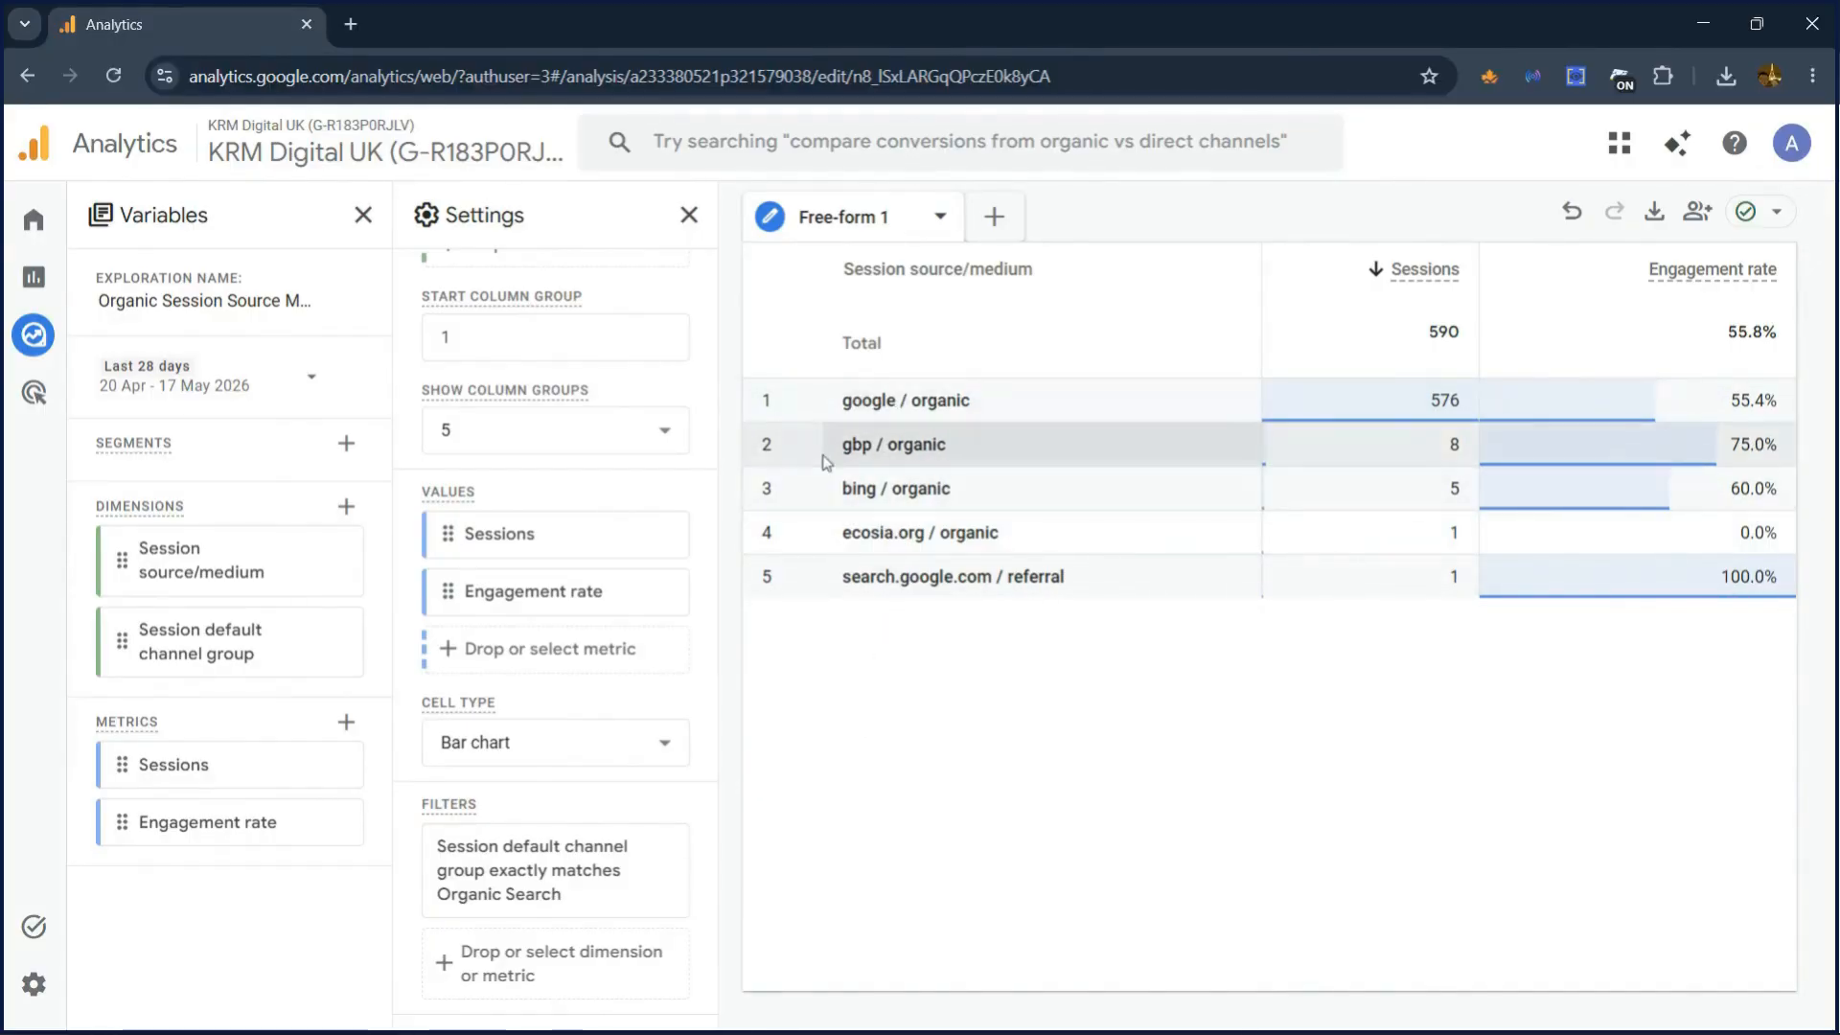
pyautogui.moveTo(835, 449); pyautogui.dragTo(939, 455)
pyautogui.click(962, 457)
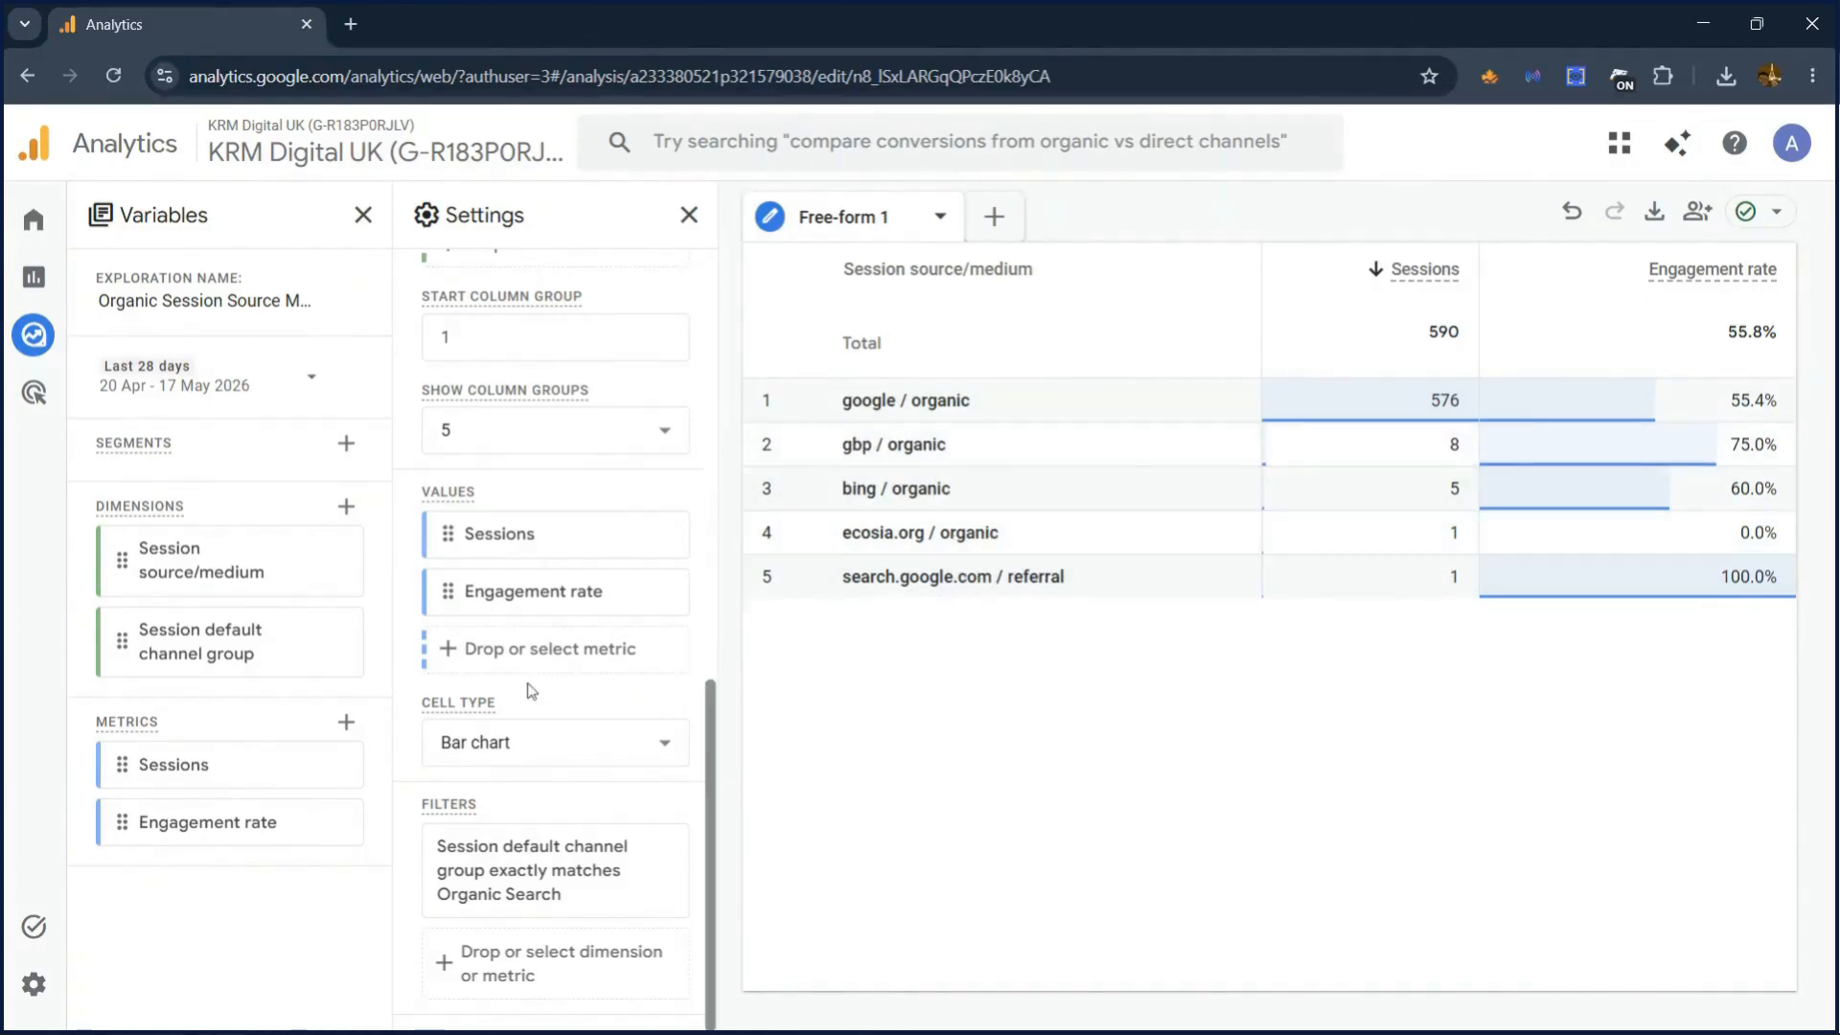
pyautogui.scroll(5, 530, 703)
pyautogui.scroll(-5, 530, 704)
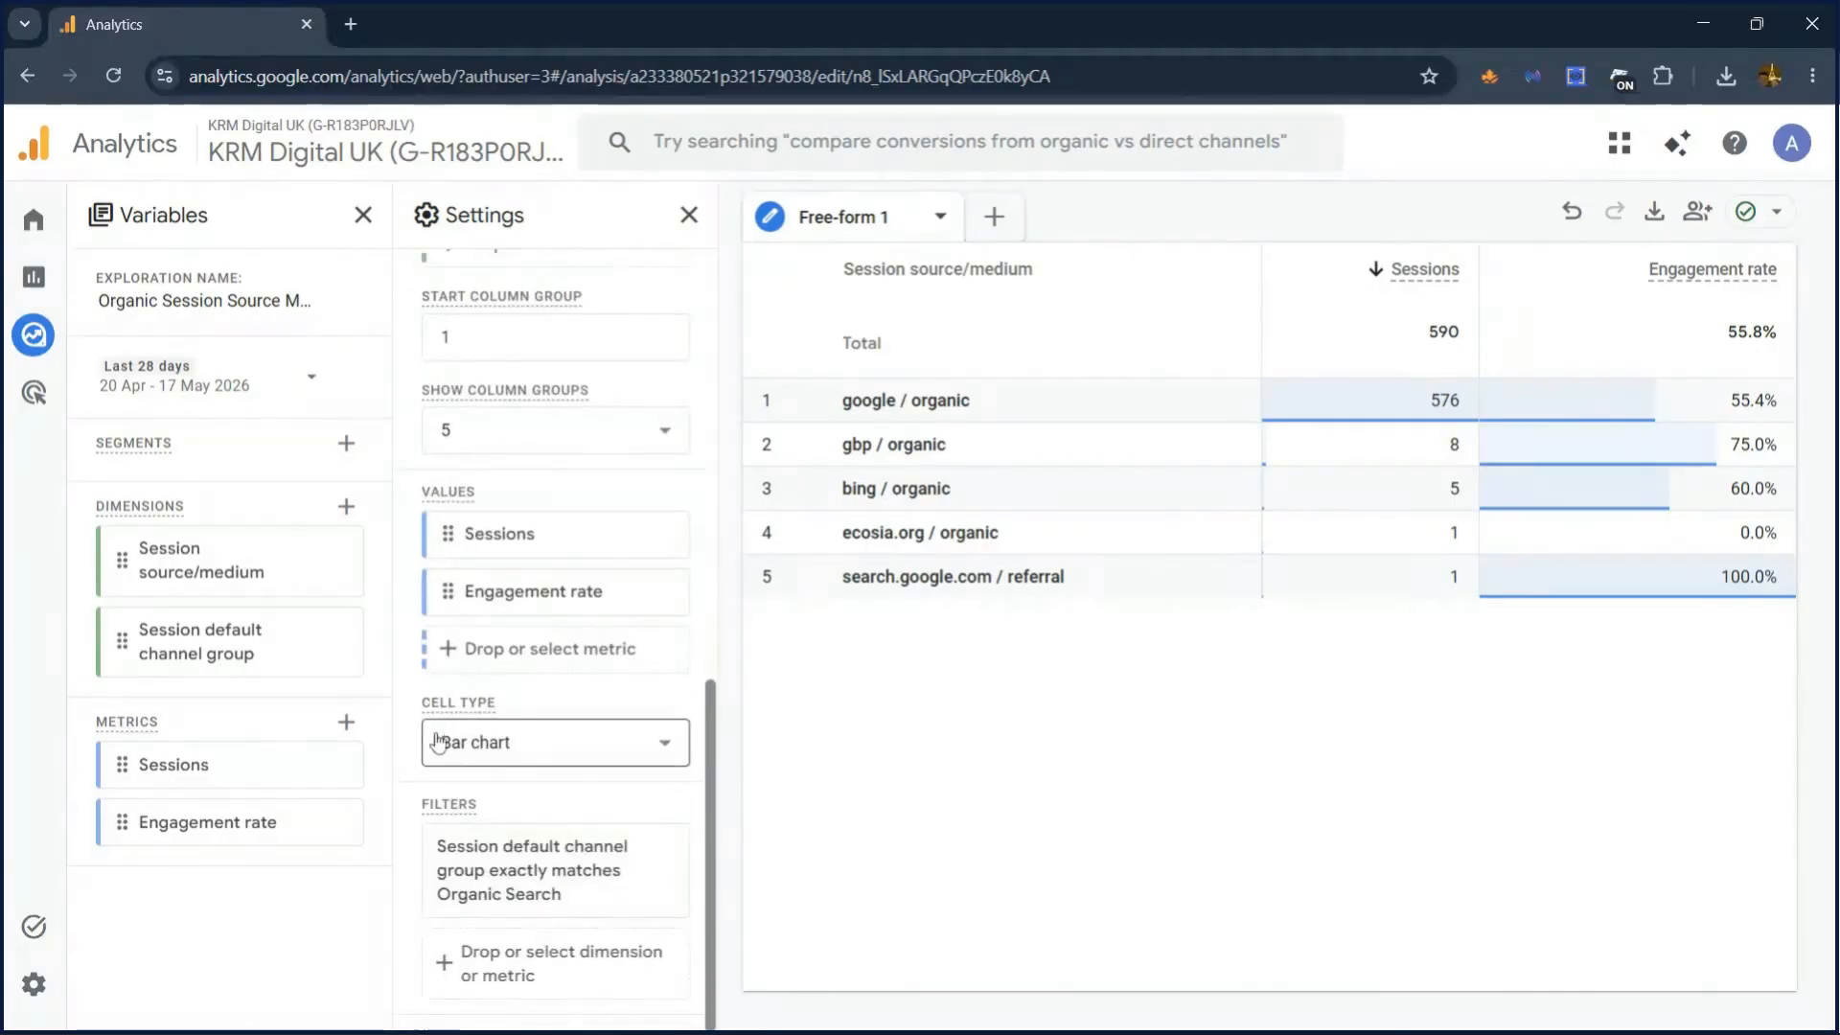
# Try the Plain text and Heat map cell types on the table, and return it to Bar chart.
pyautogui.click(522, 743)
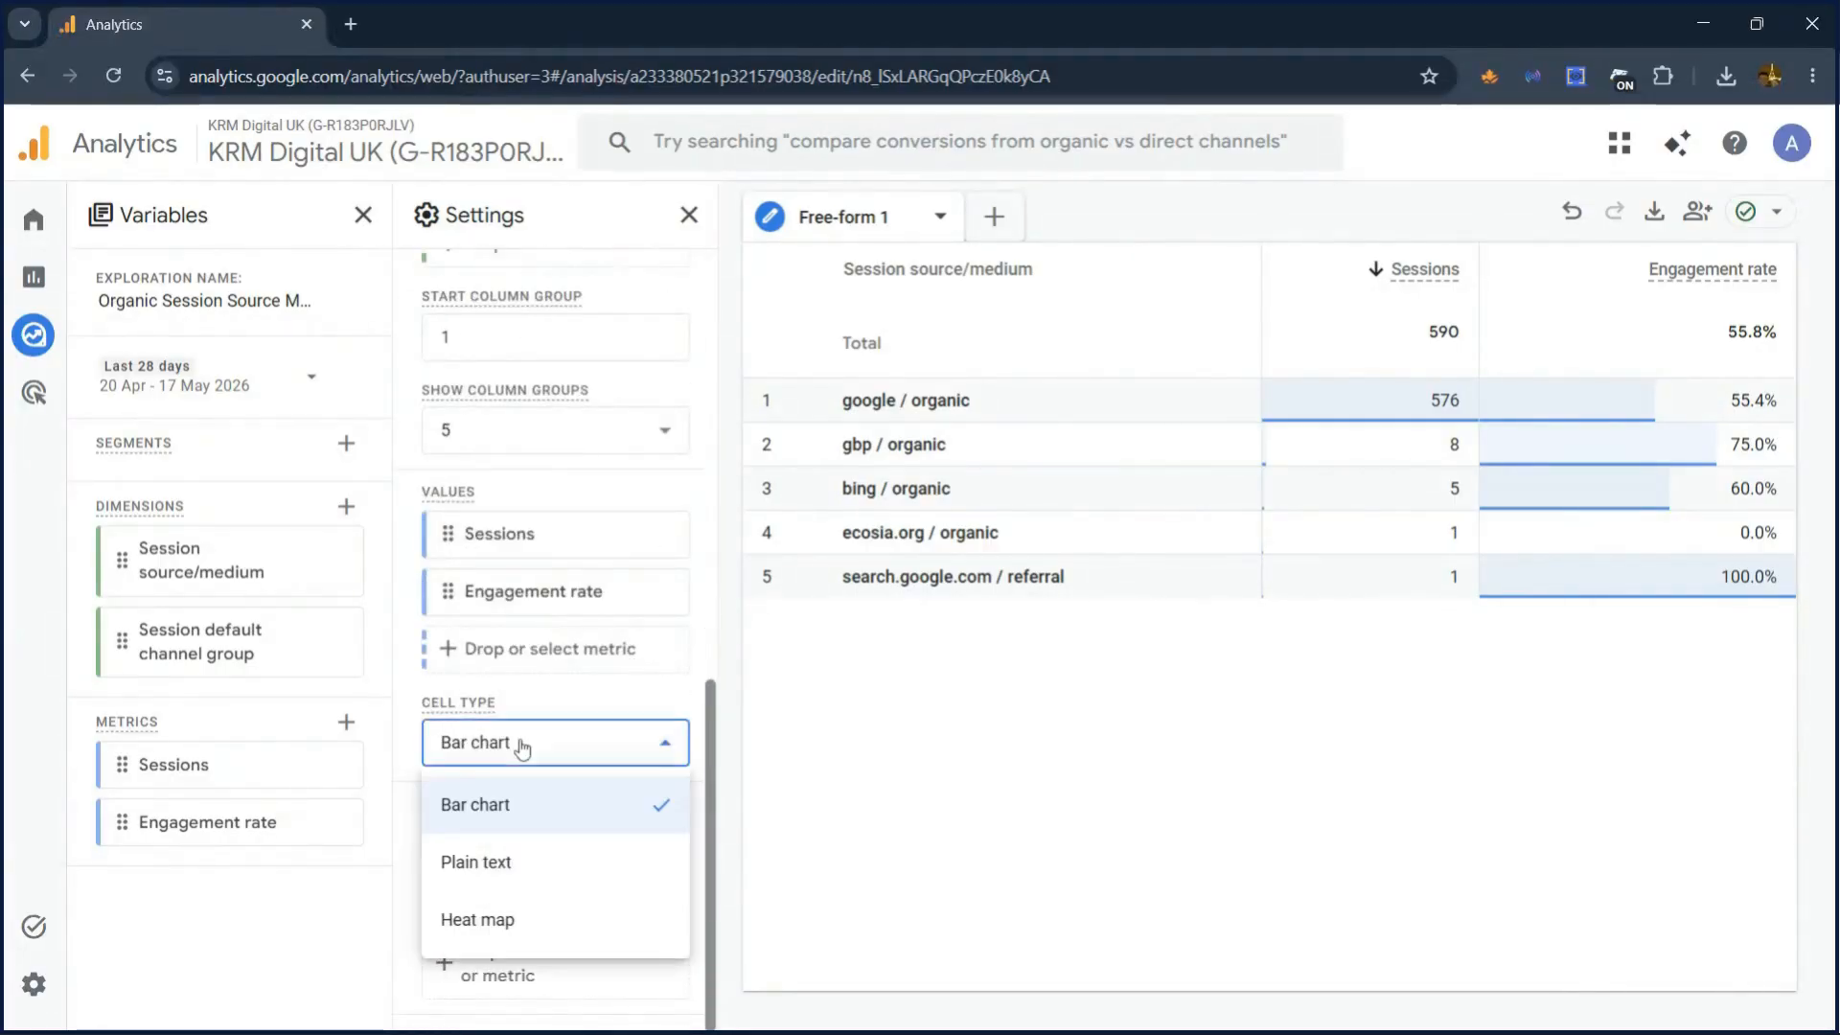
pyautogui.click(518, 863)
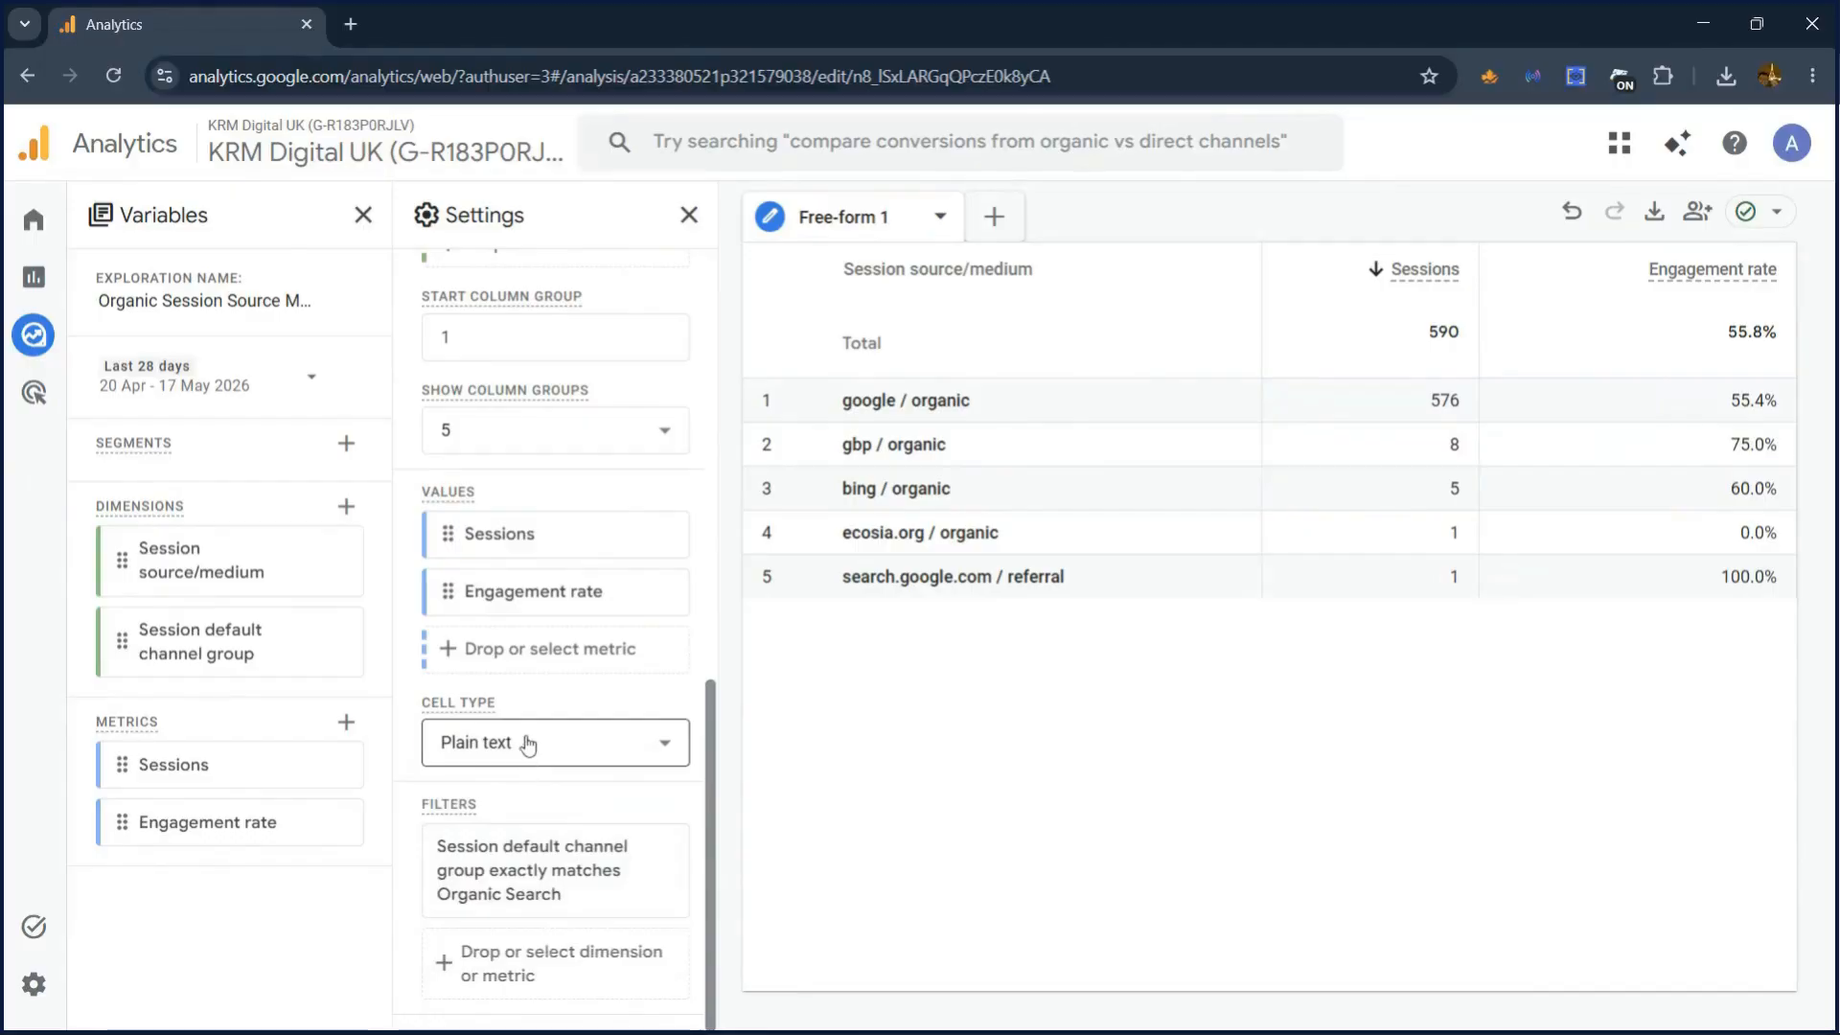
pyautogui.click(526, 744)
pyautogui.click(493, 919)
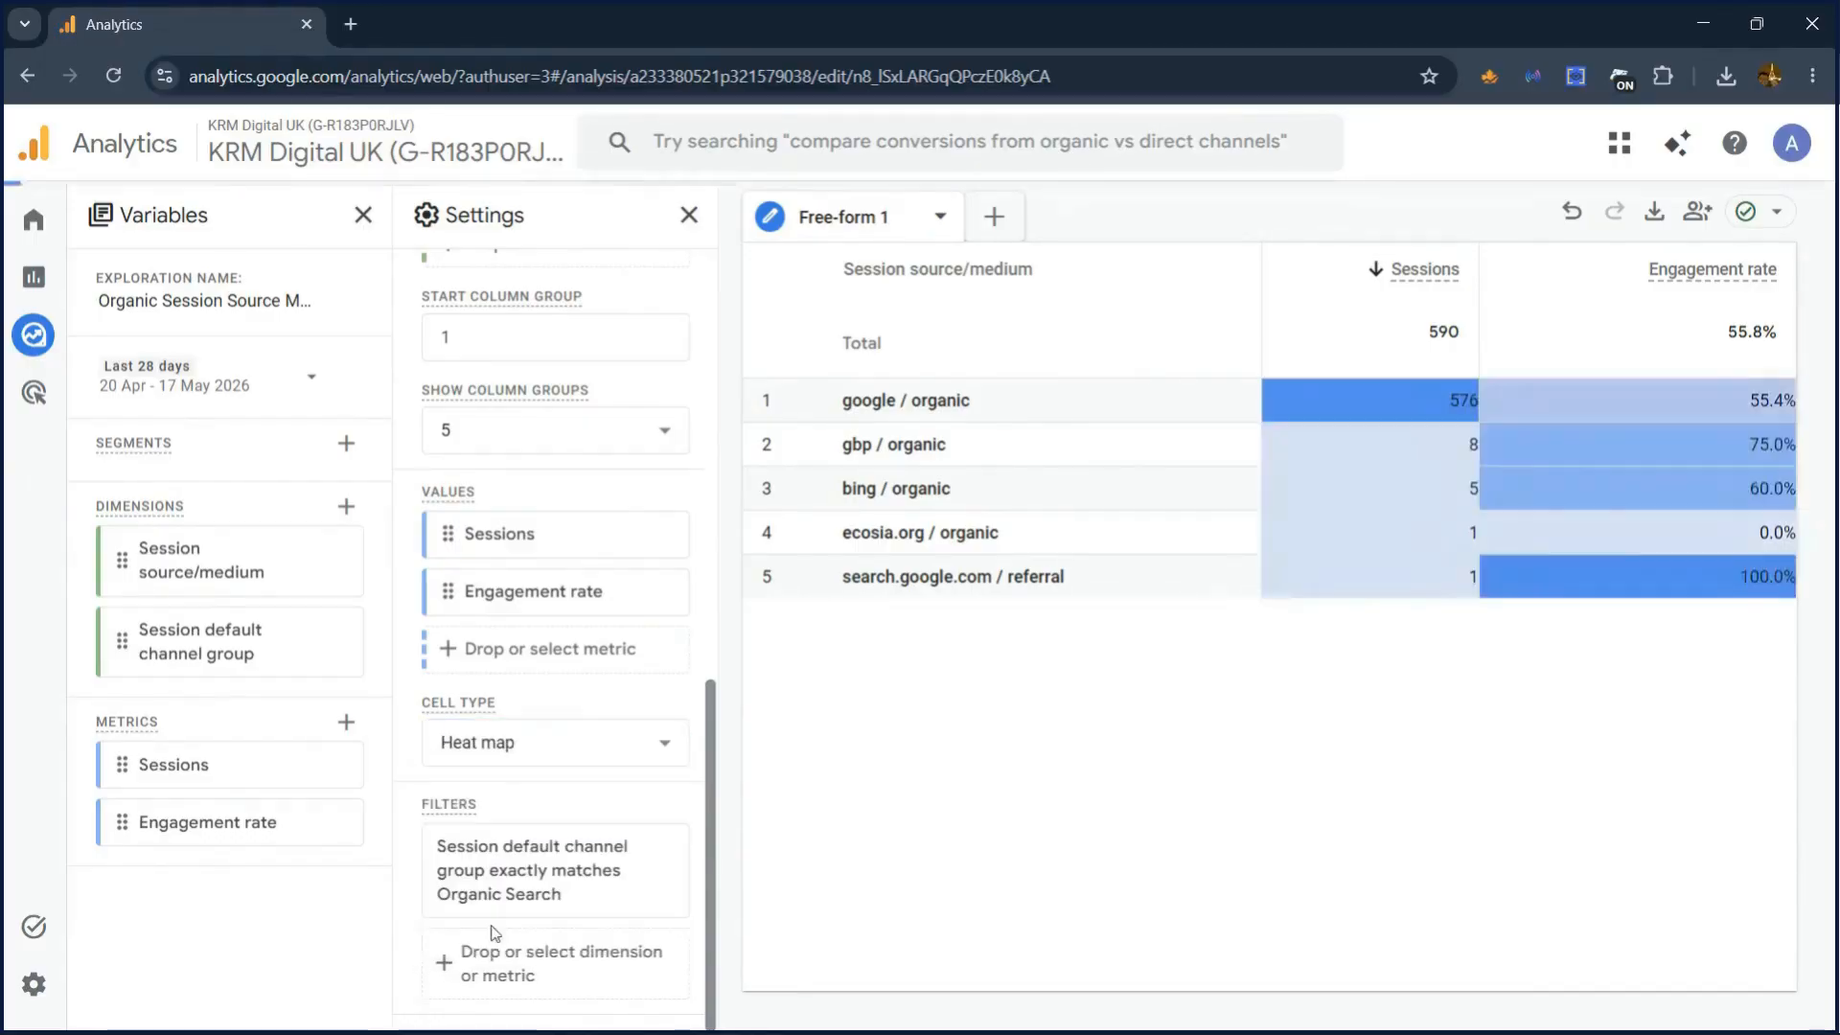
pyautogui.click(559, 755)
pyautogui.click(532, 807)
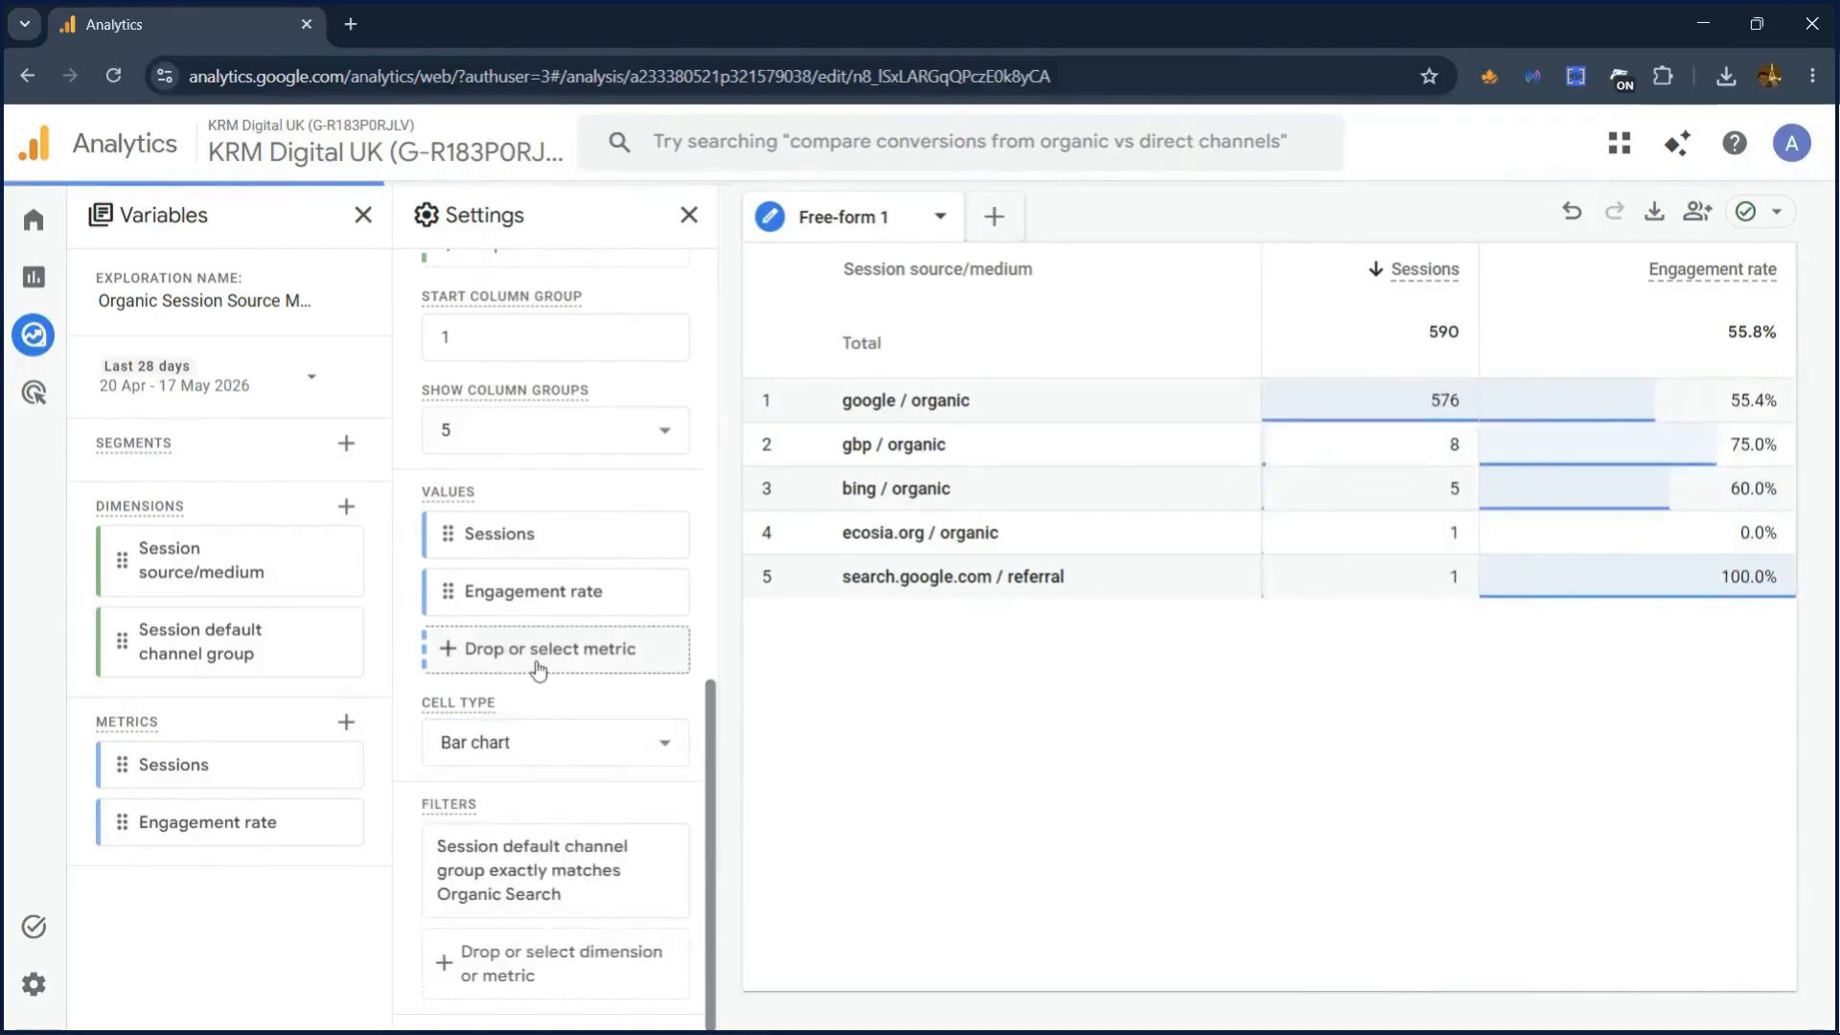
pyautogui.scroll(4, 538, 668)
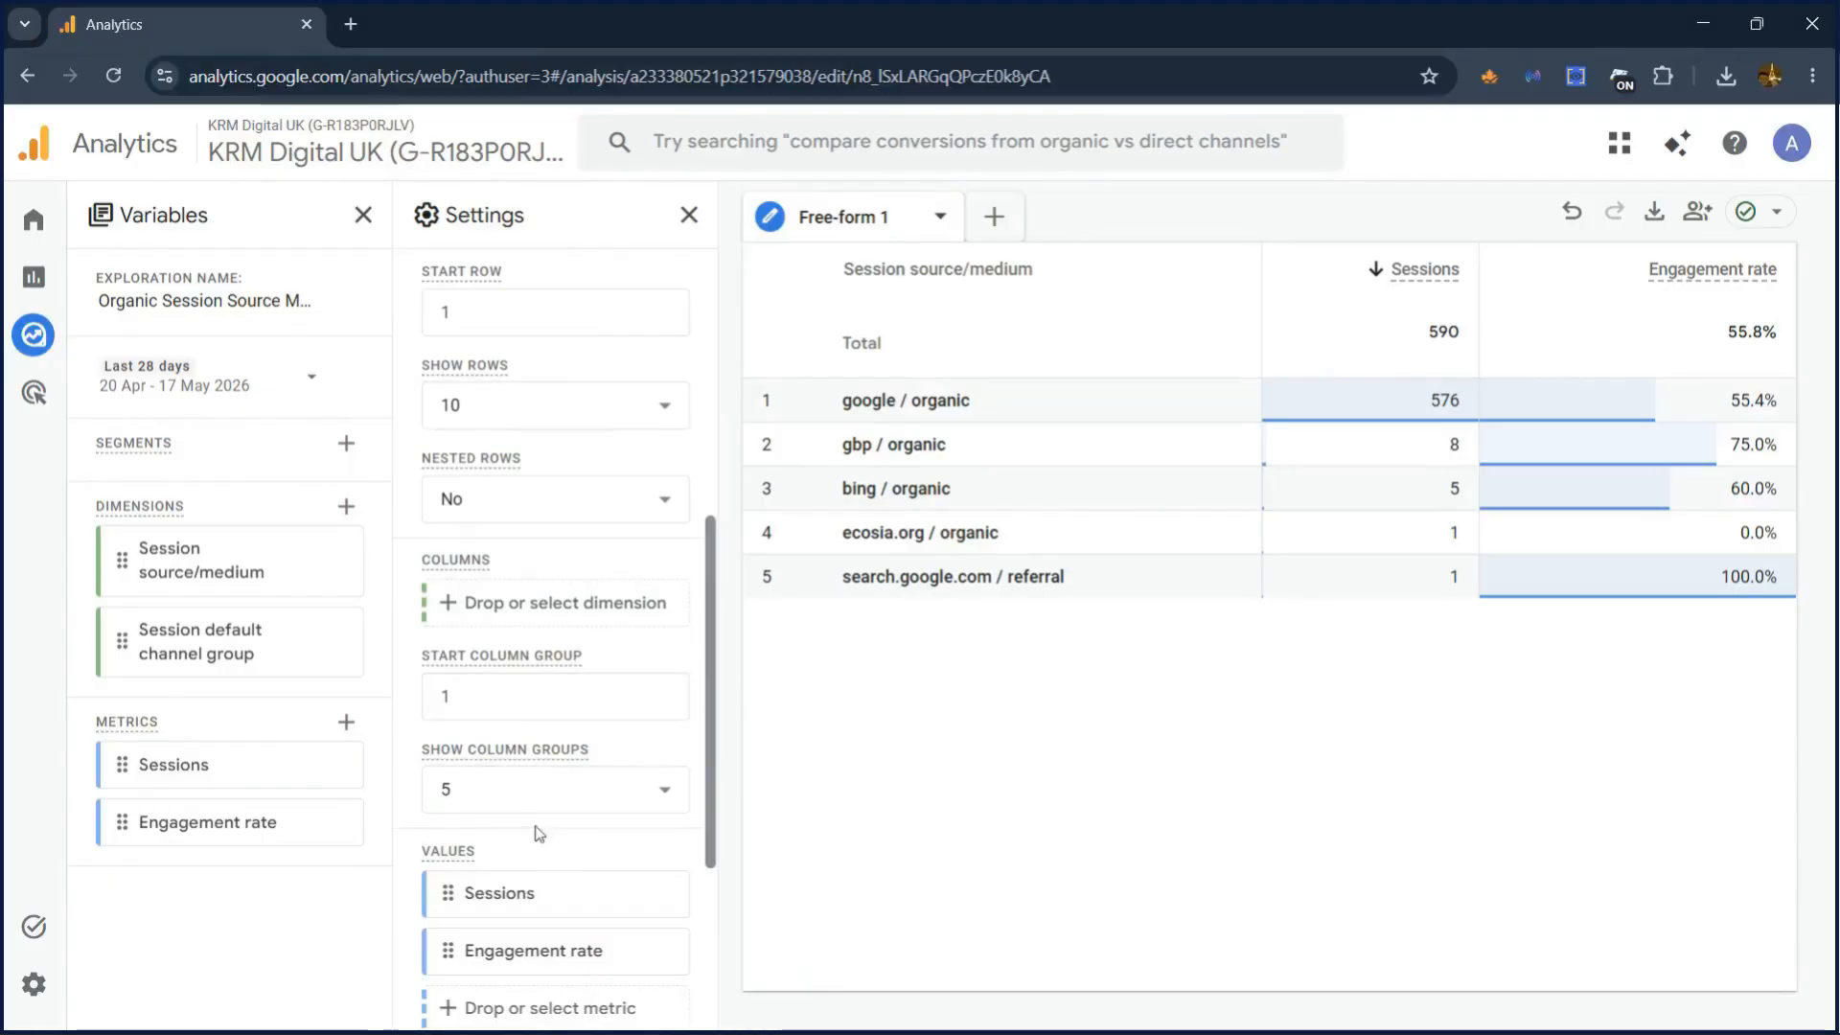
pyautogui.click(459, 696)
pyautogui.scroll(3, 515, 691)
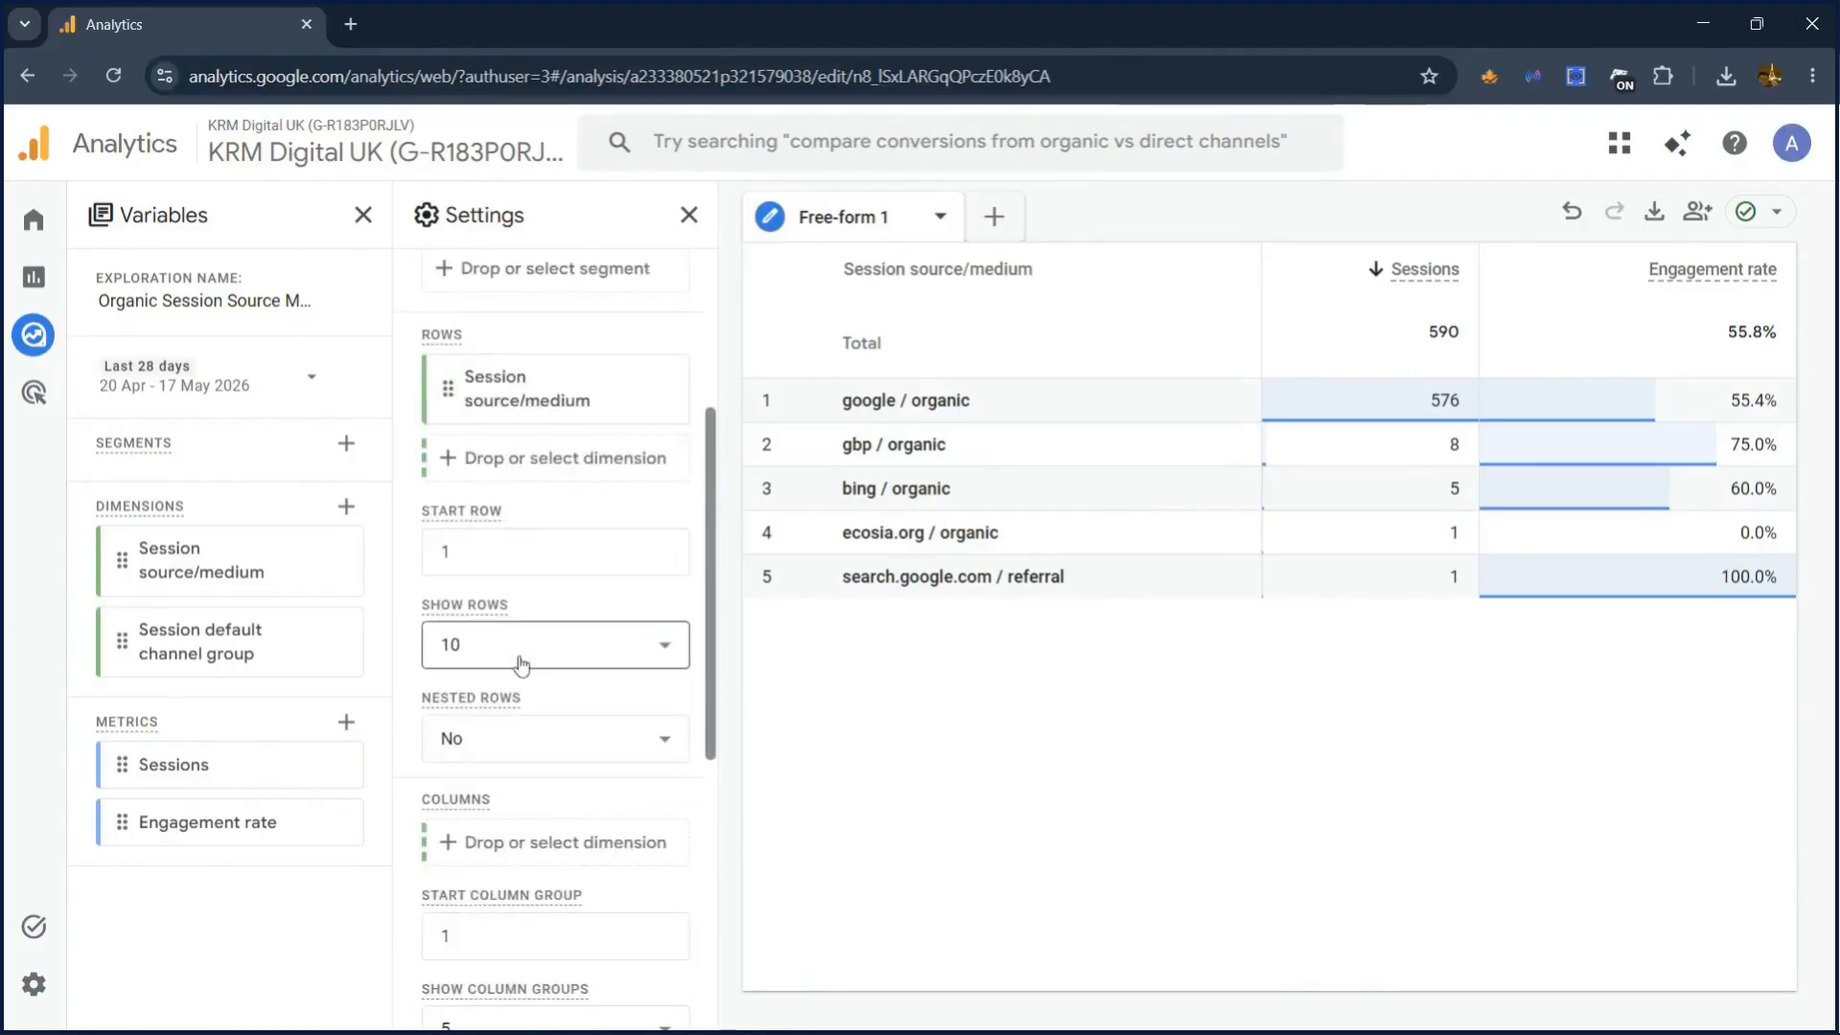
pyautogui.click(517, 757)
pyautogui.click(562, 692)
pyautogui.scroll(3, 563, 690)
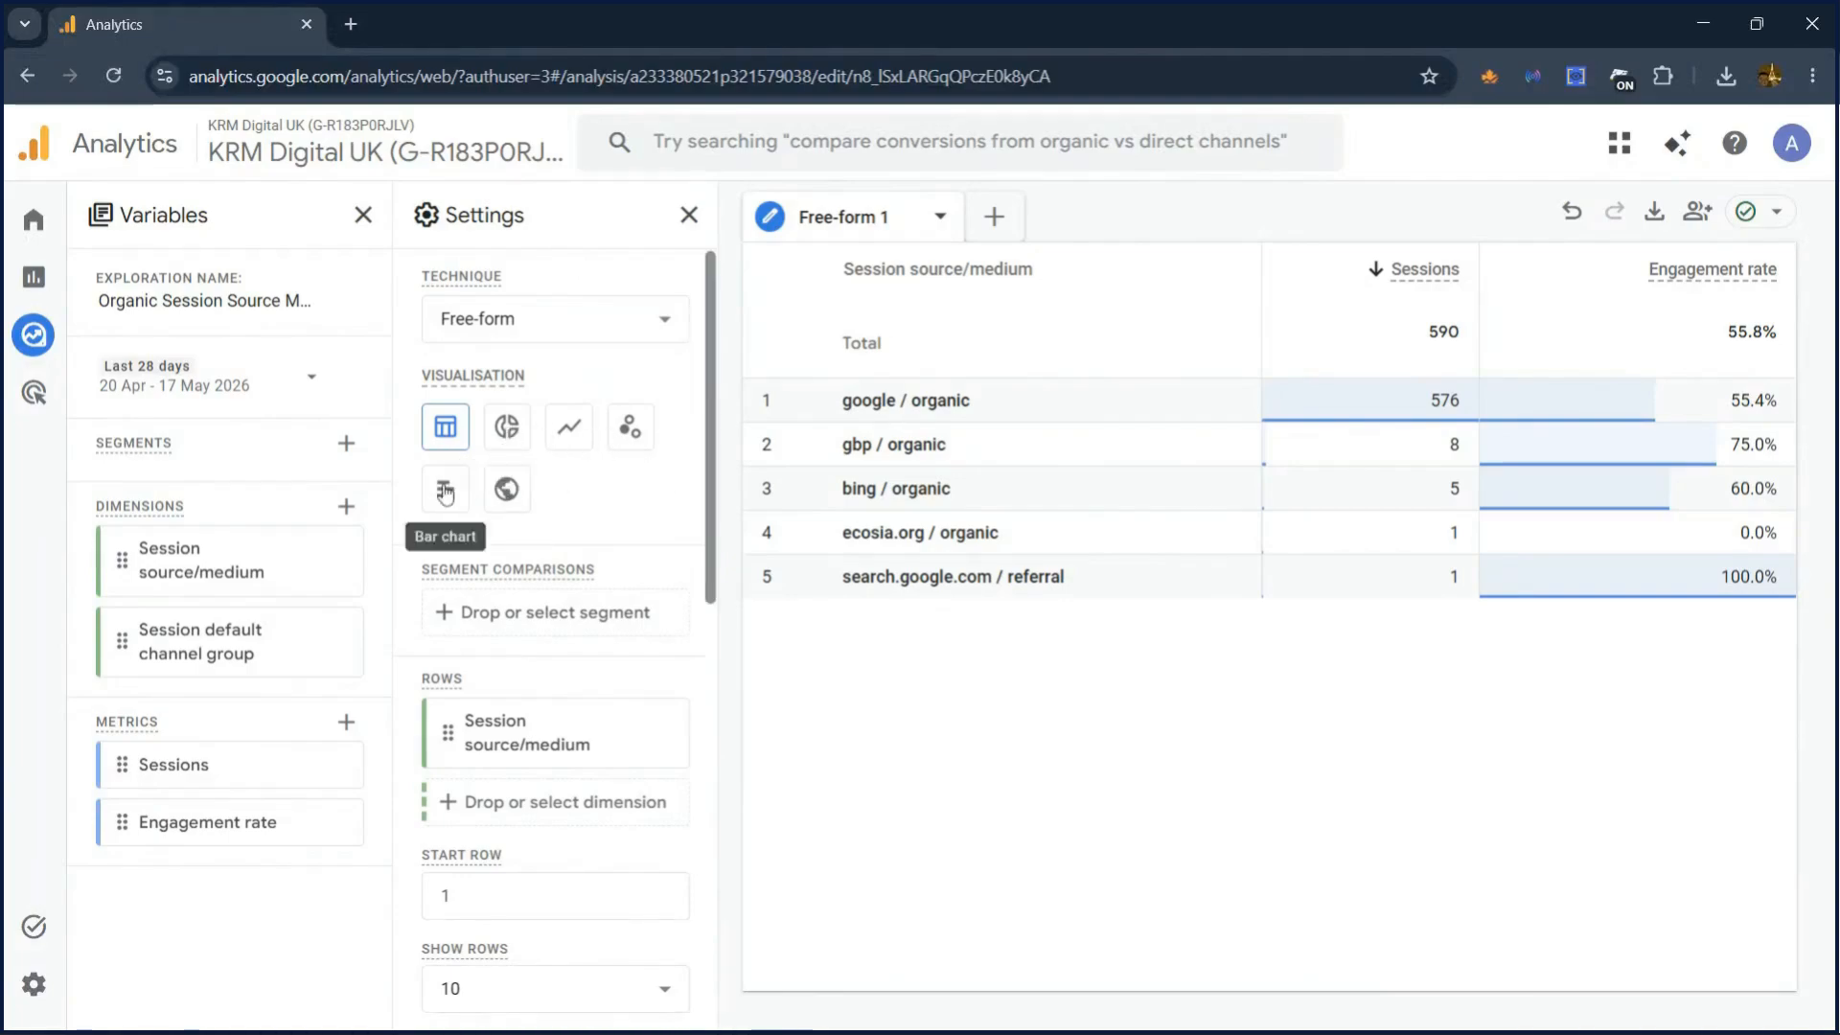
# Try other visualisations for the exploration, including the bar chart, and settle on the line chart.
pyautogui.click(488, 556)
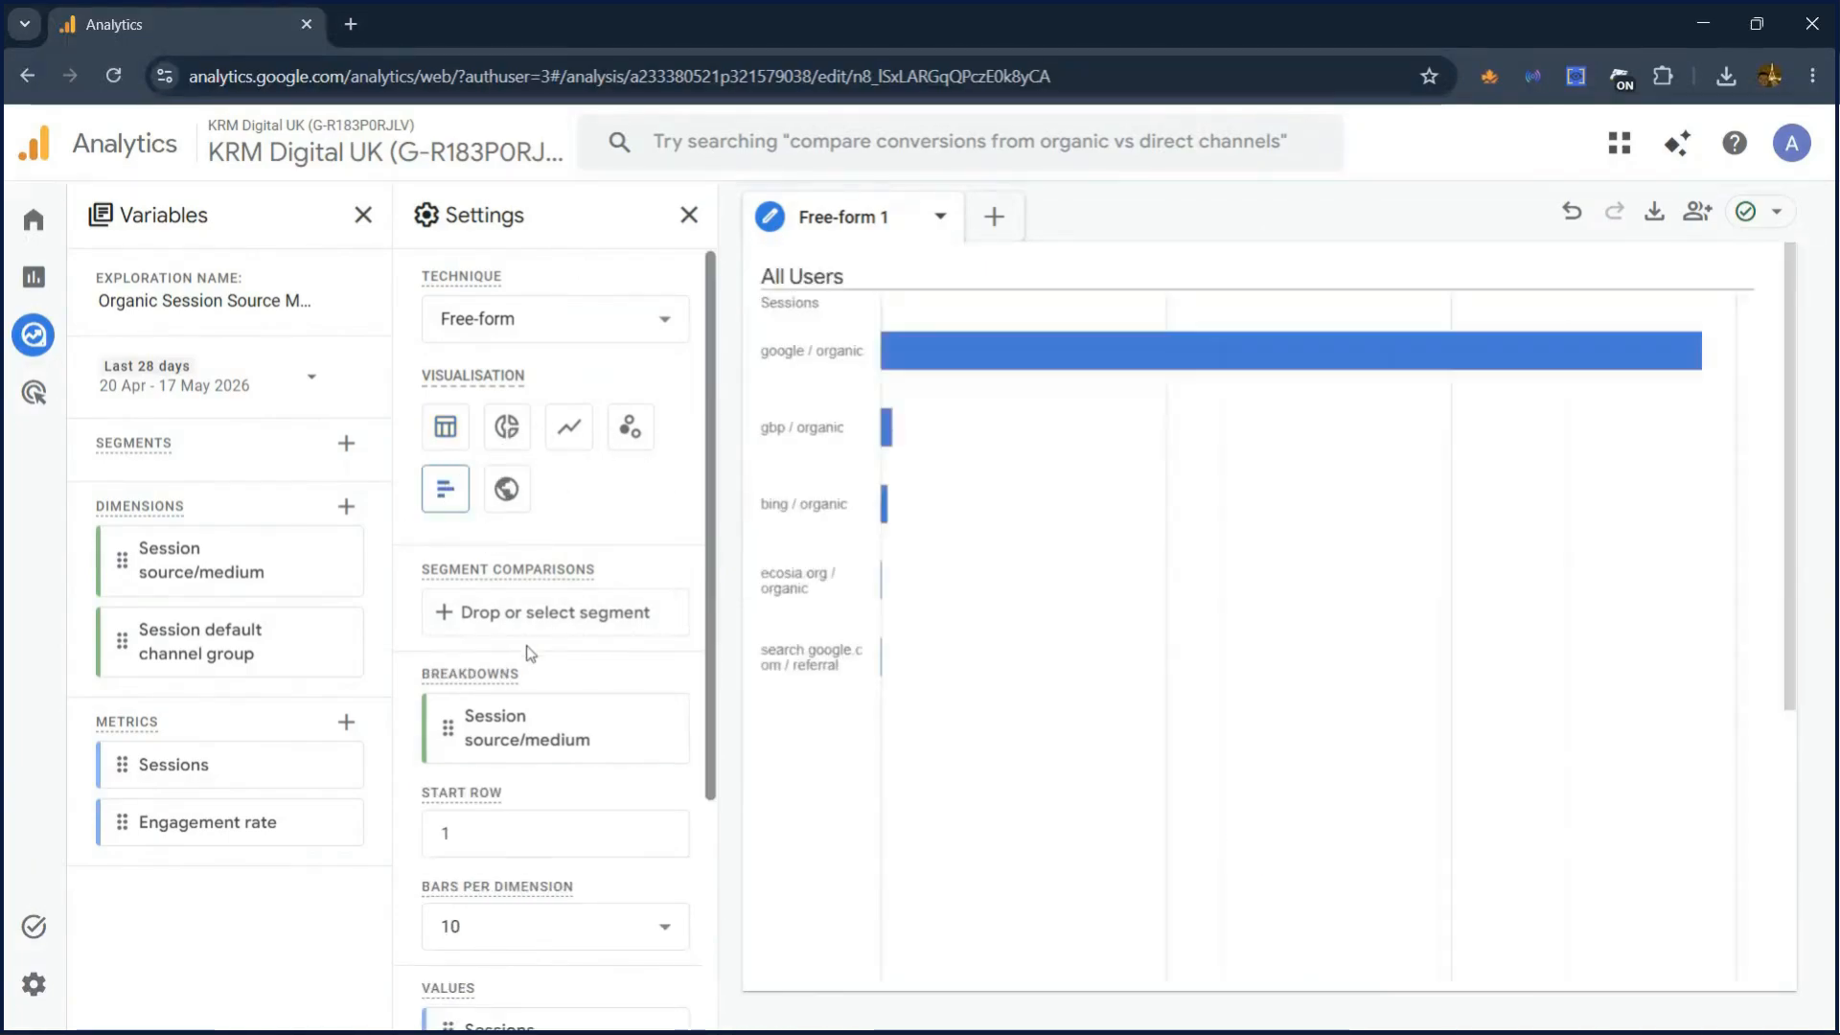
pyautogui.click(502, 429)
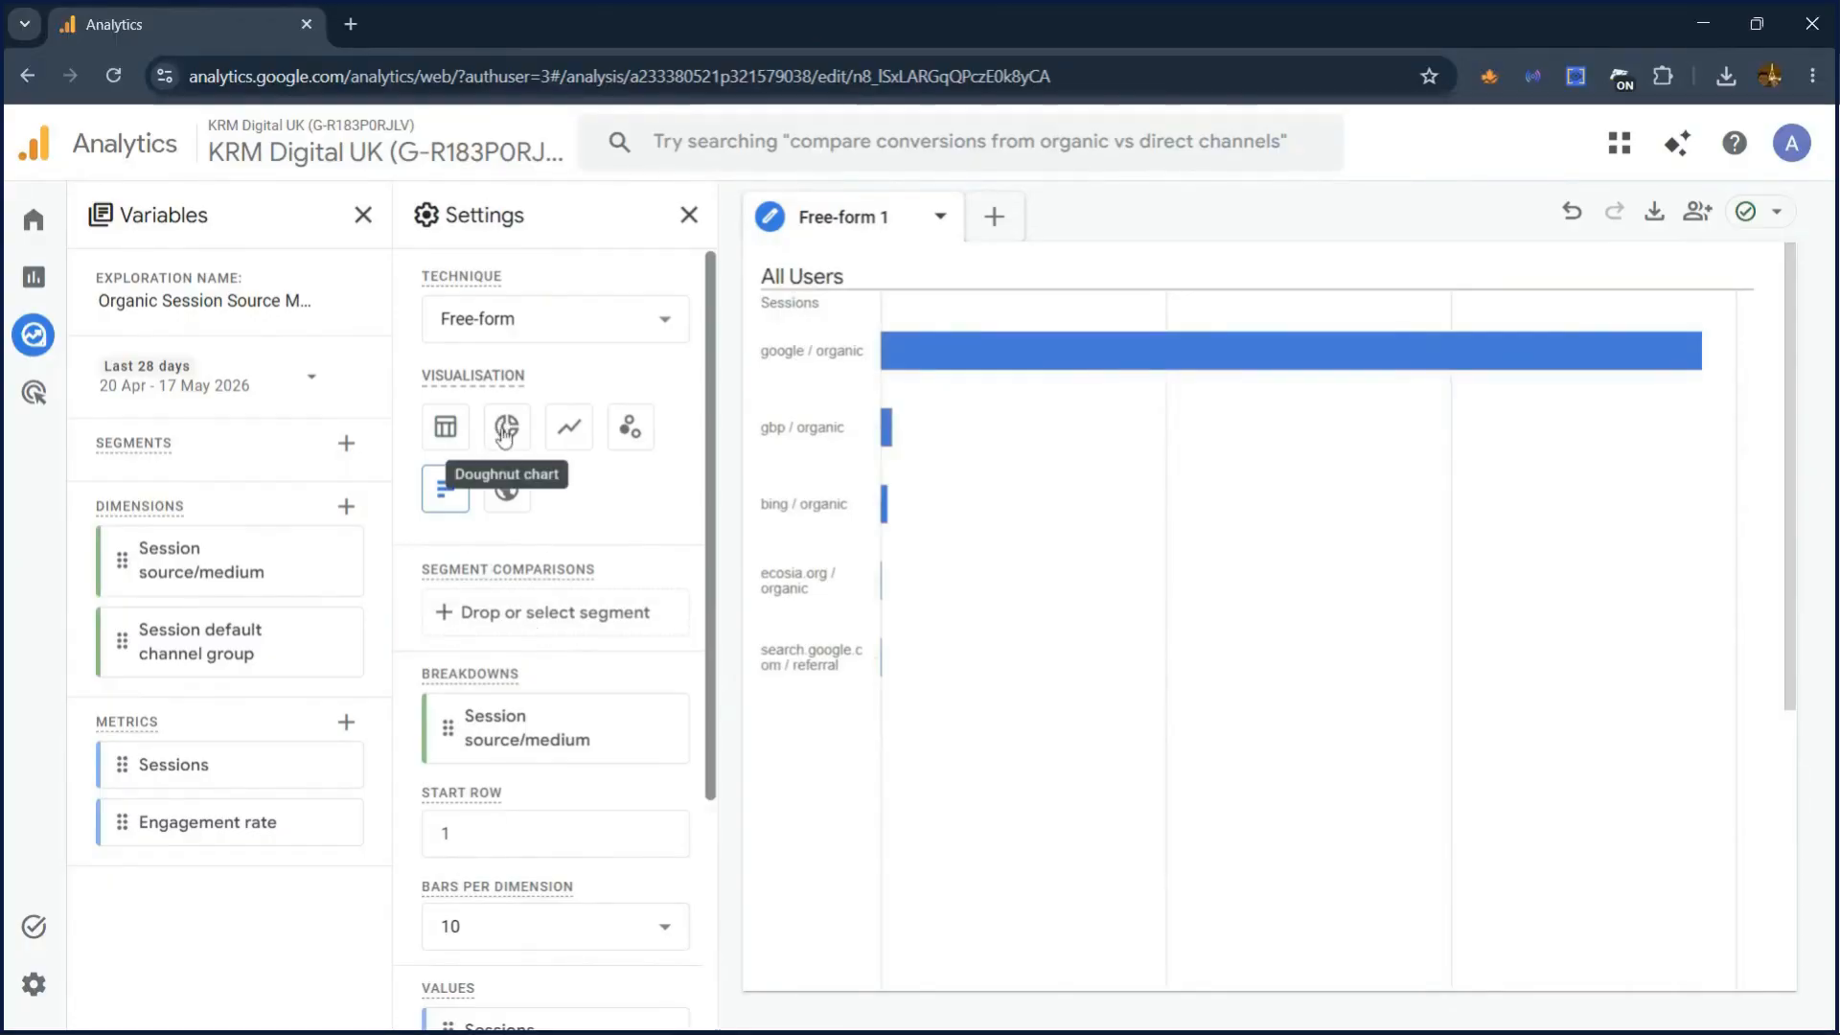
pyautogui.click(571, 440)
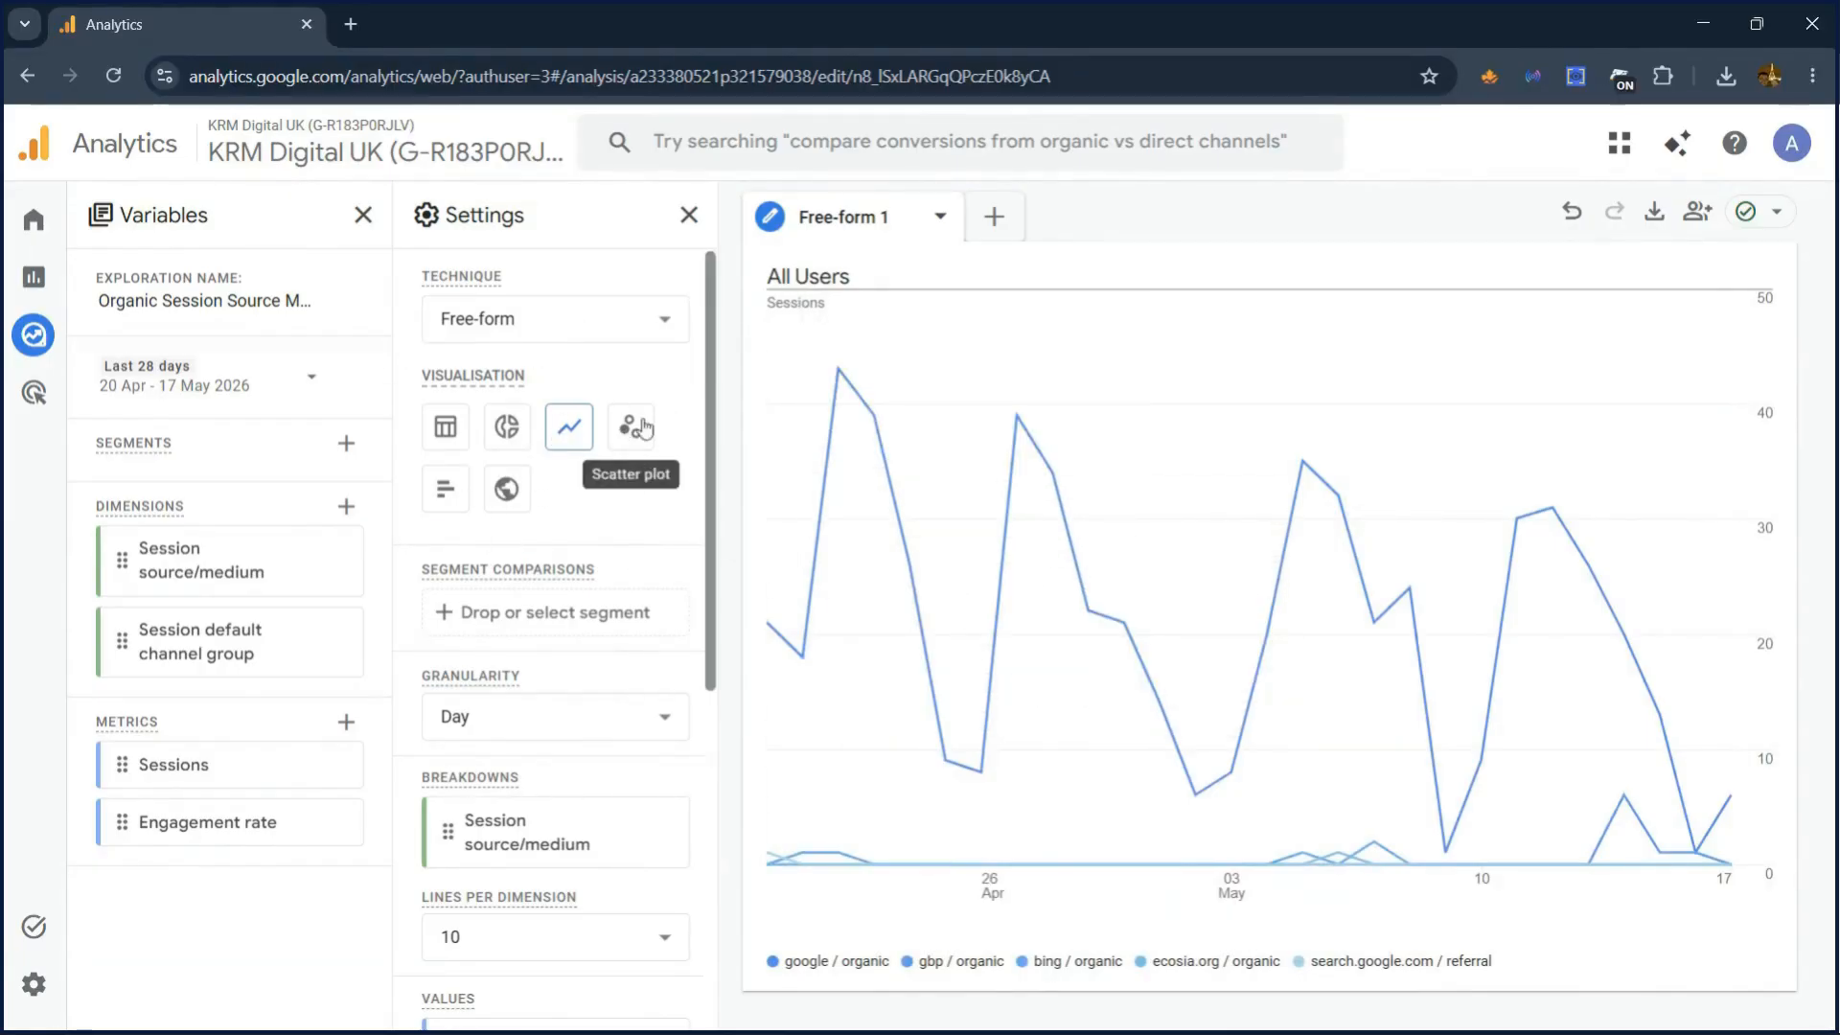
# Try Month as the line chart's granularity and settle on Week.
pyautogui.scroll(-5, 575, 618)
pyautogui.scroll(5, 573, 621)
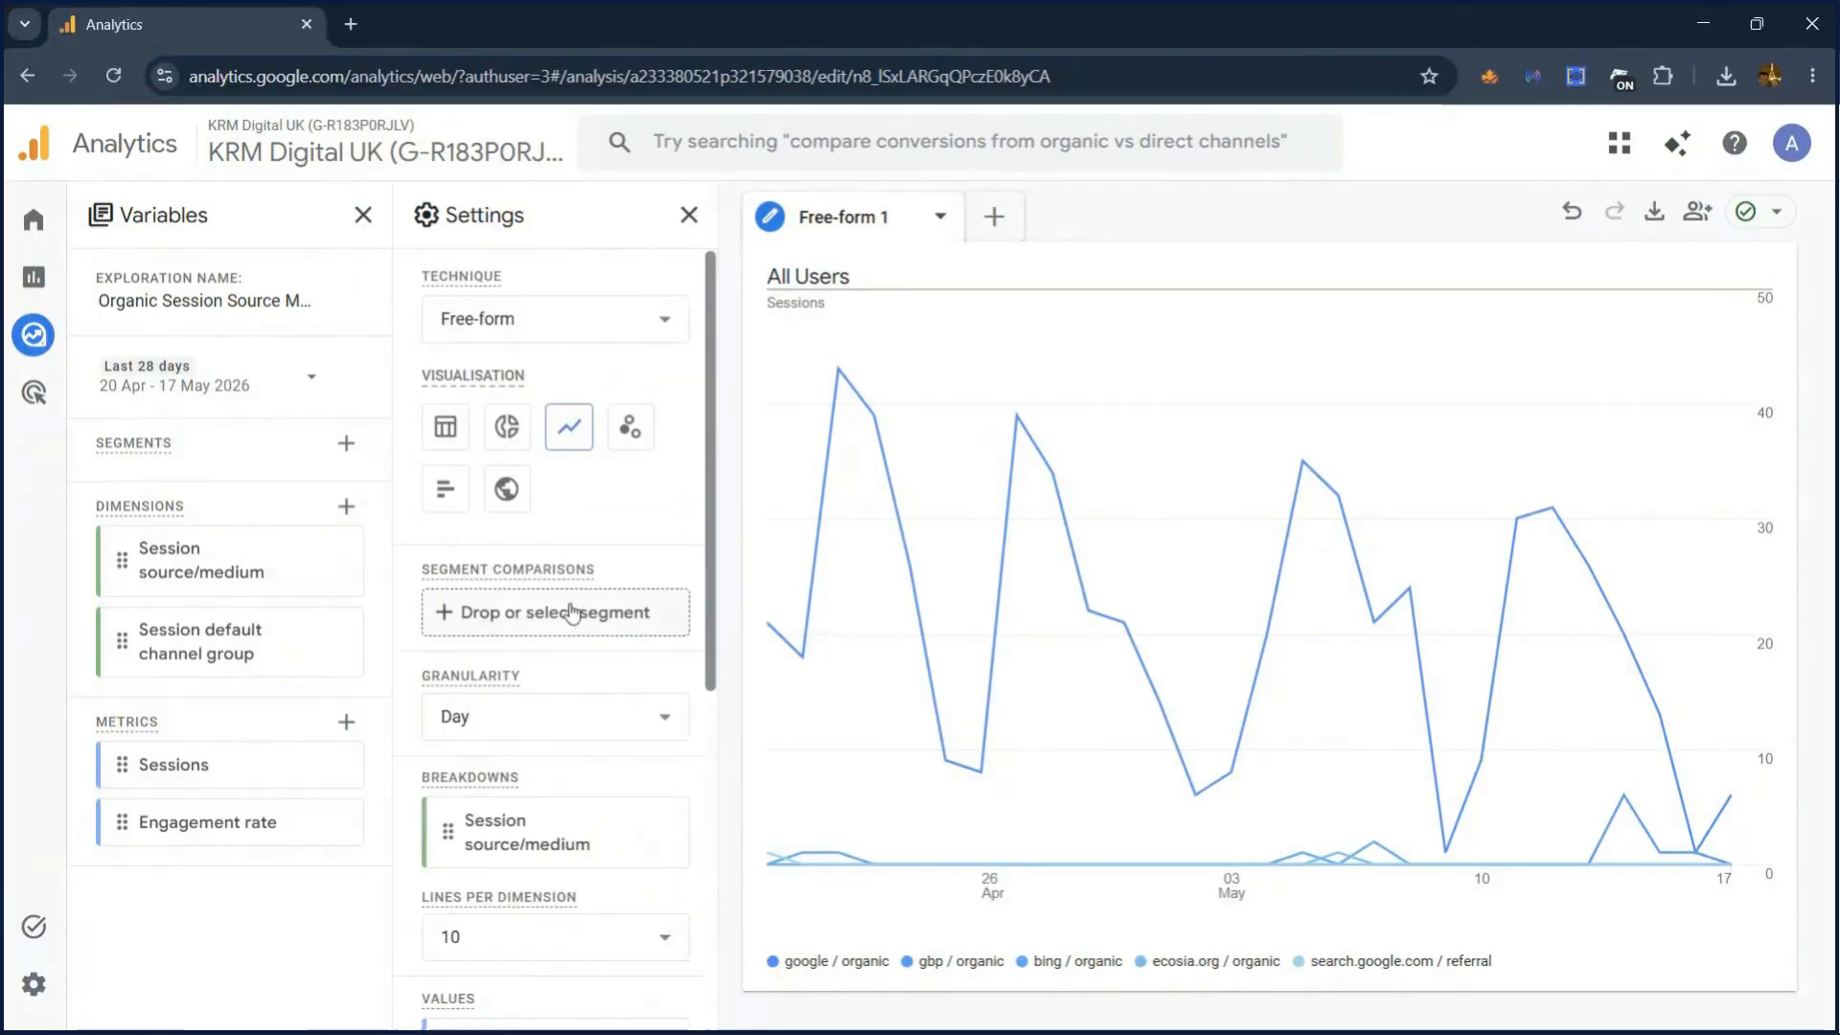
pyautogui.click(533, 721)
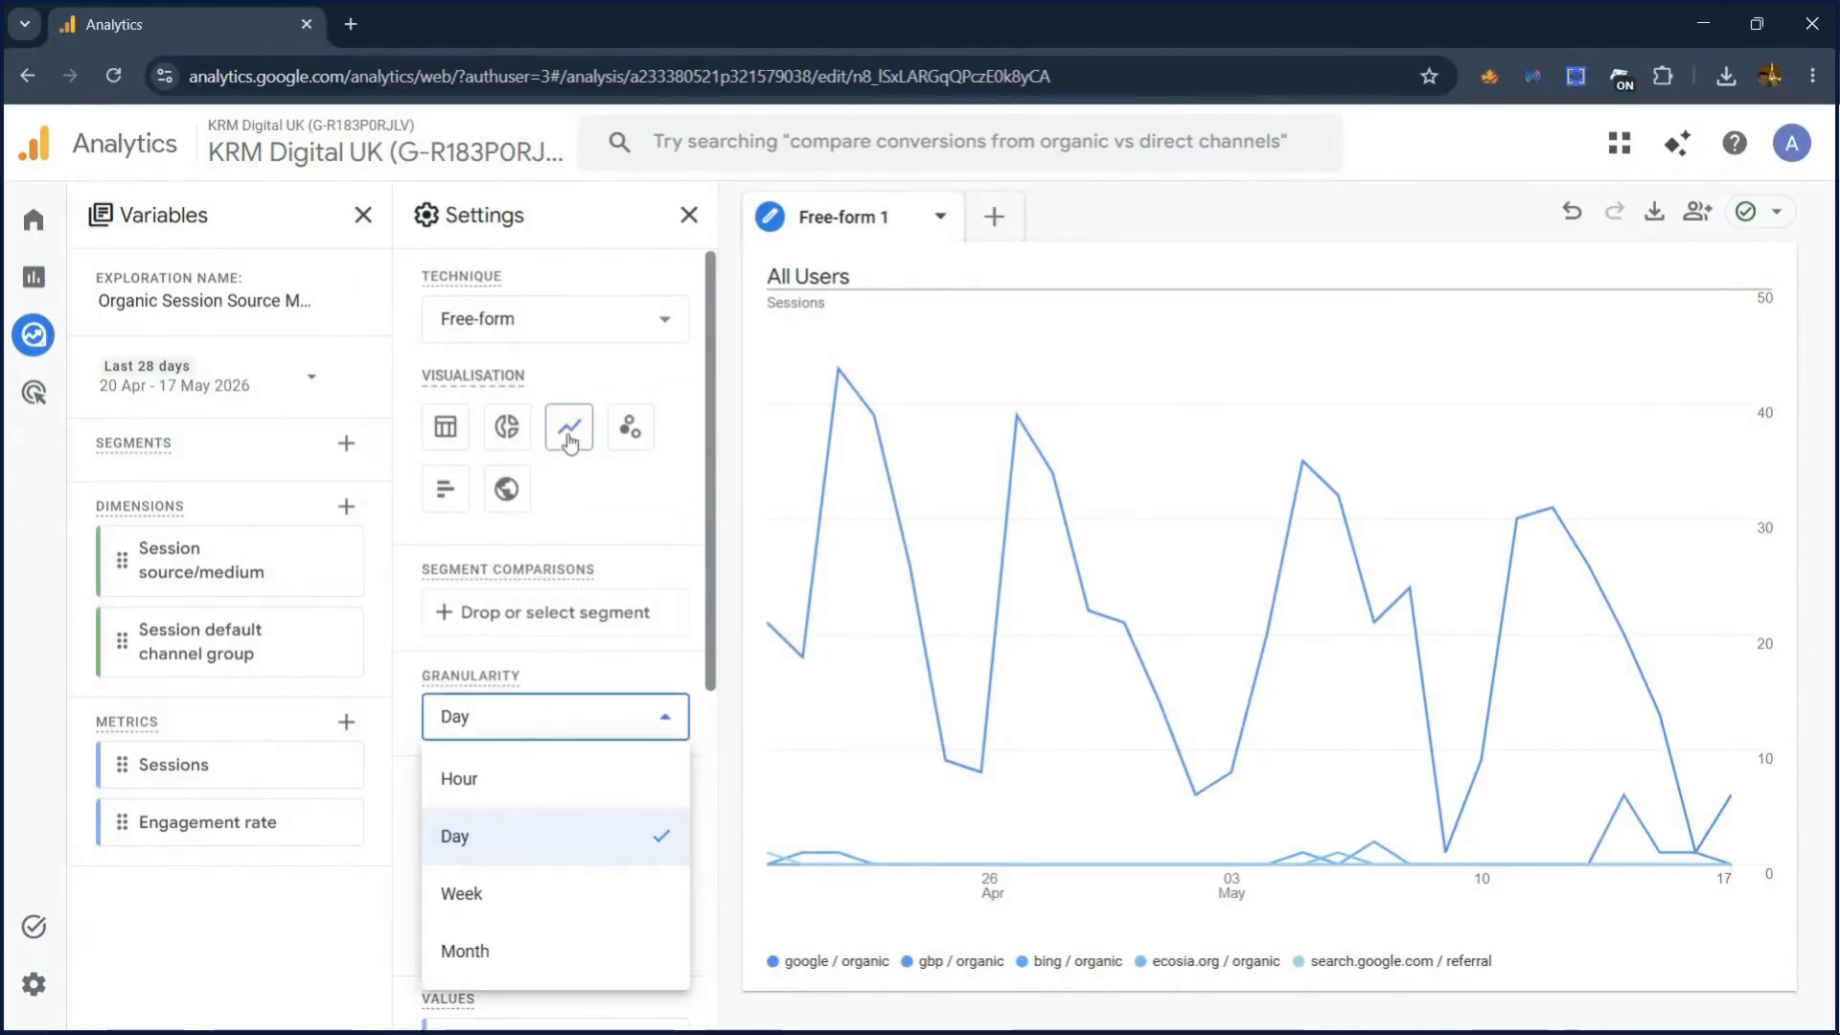
pyautogui.click(512, 949)
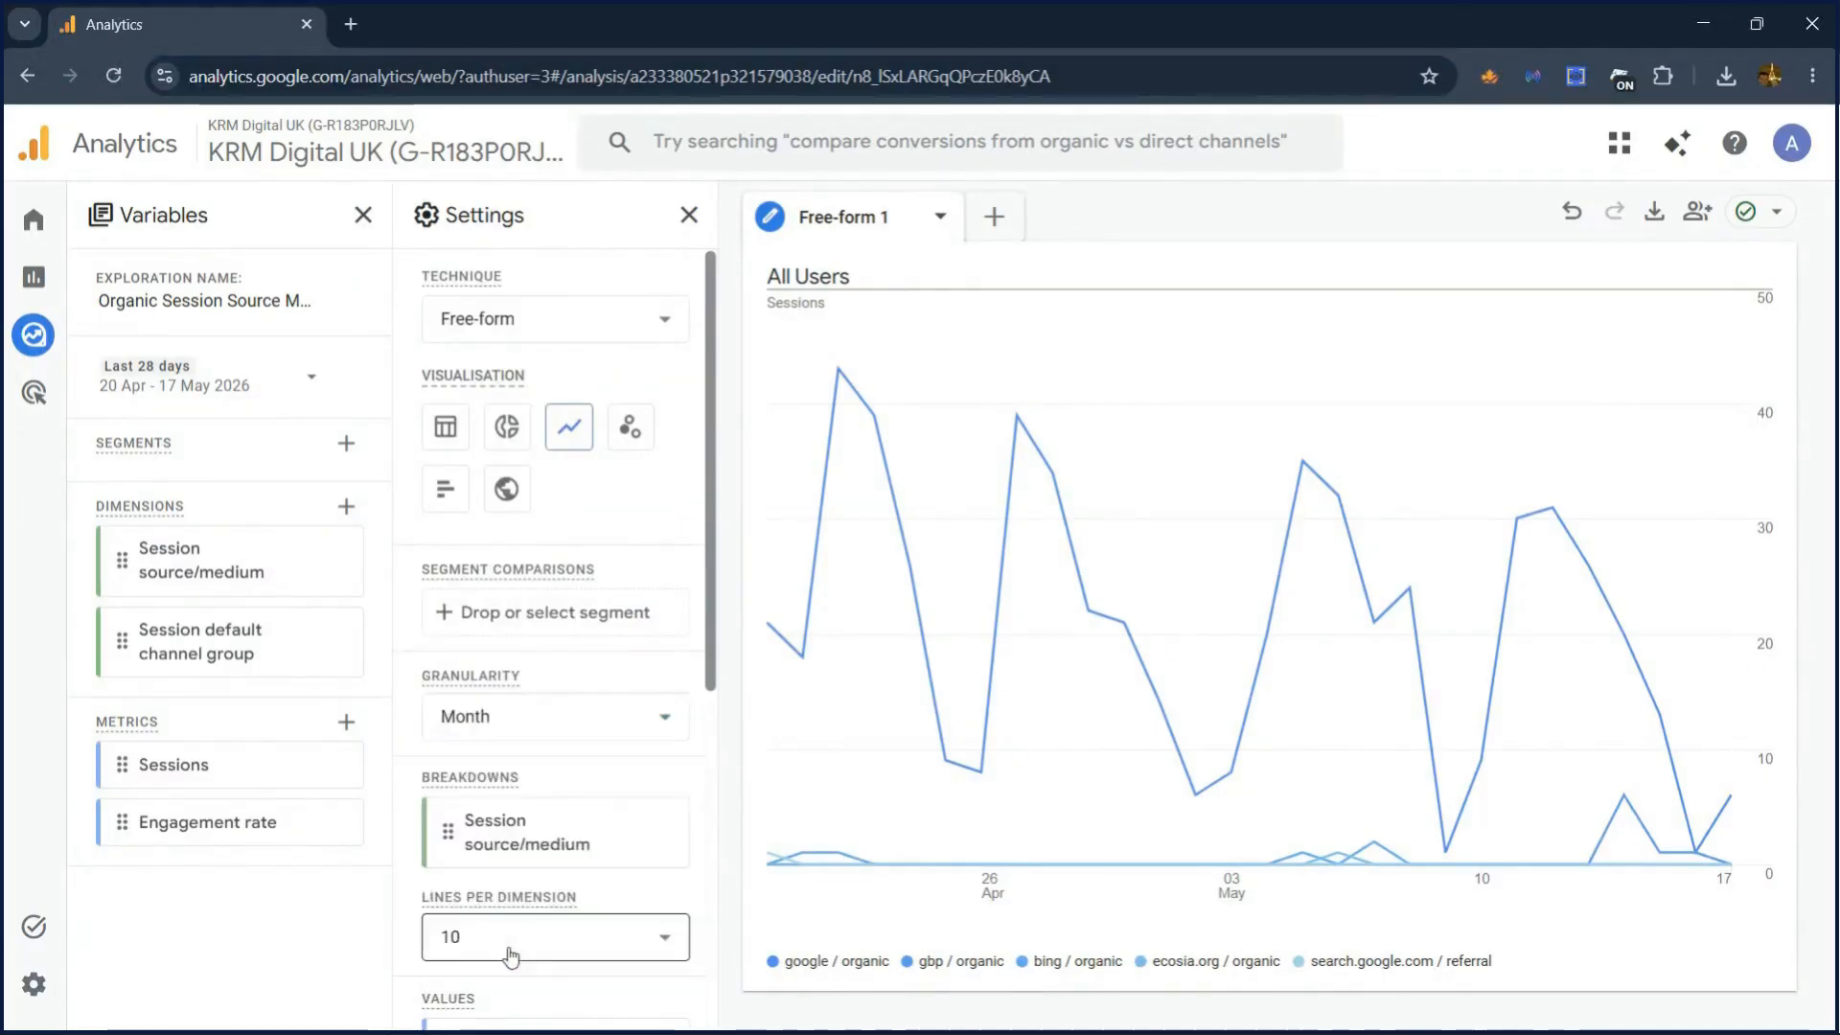
pyautogui.click(509, 721)
pyautogui.click(481, 893)
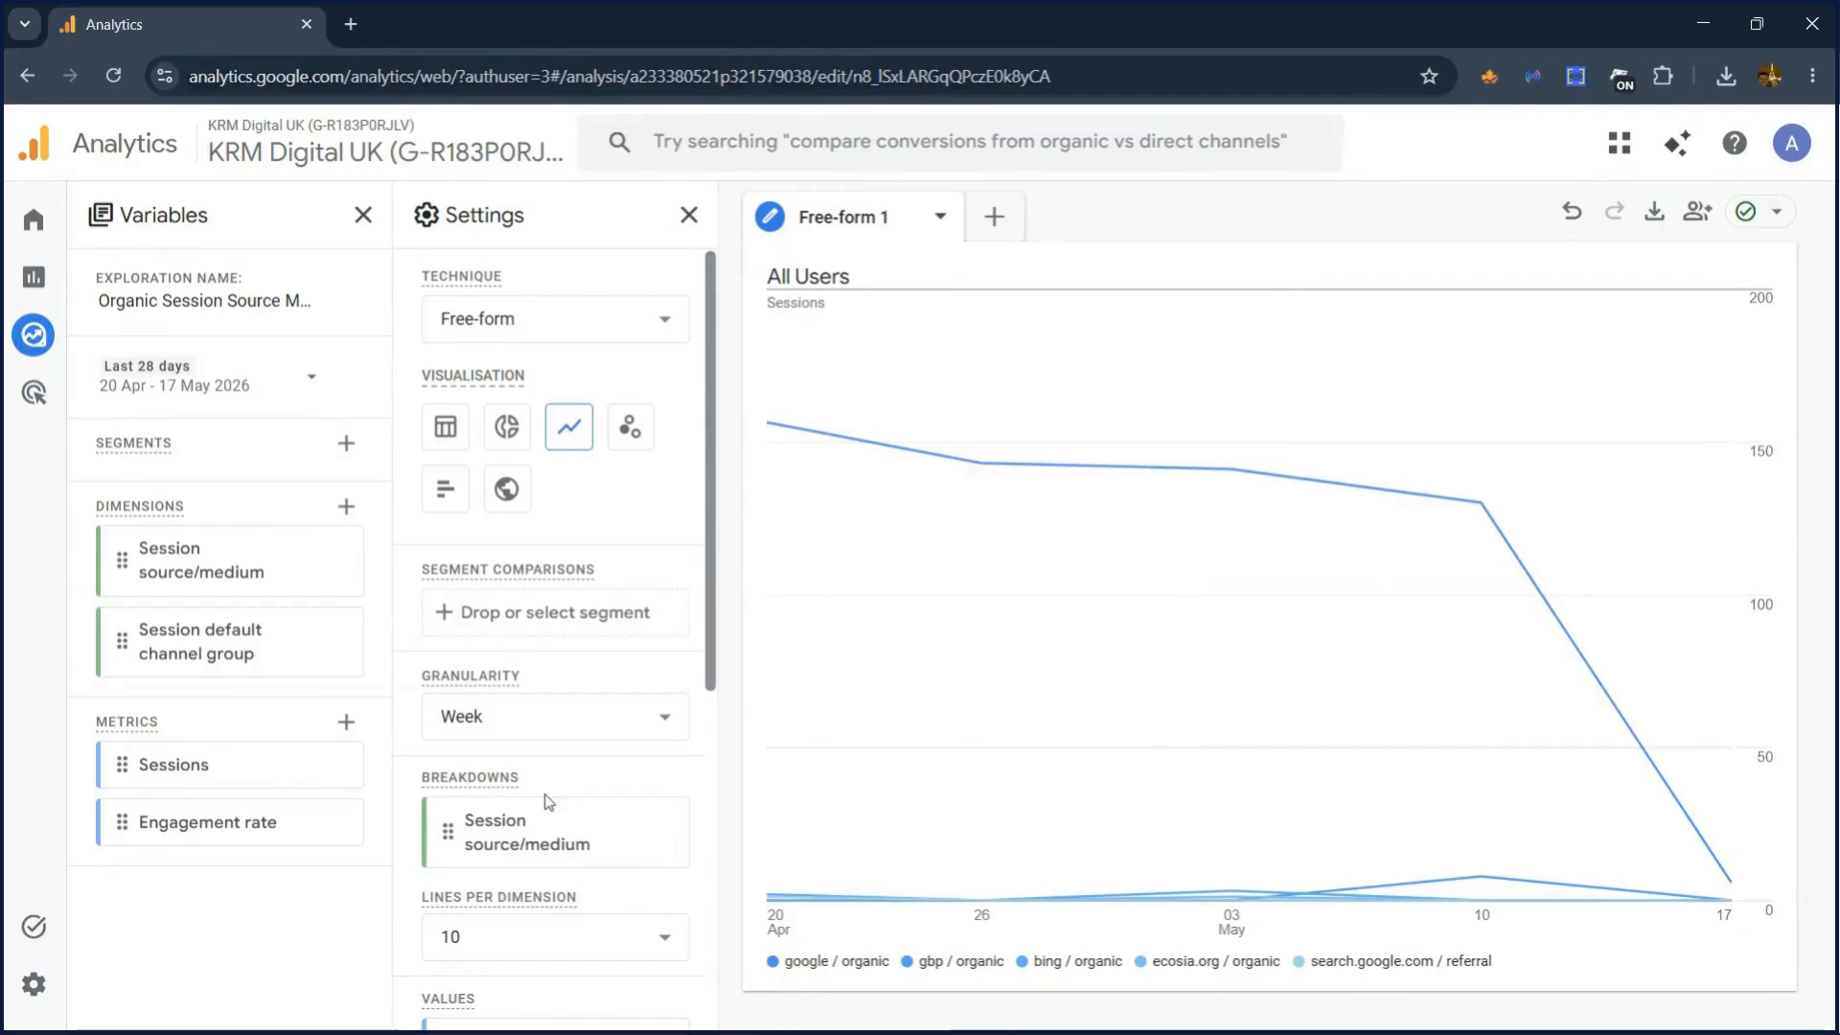
# Duplicate the Free-form 1 tab of the exploration.
pyautogui.click(942, 219)
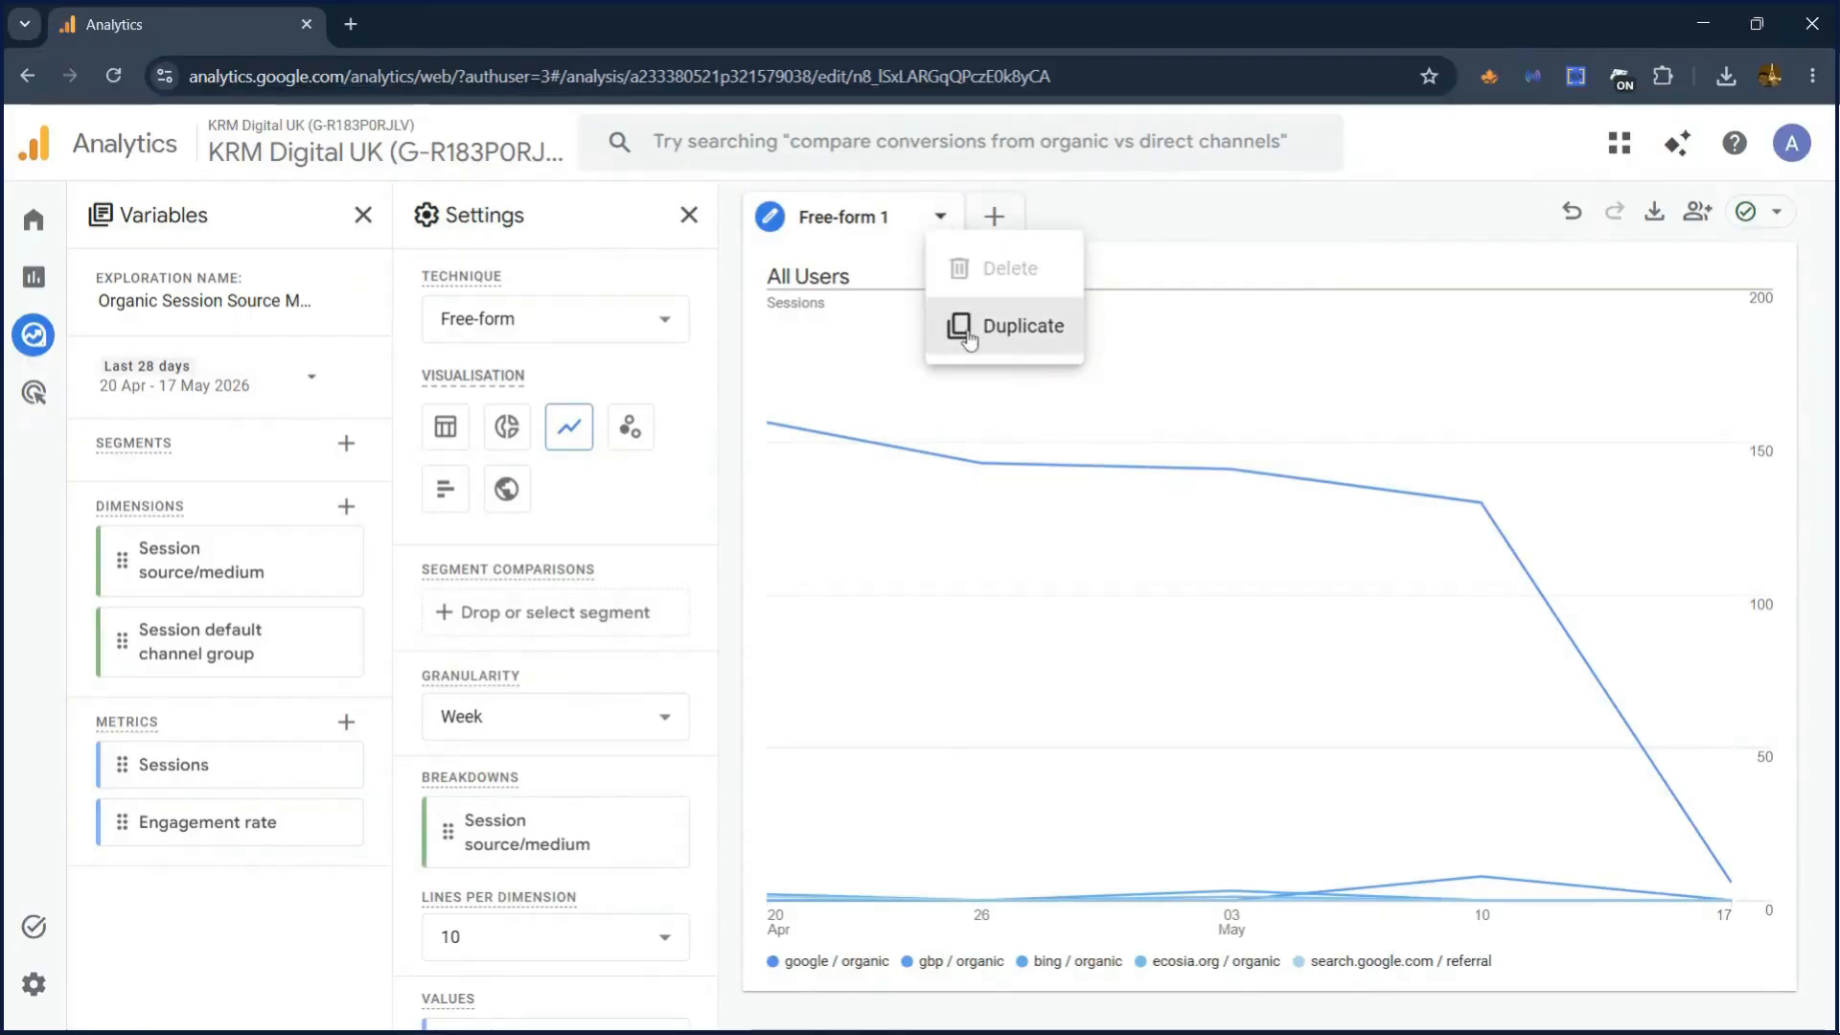
pyautogui.click(939, 219)
pyautogui.click(941, 220)
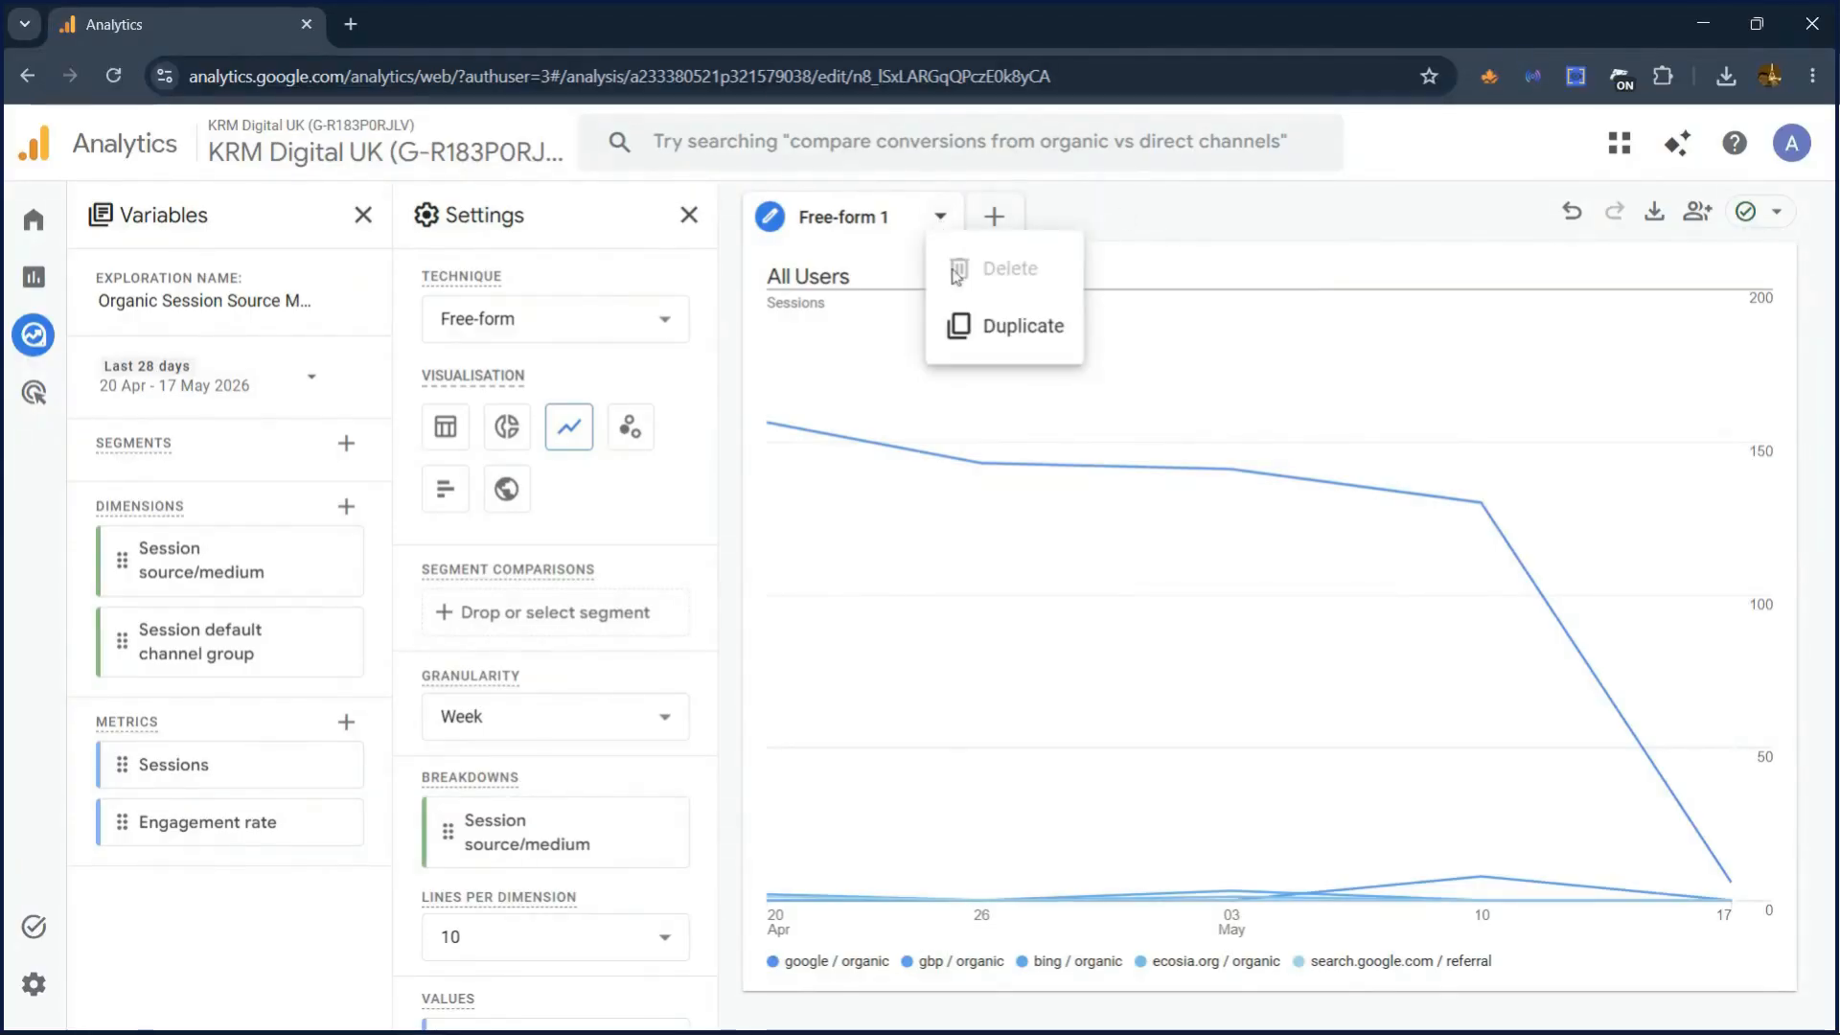
pyautogui.click(959, 343)
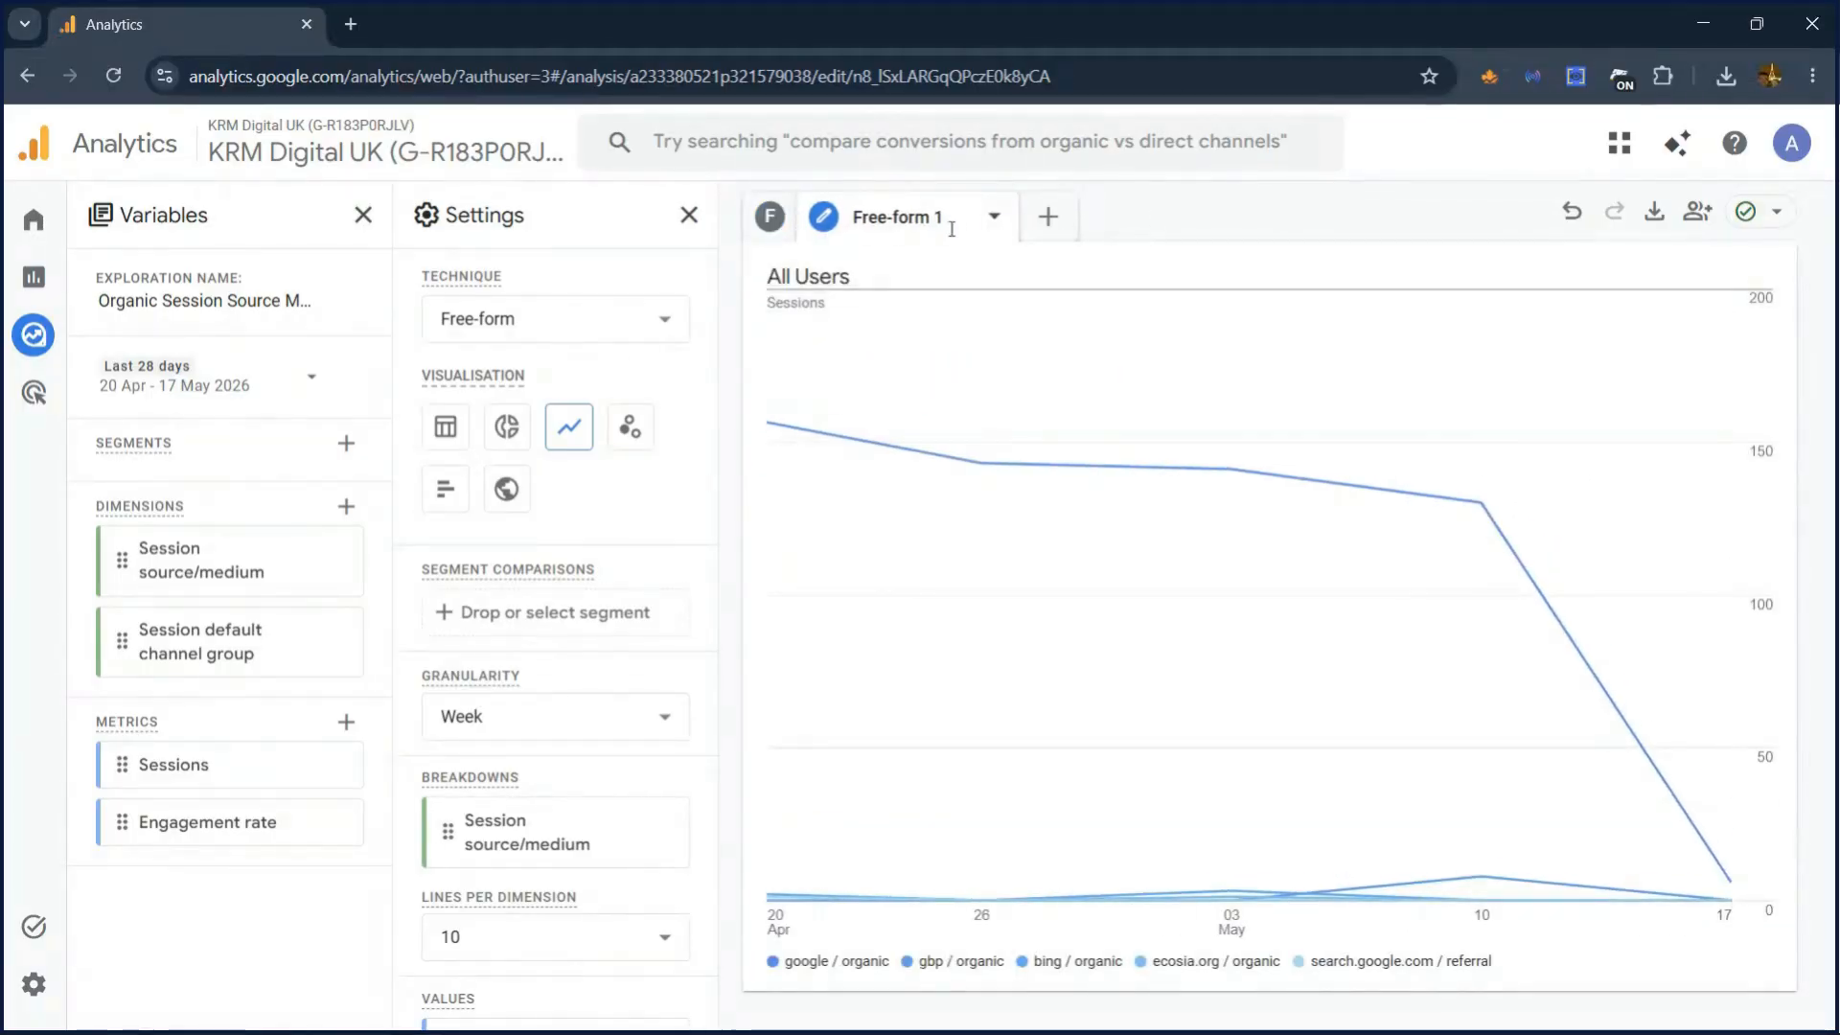
# Review the duplicated tab's settings and the exploration techniques offered for an additional tab.
pyautogui.scroll(-6, 613, 641)
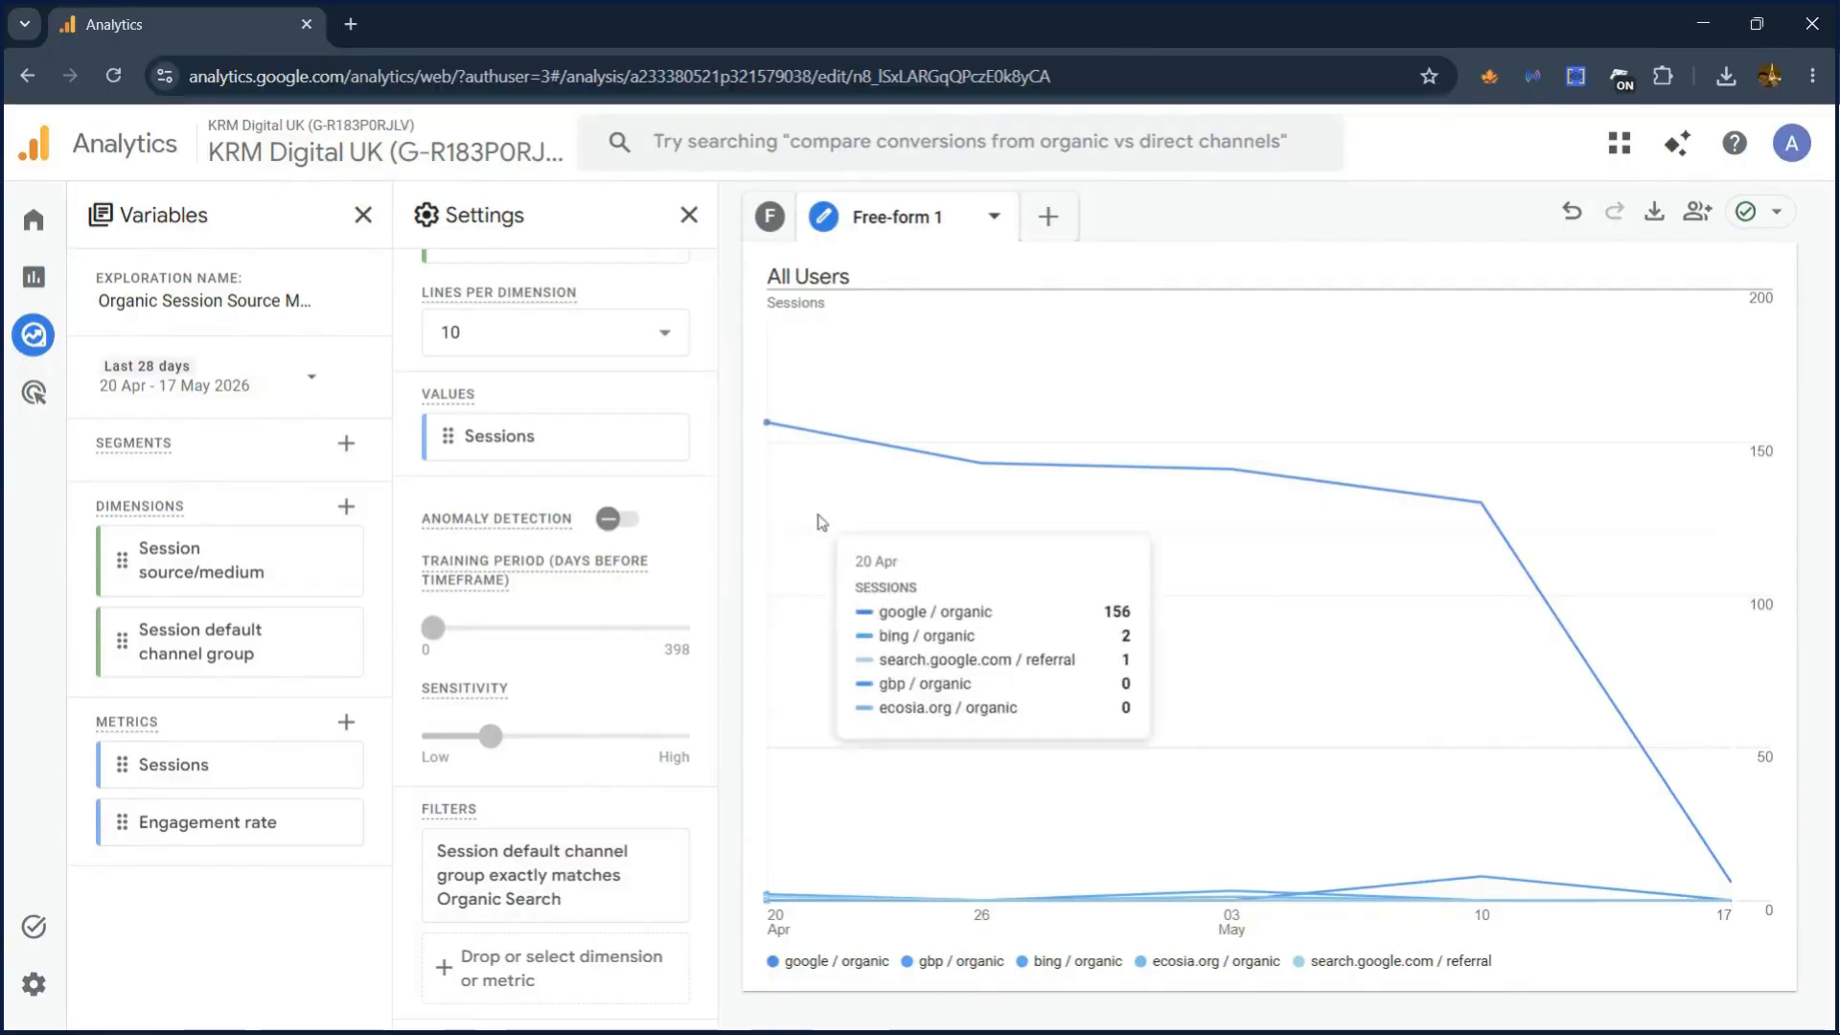
pyautogui.click(1047, 217)
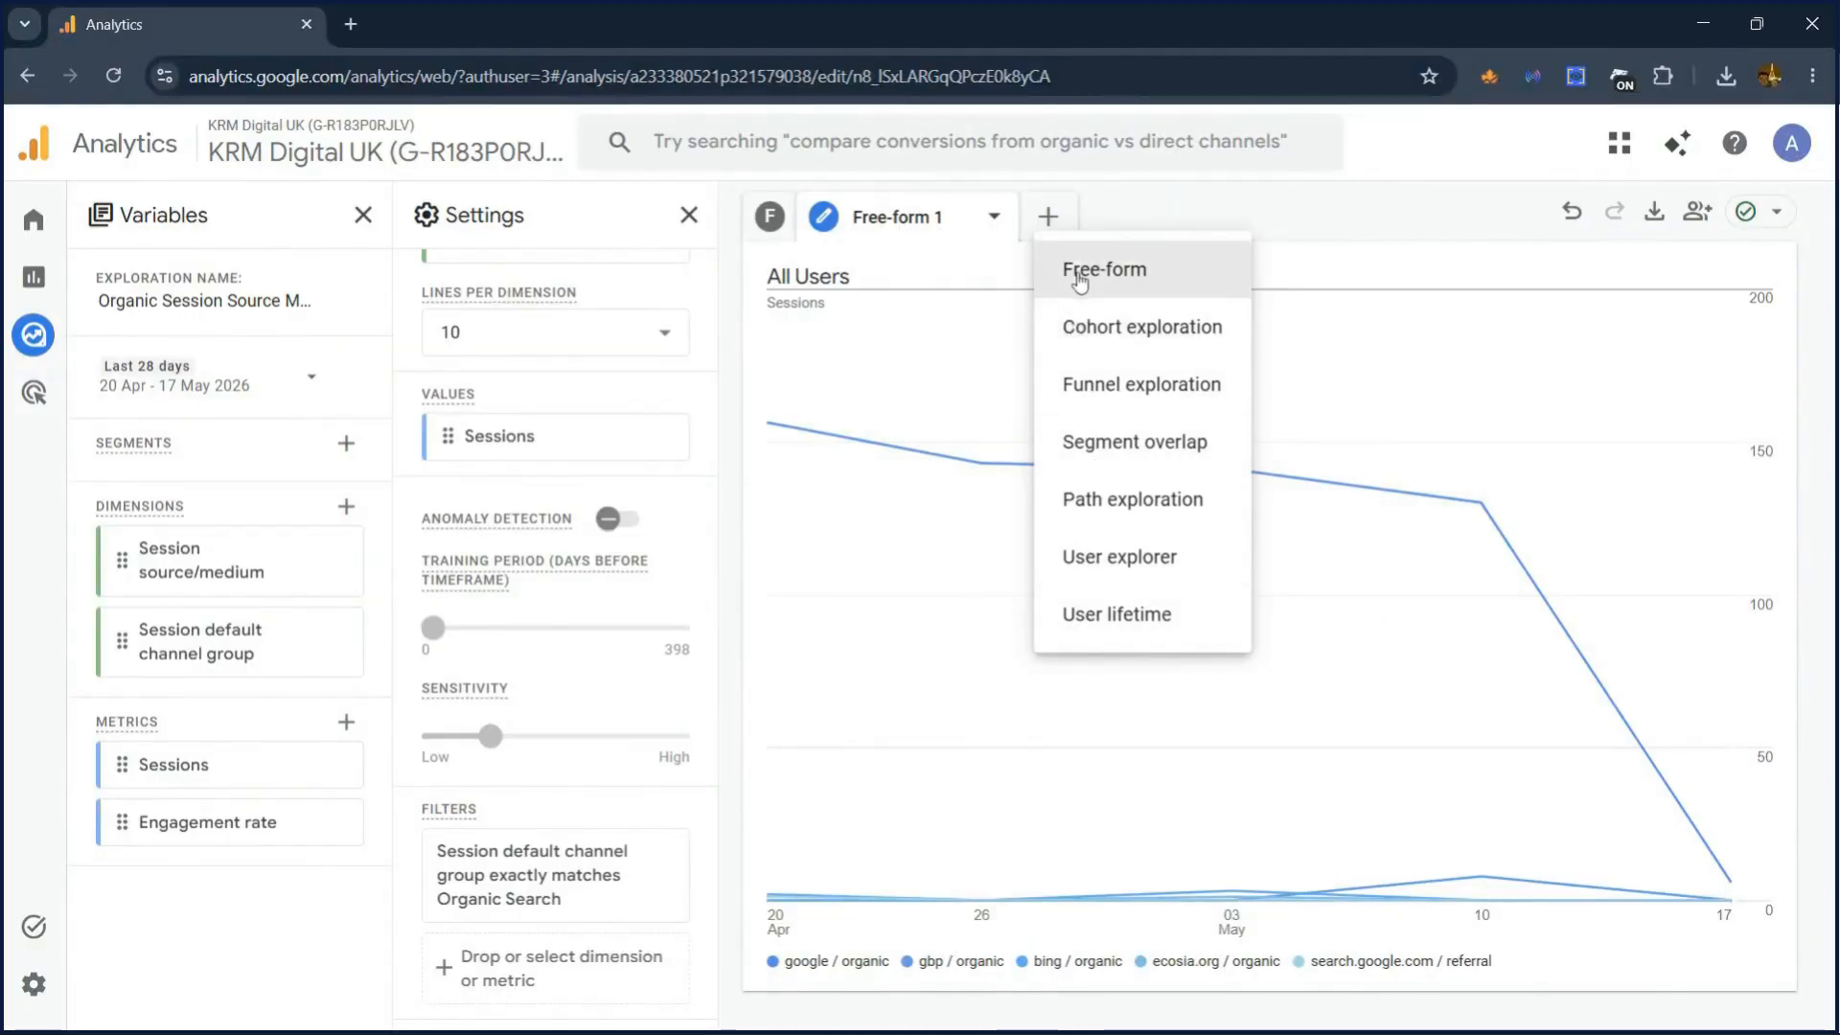
pyautogui.click(1184, 219)
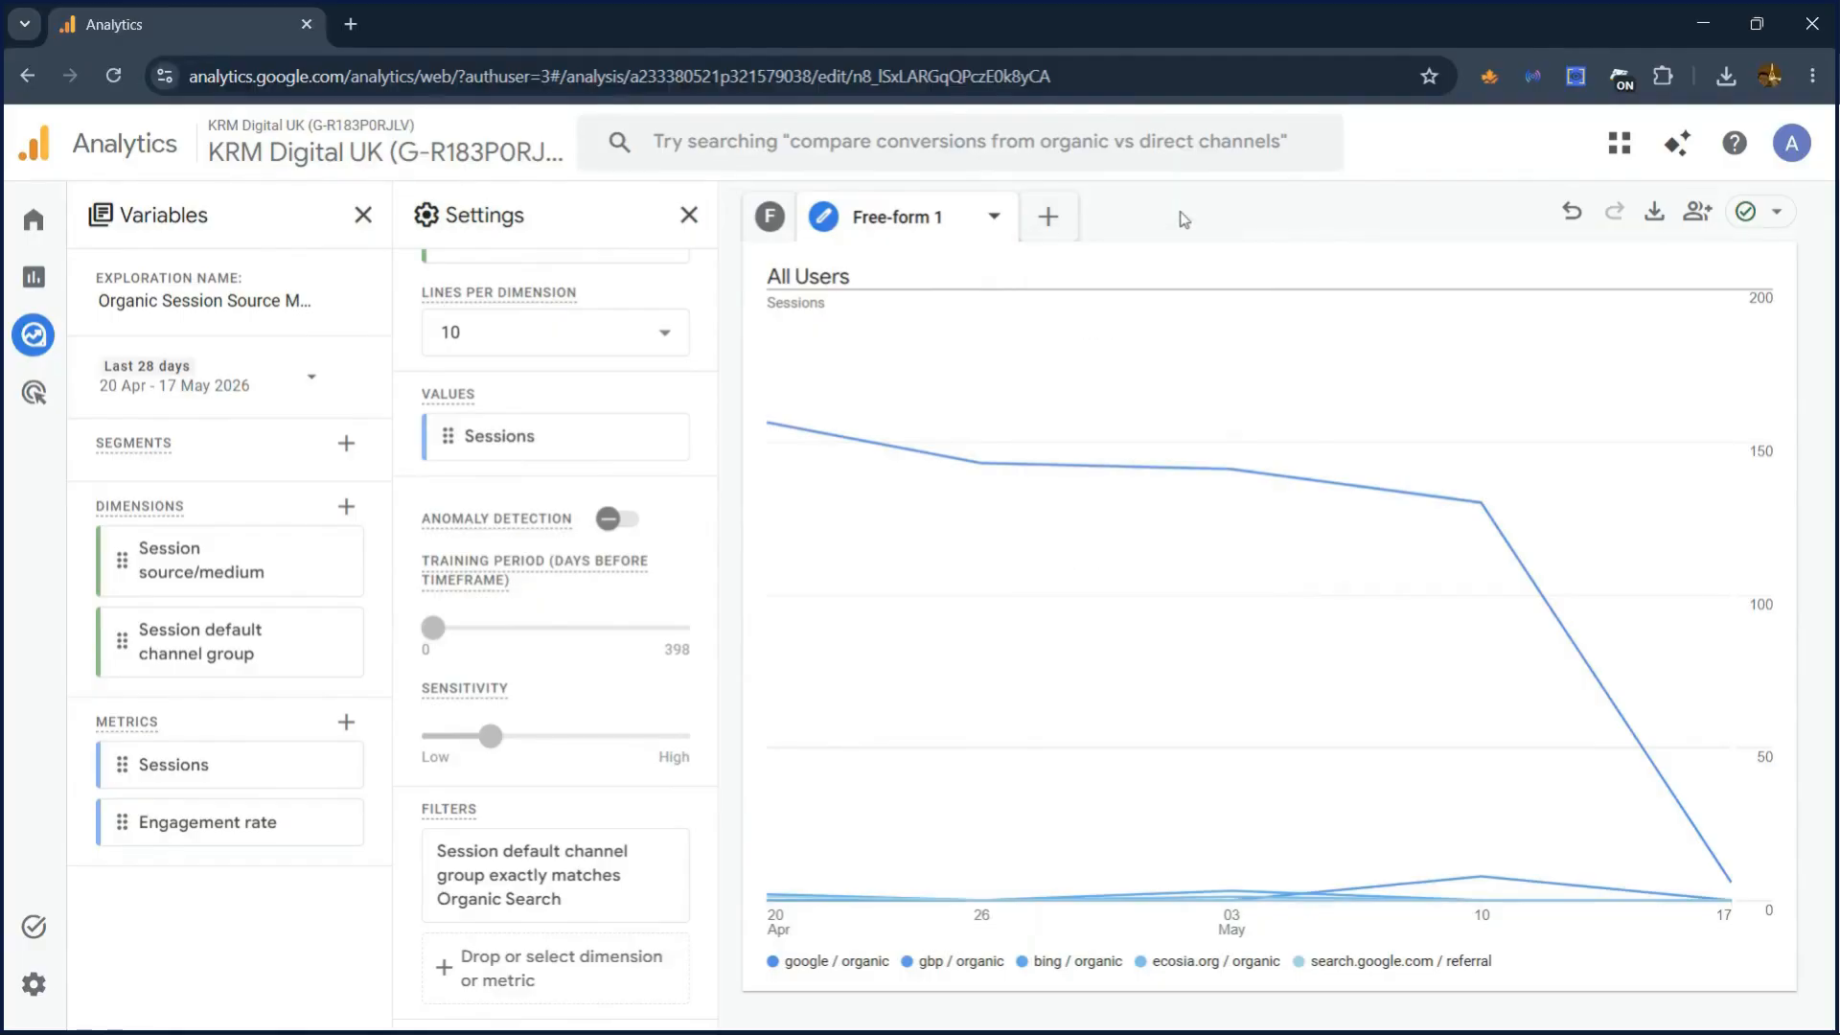
# Review the export formats and the sharing option for the exploration, and dismiss the sharing dialog.
pyautogui.click(1654, 212)
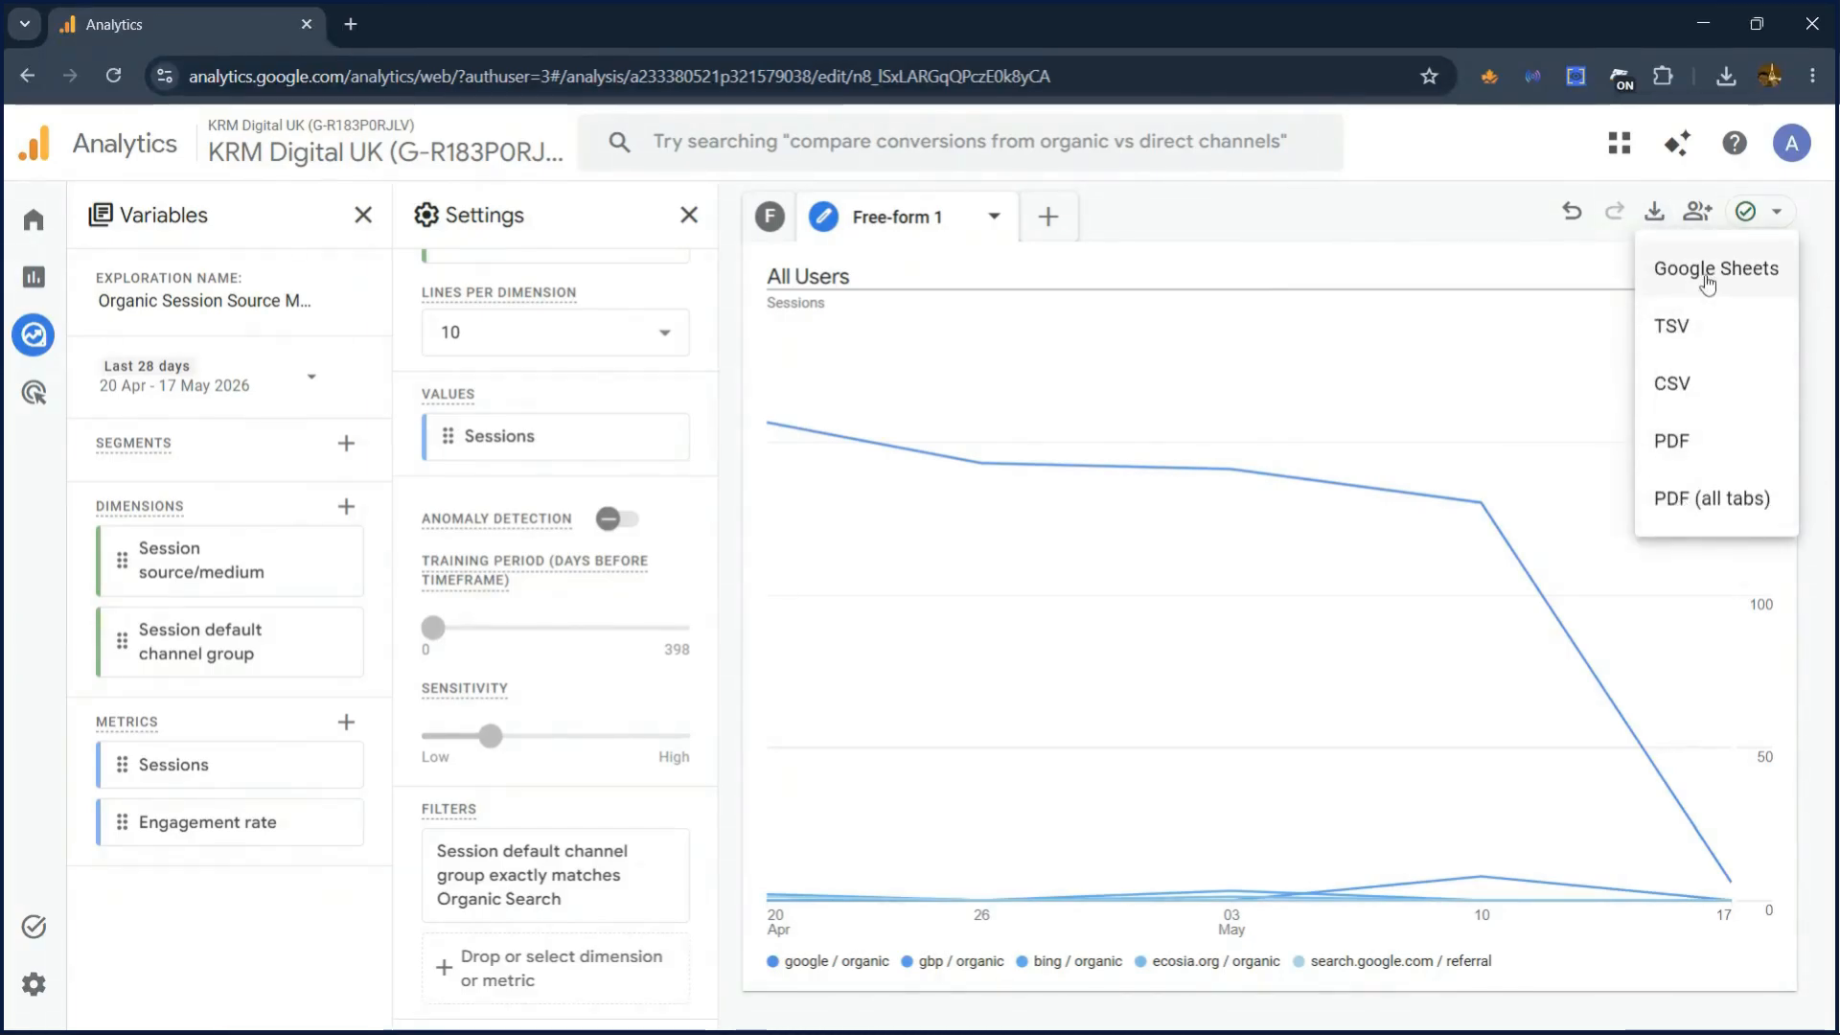
pyautogui.click(1696, 211)
pyautogui.click(1697, 213)
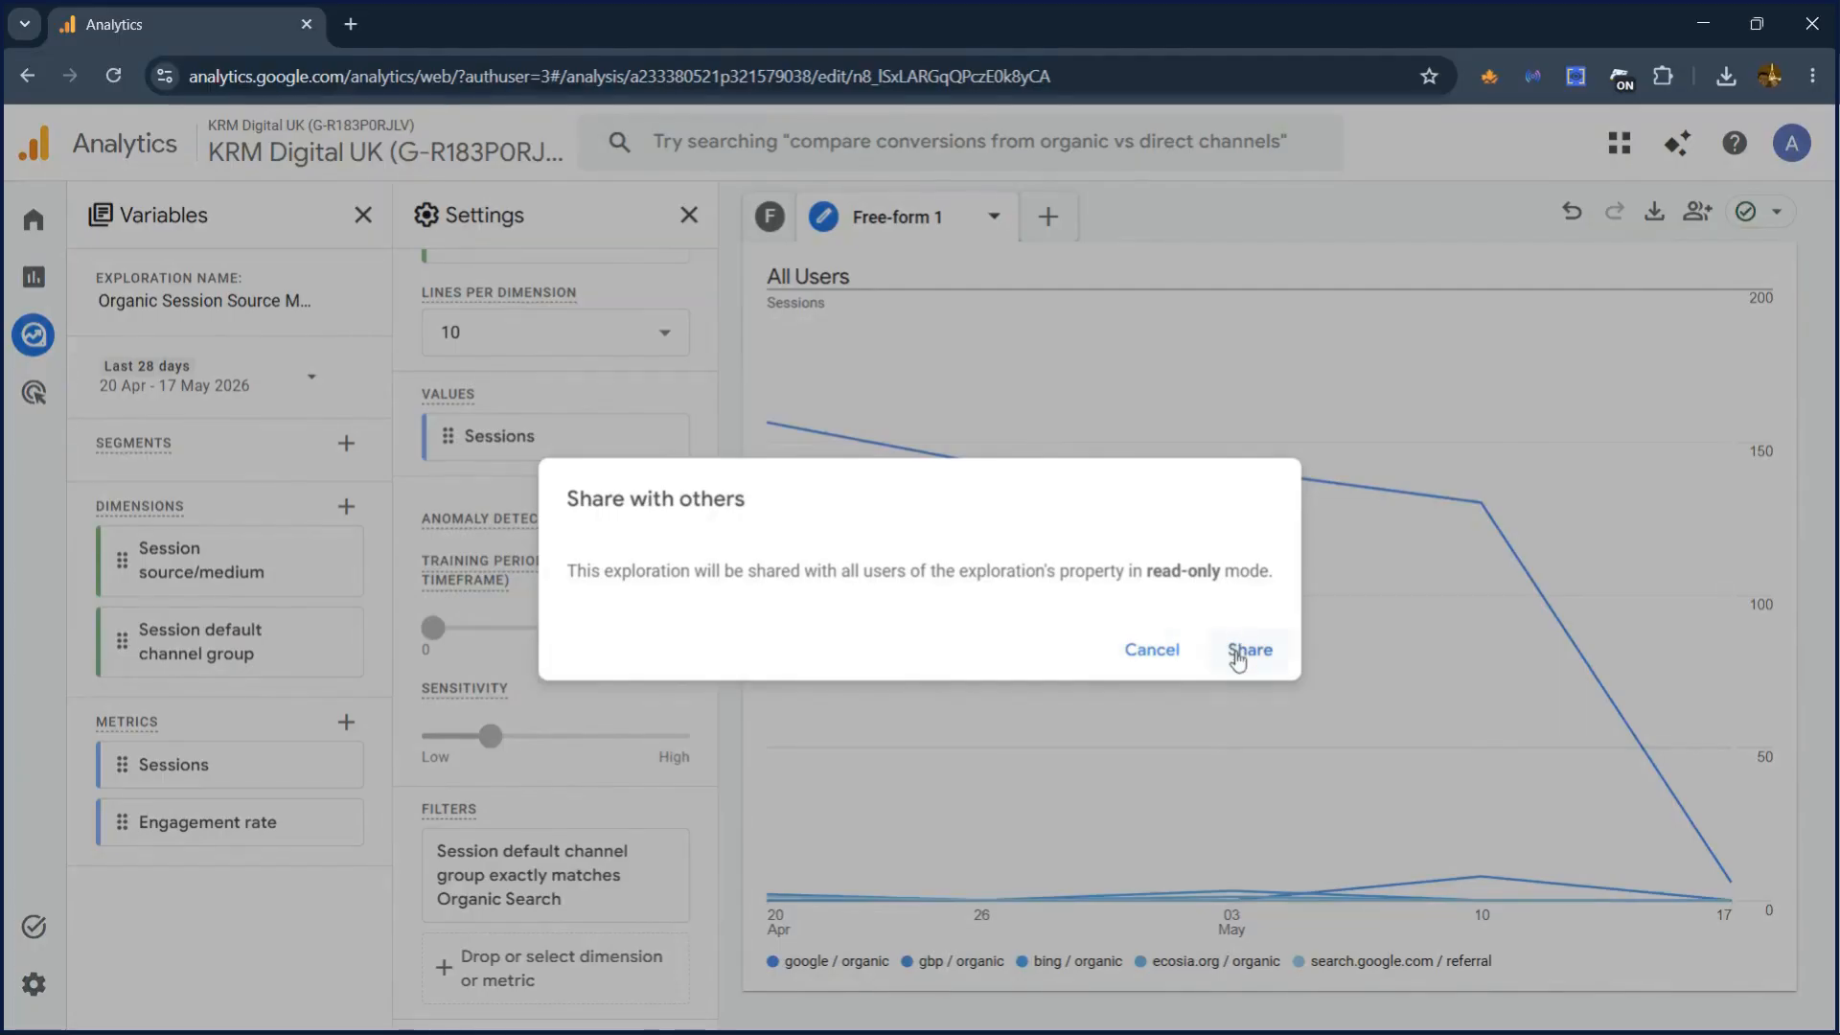
pyautogui.click(1140, 345)
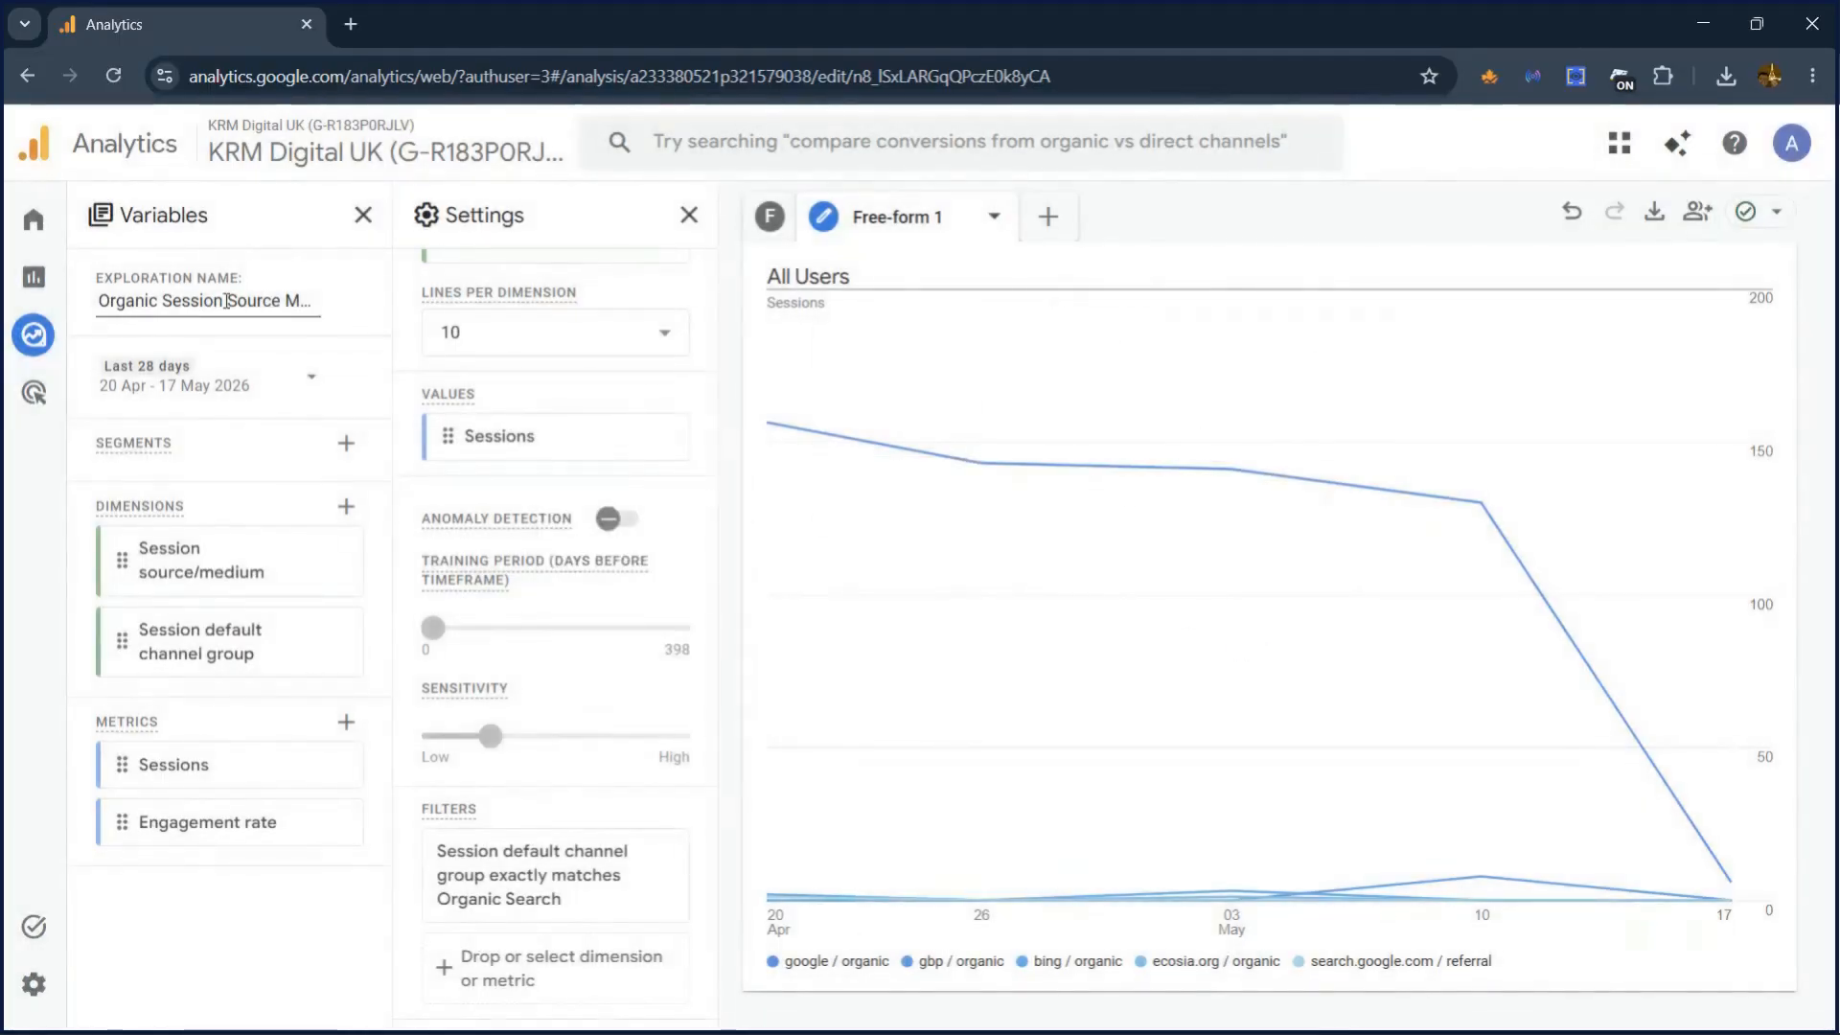
# Check the exploration's date range selector and close it.
pyautogui.click(191, 393)
pyautogui.click(1142, 225)
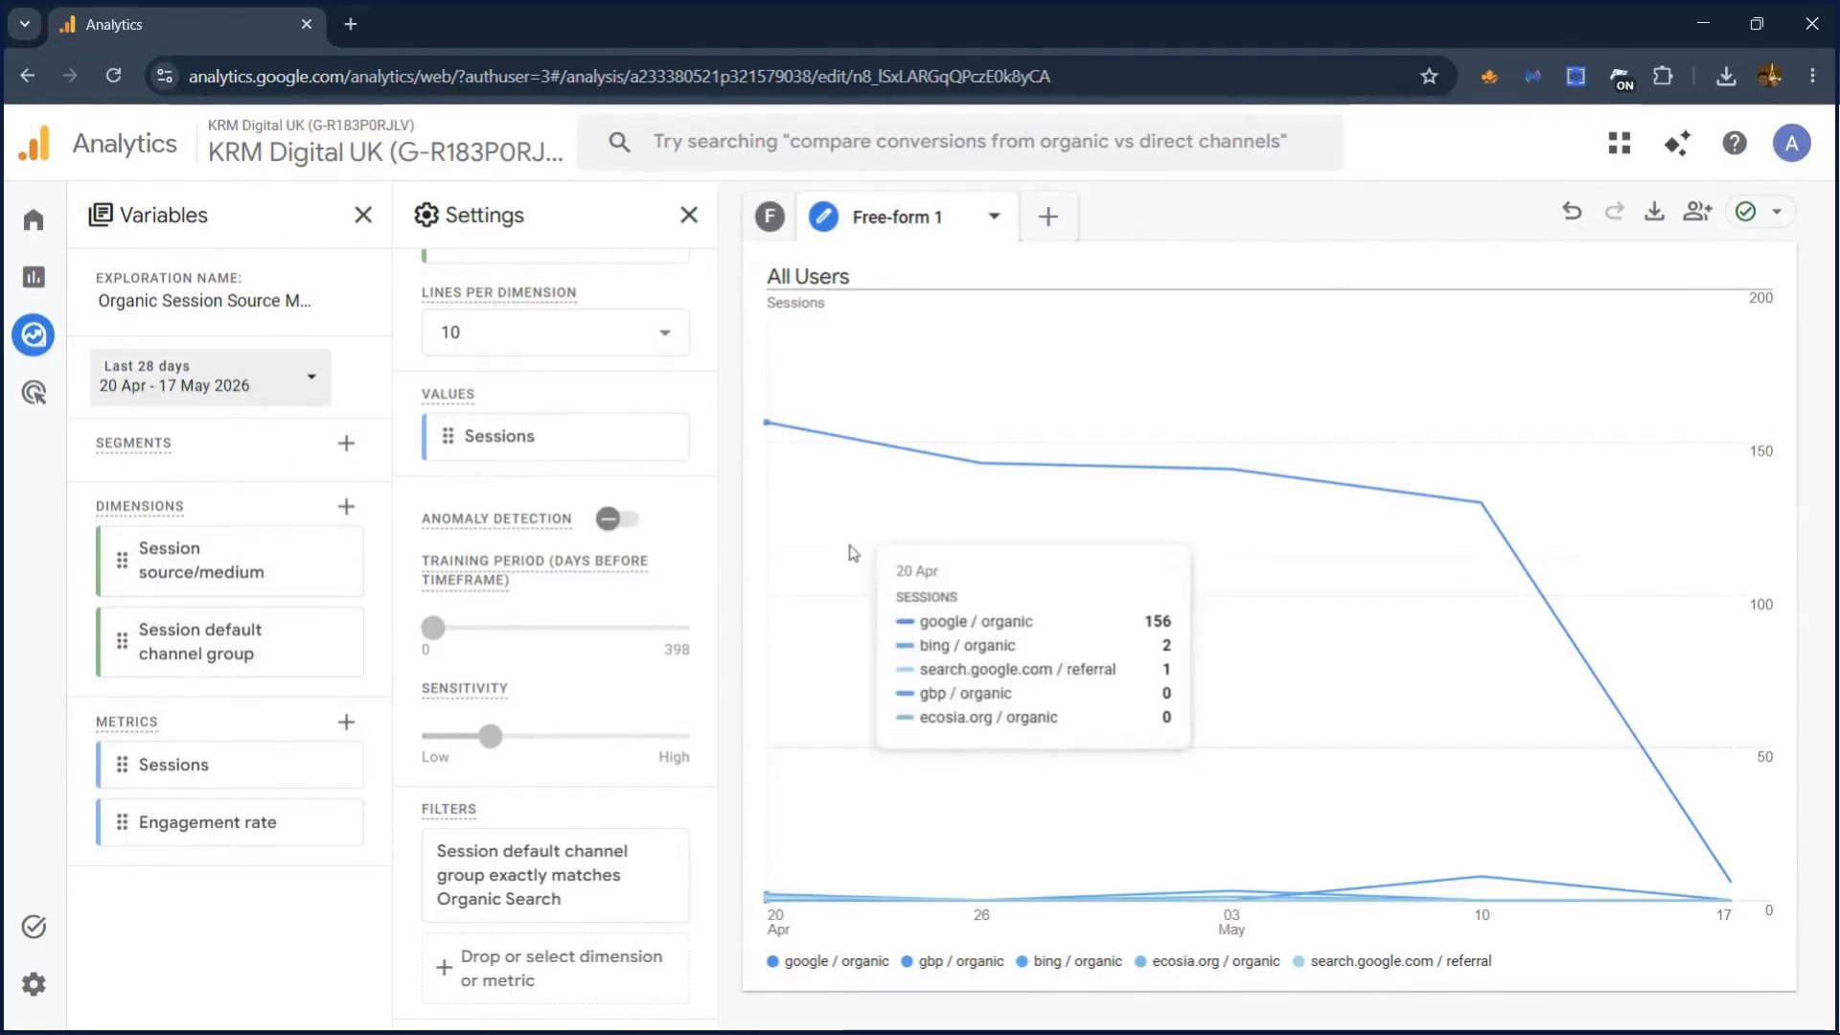
pyautogui.scroll(6, 713, 530)
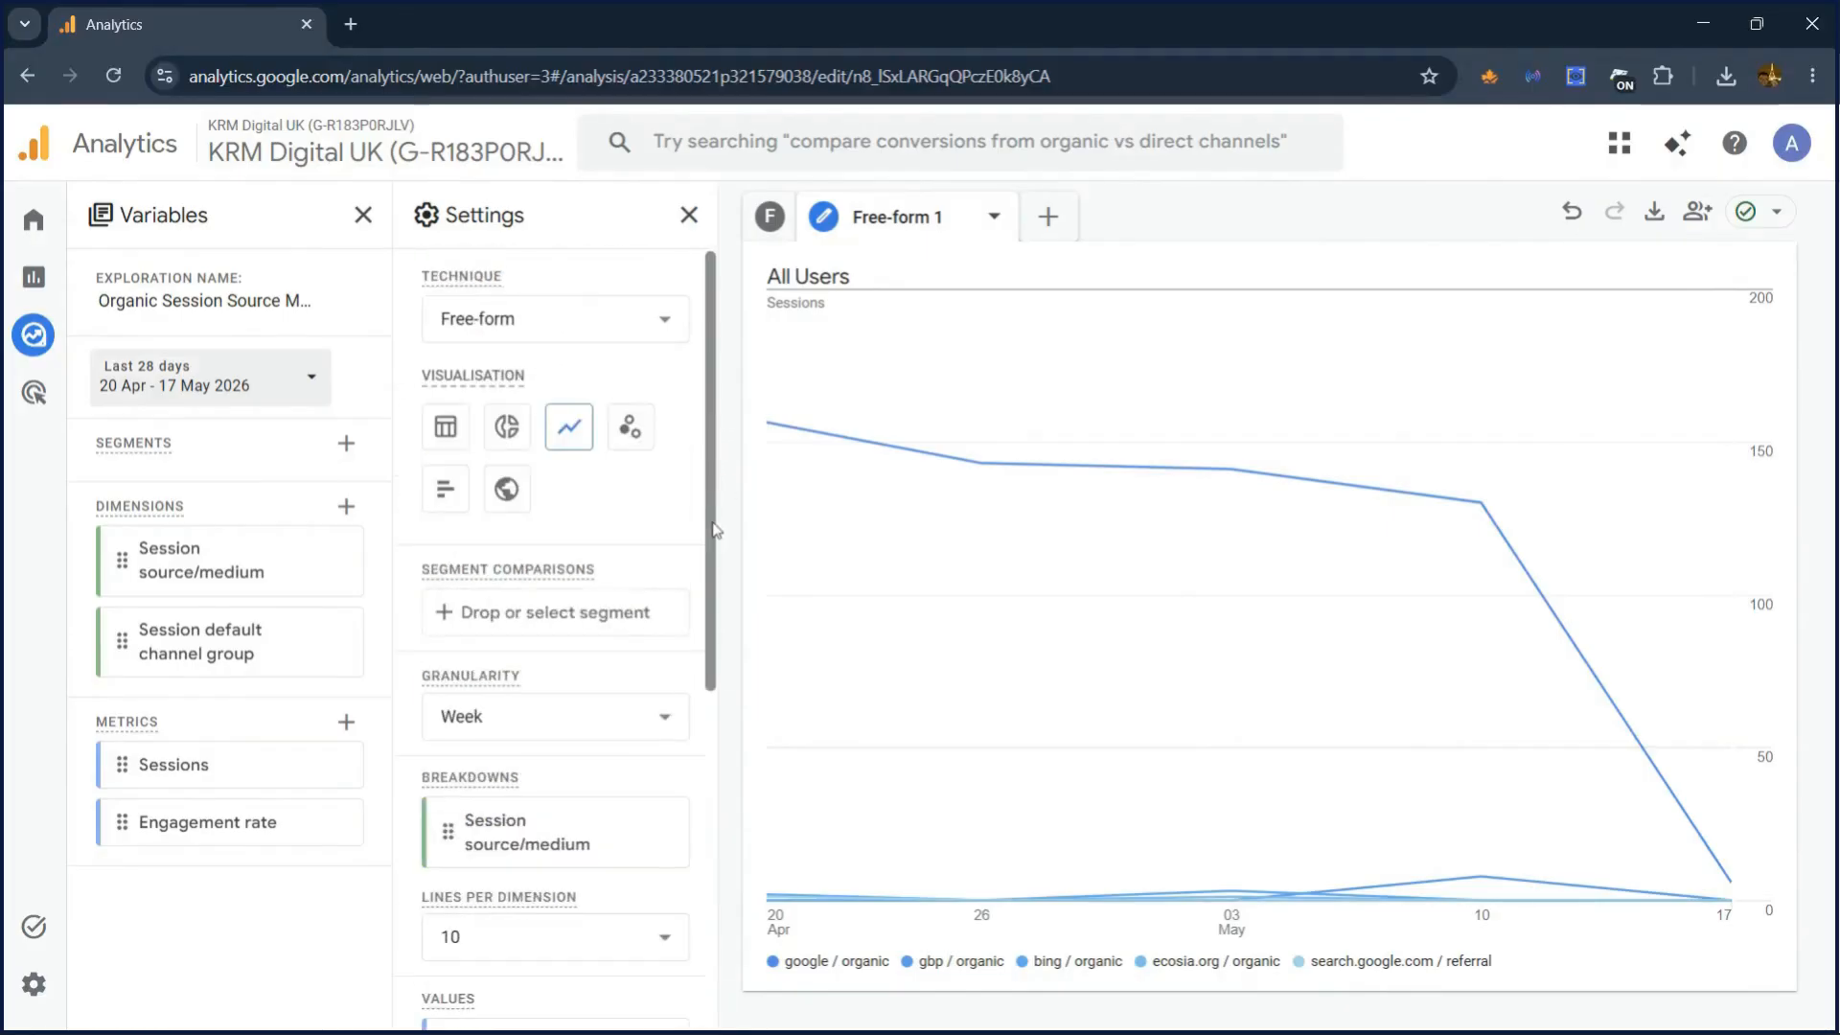
# Return to the Explorations overview and review the actions available for the saved Organic Session Source Medium exploration.
pyautogui.click(33, 334)
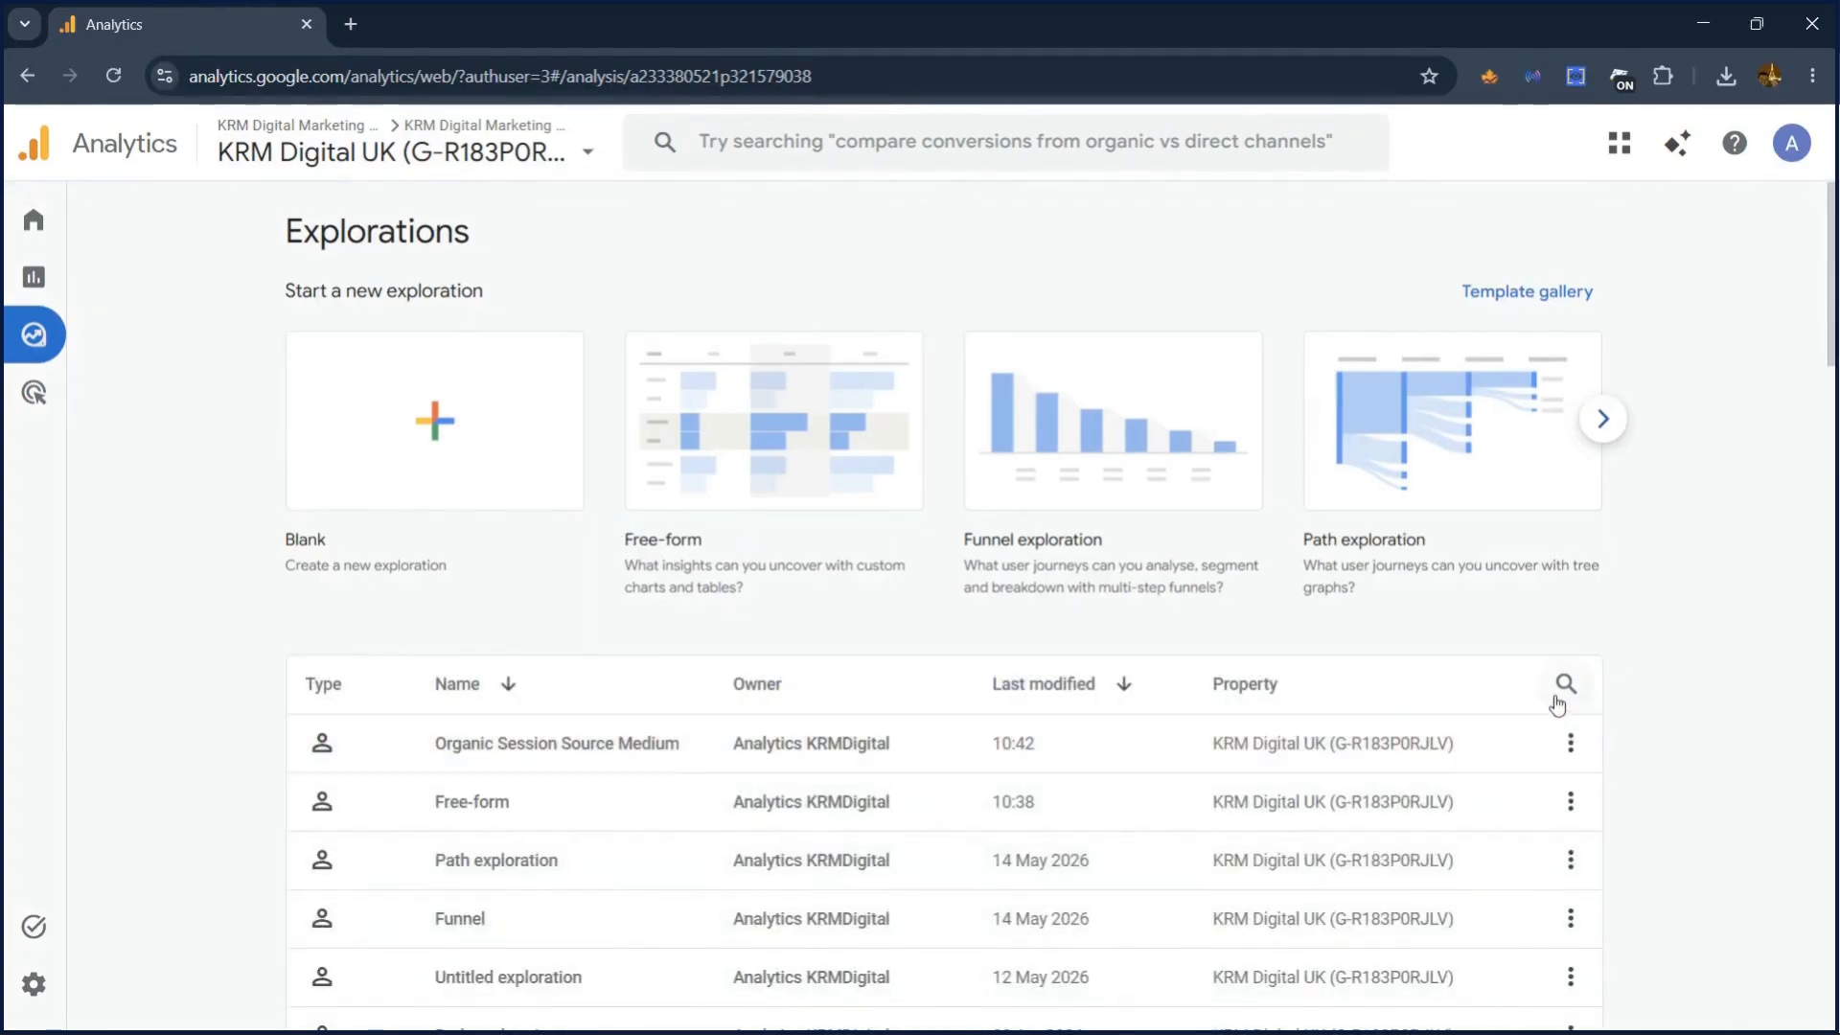
pyautogui.click(1571, 745)
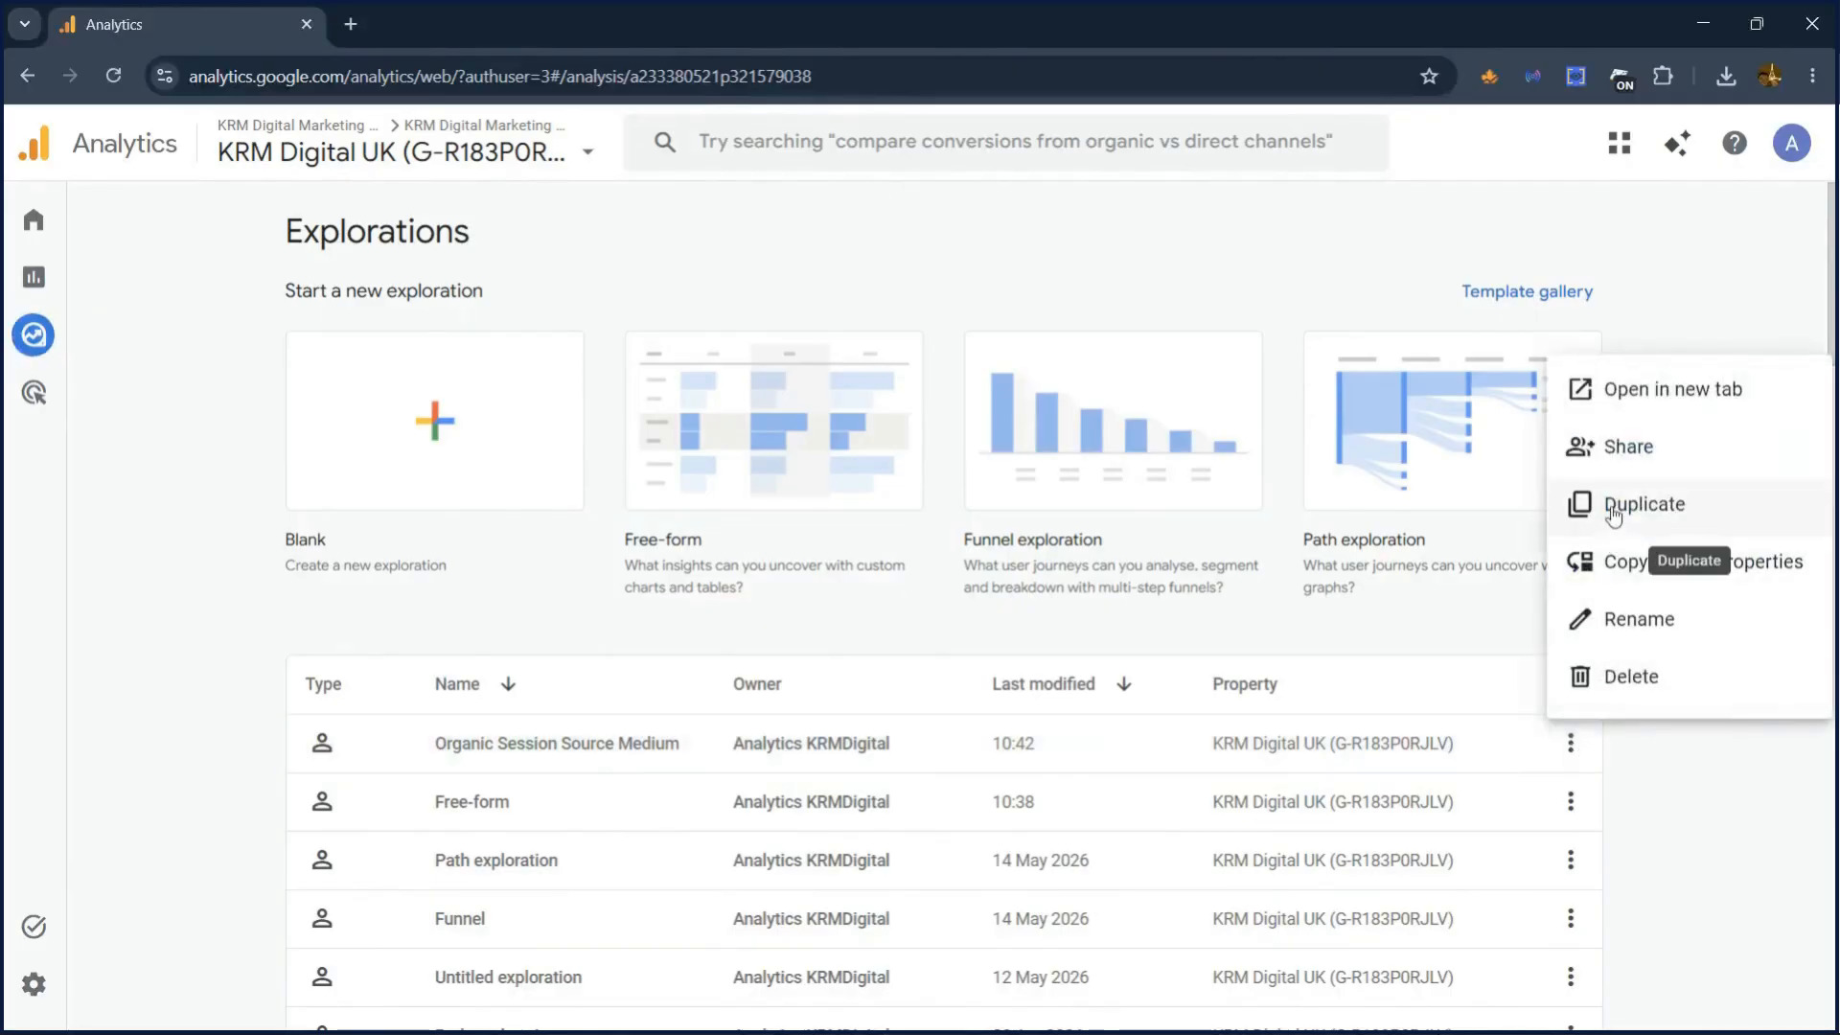
pyautogui.click(537, 645)
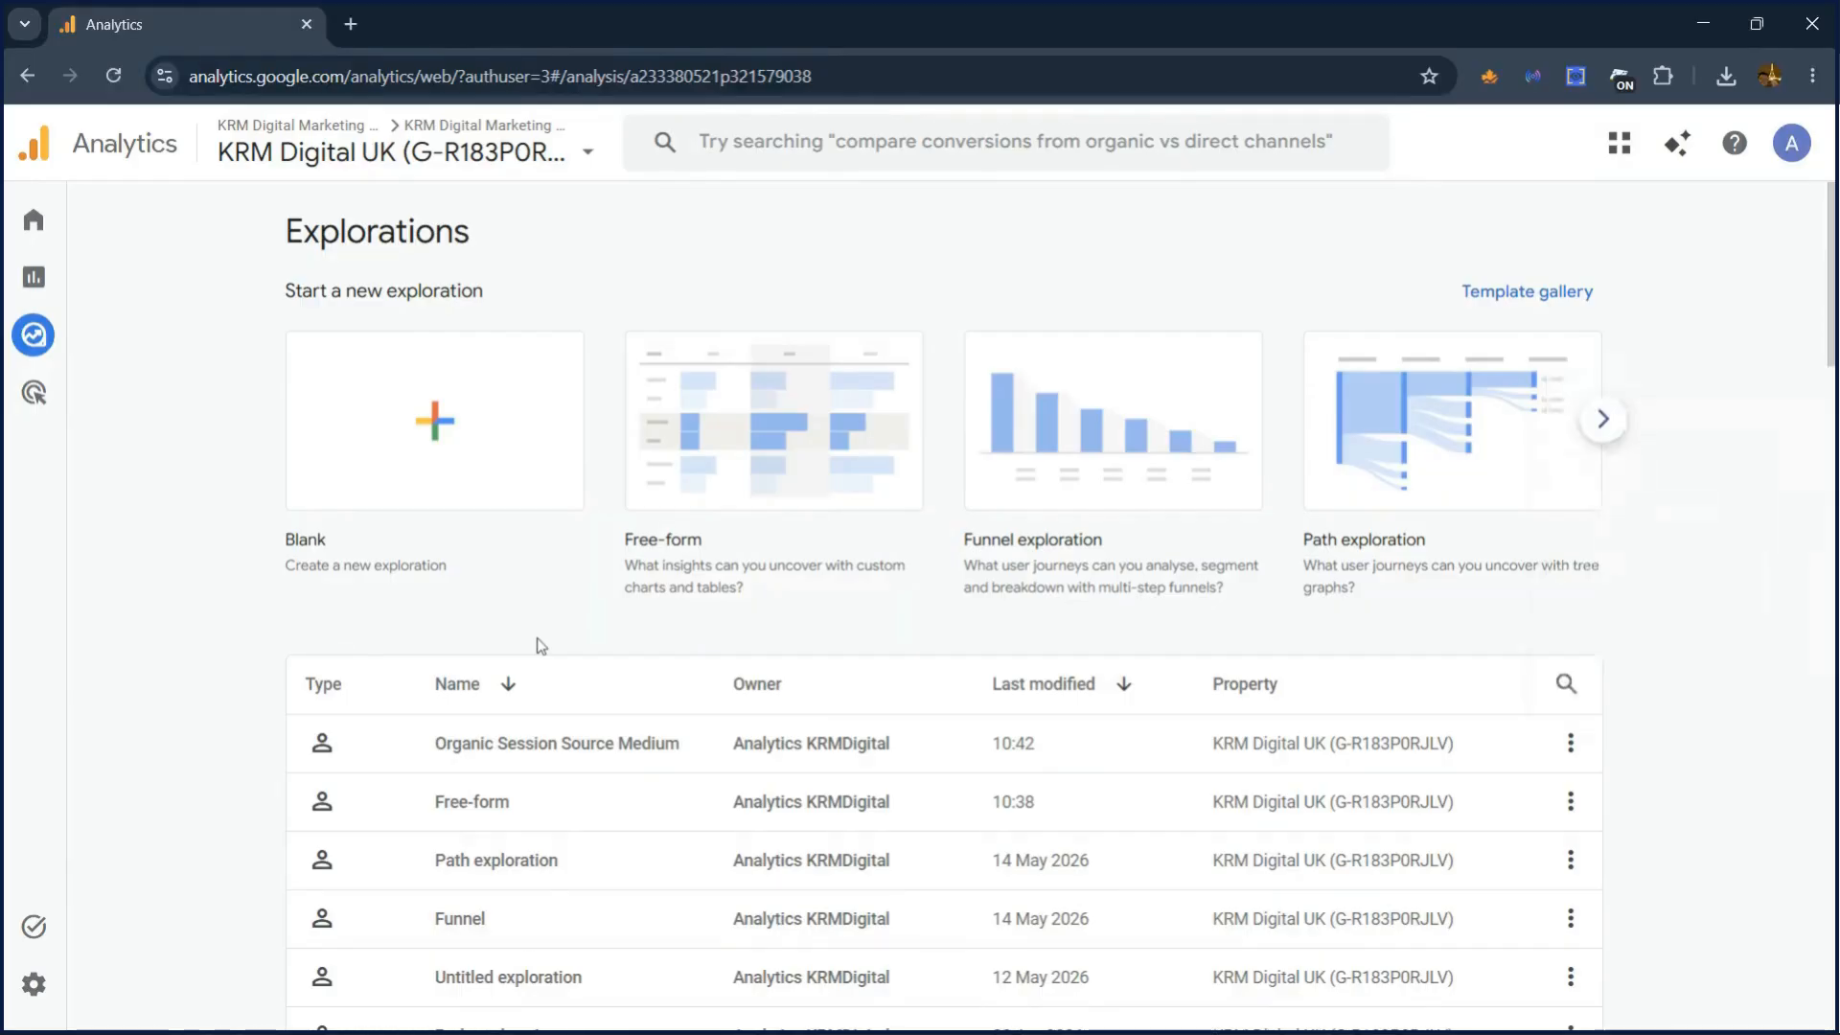
# Open the shared Search Term Report exploration and examine its rows, values and filter.
pyautogui.scroll(-6, 539, 645)
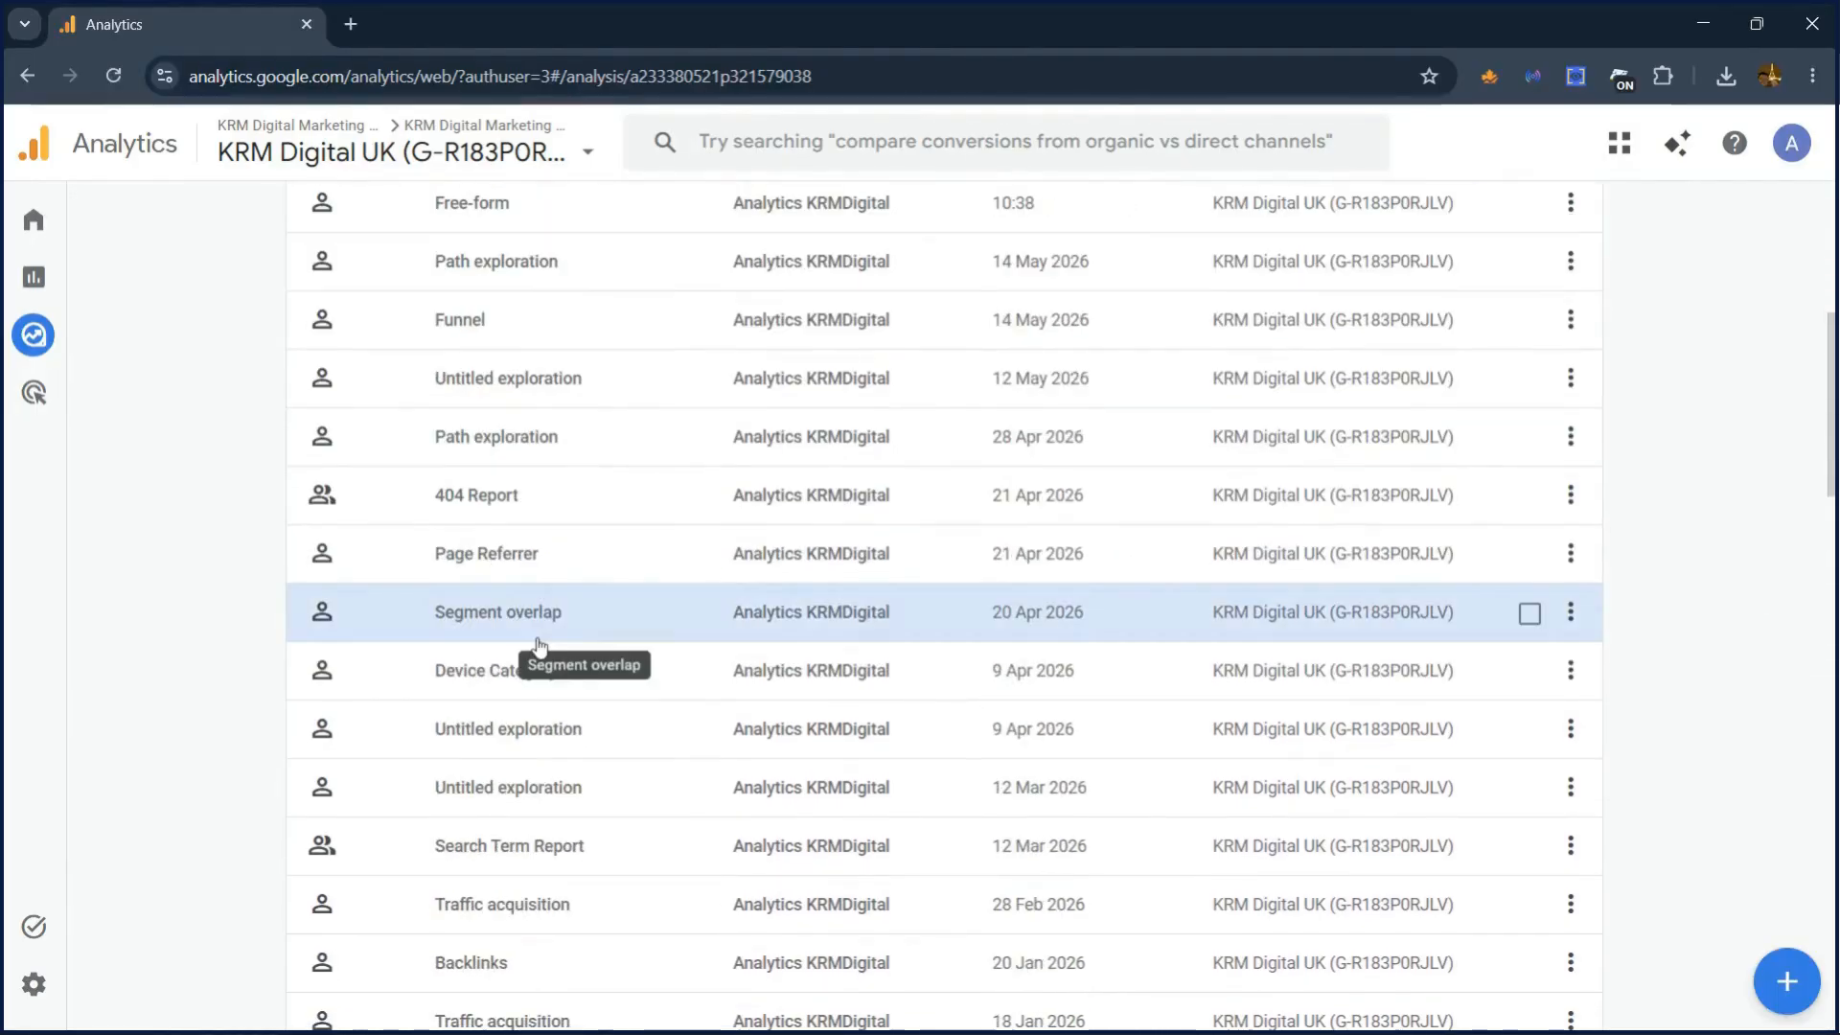
pyautogui.scroll(-1, 864, 707)
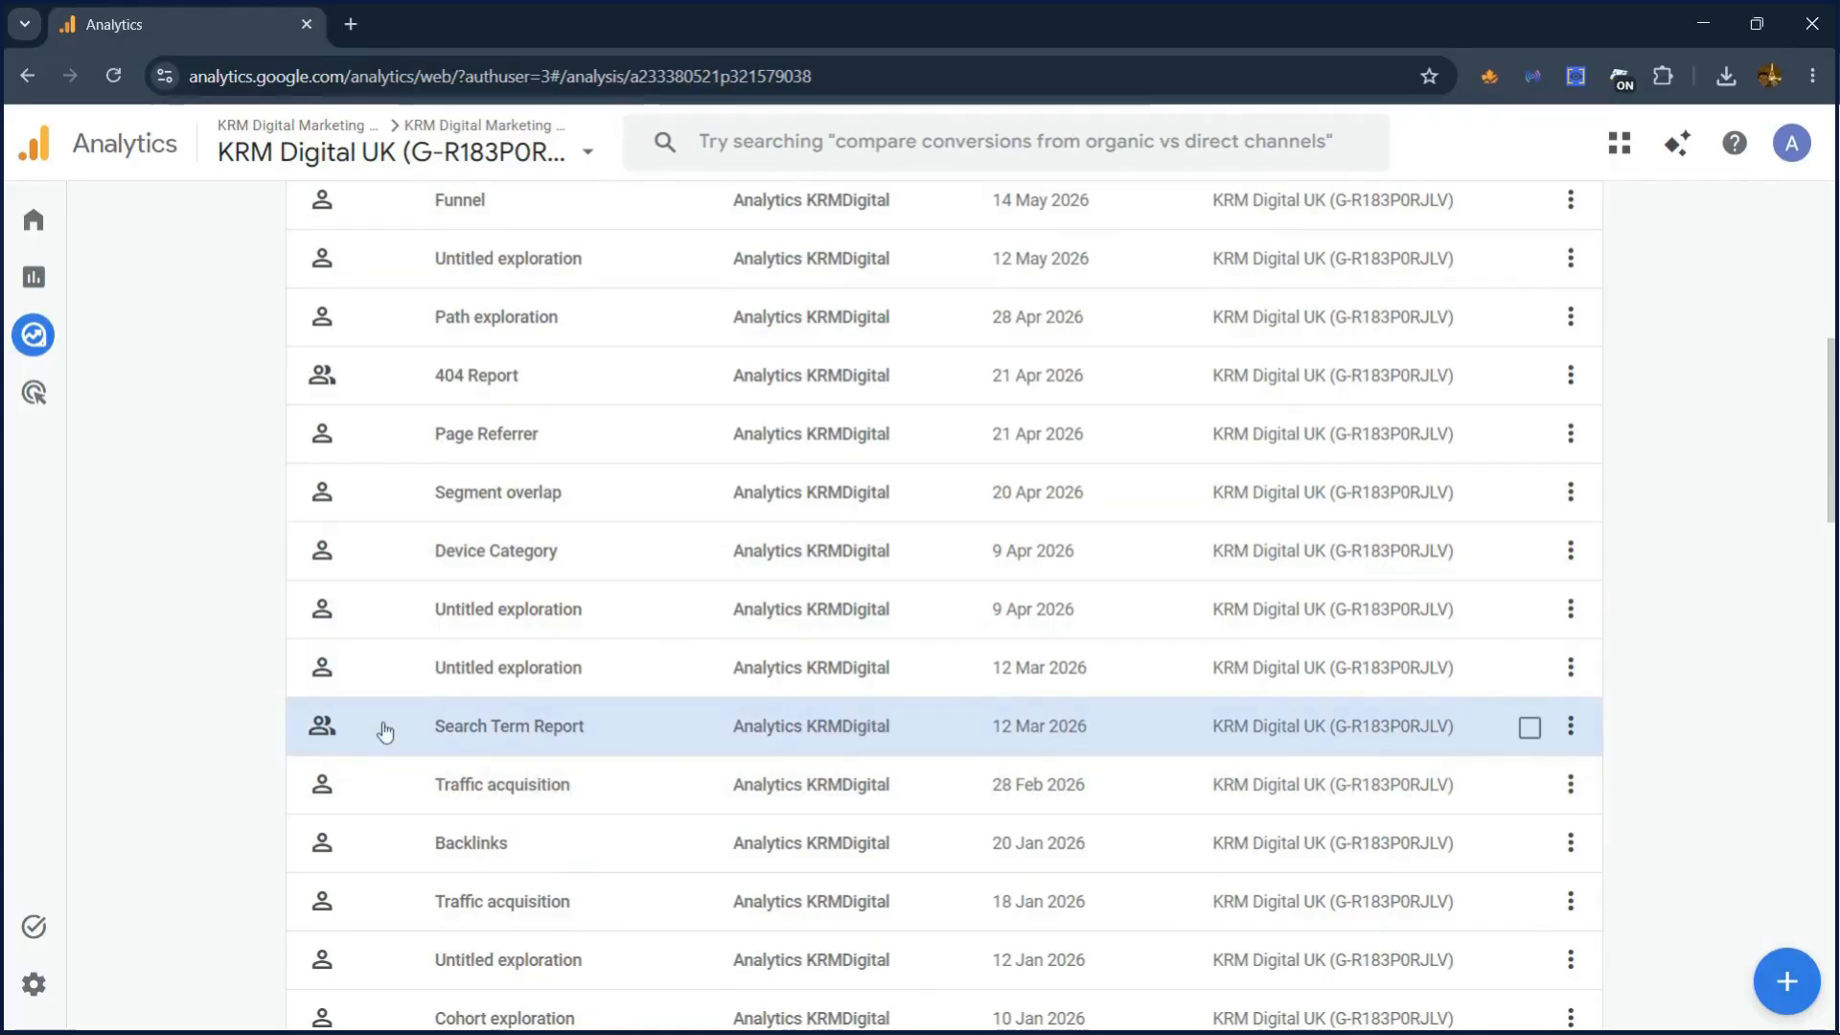
pyautogui.click(535, 725)
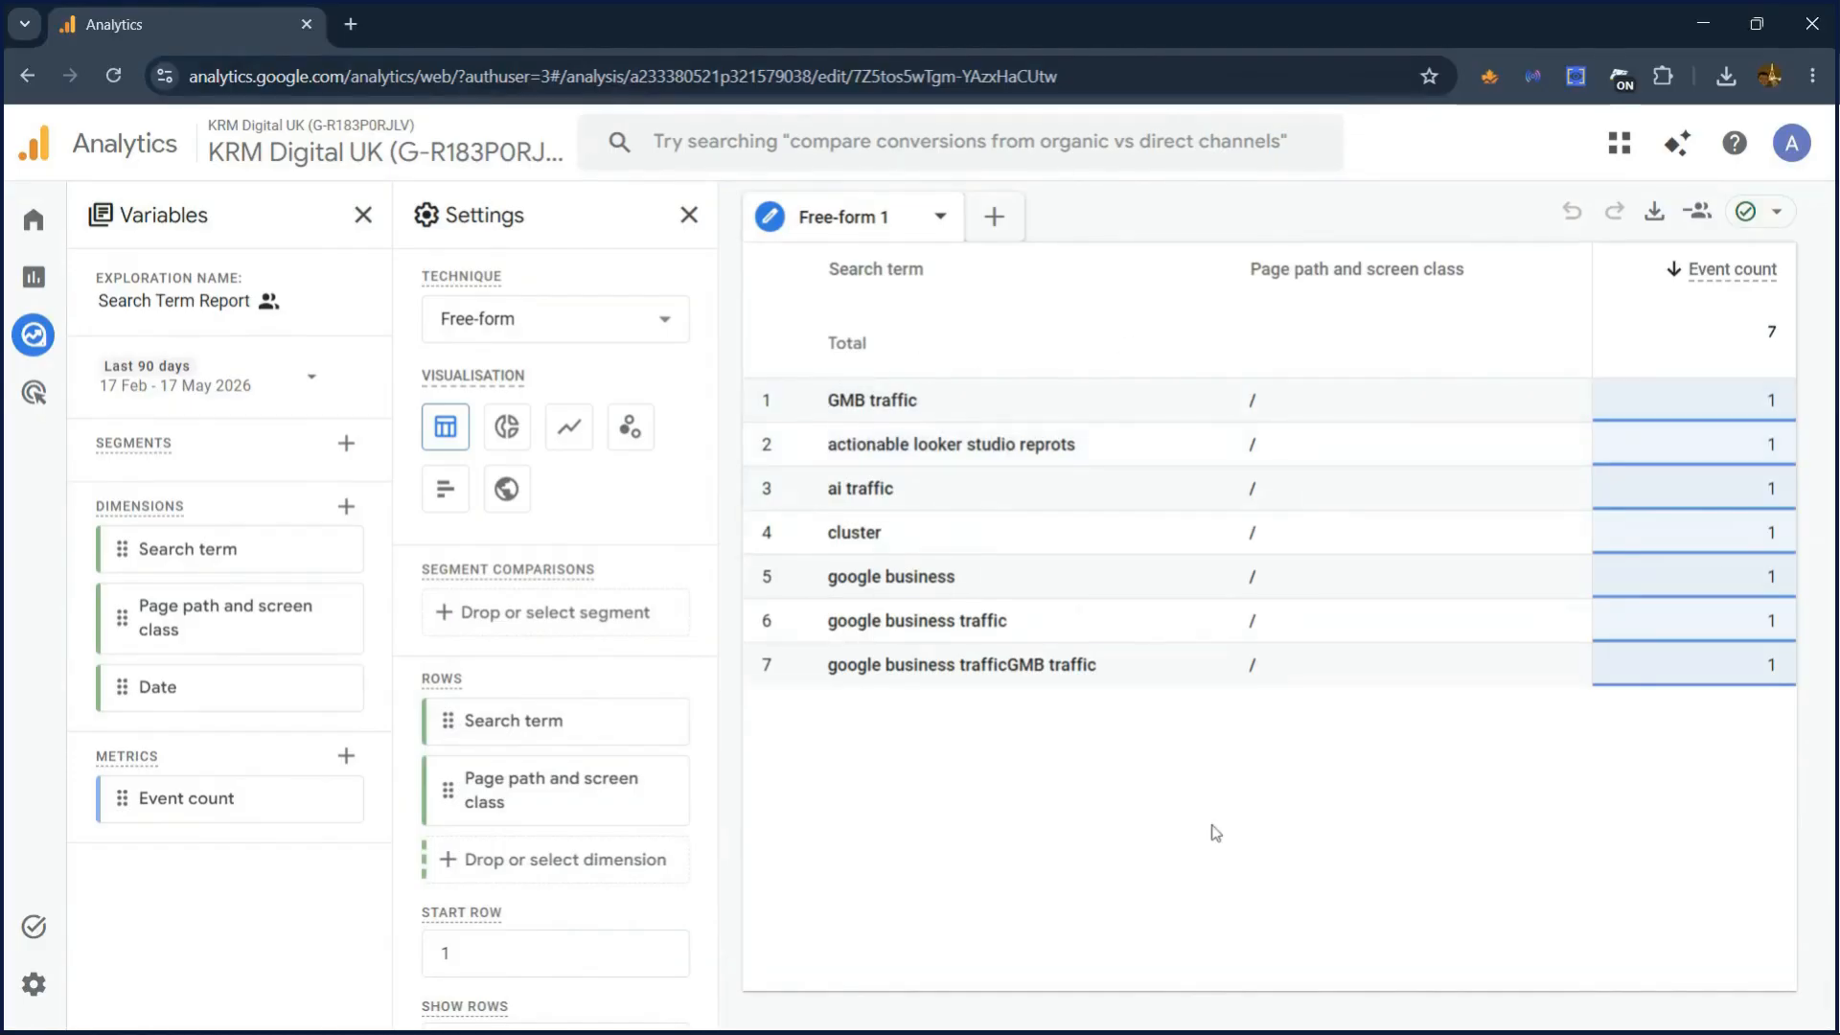
pyautogui.scroll(-1, 604, 846)
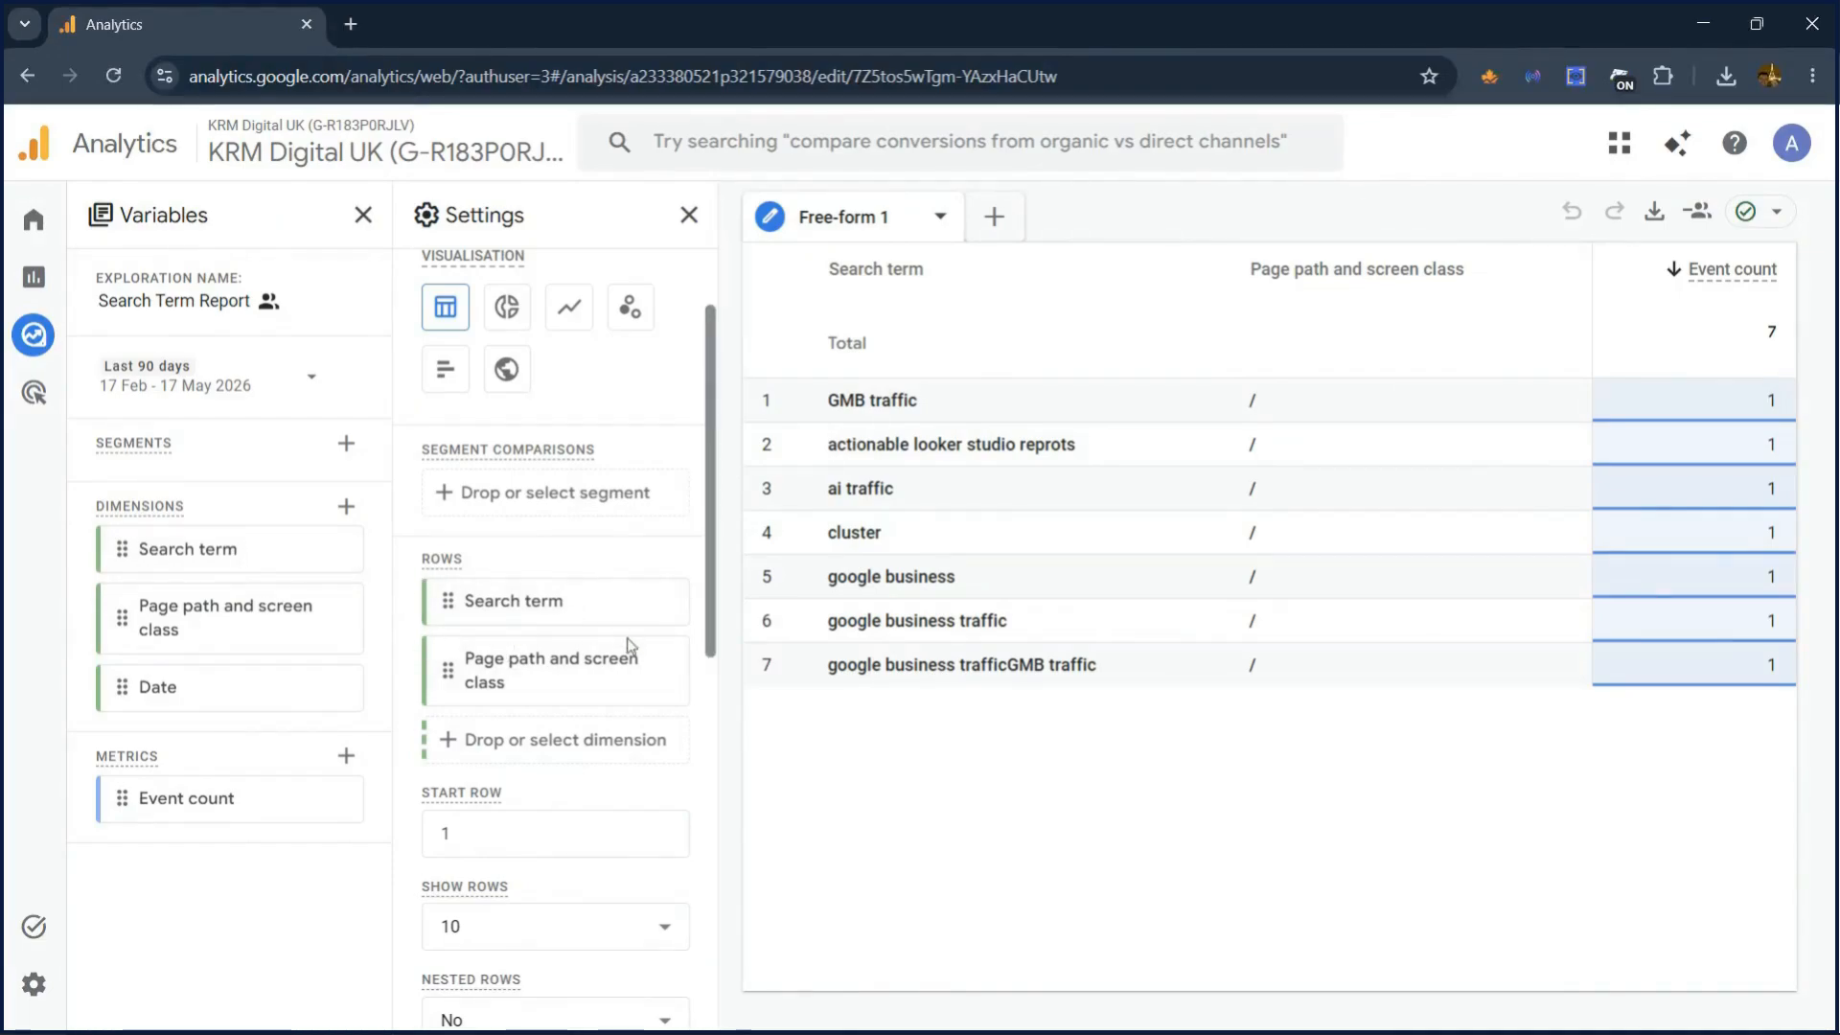
pyautogui.scroll(-8, 613, 748)
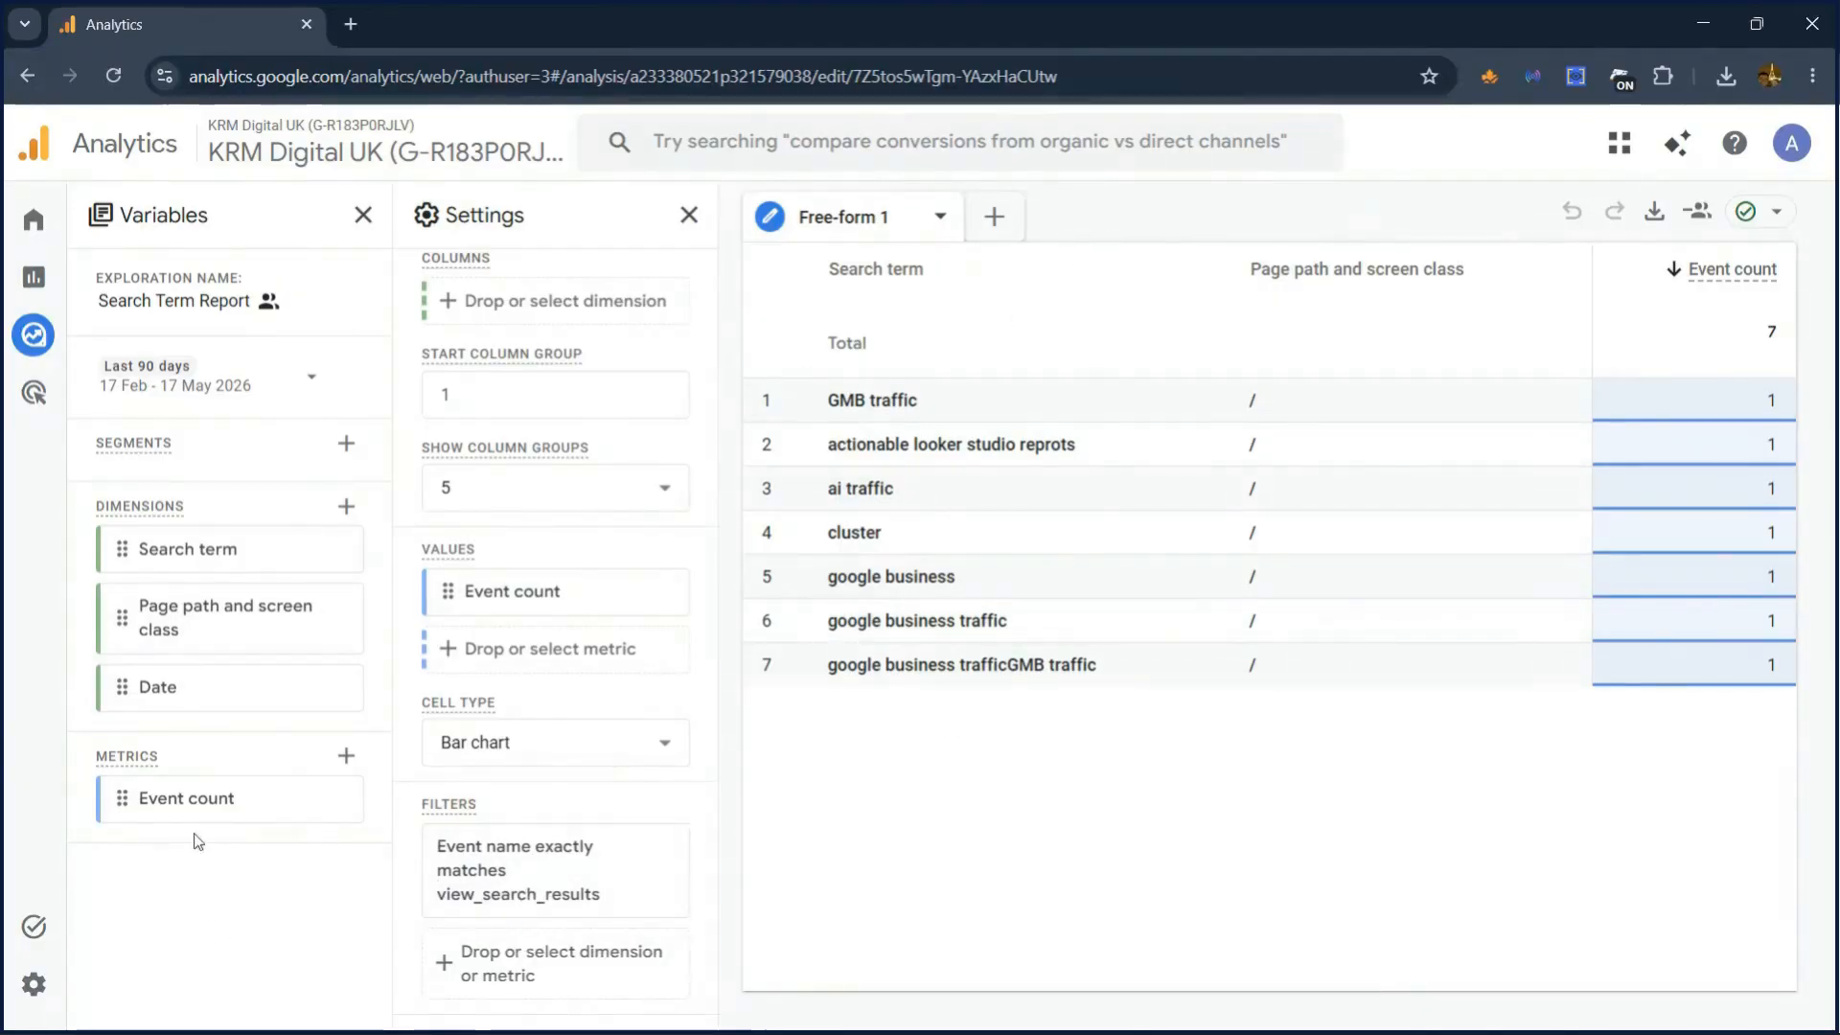
# Open the shared 404 Report exploration from the overview and inspect its Page title filter condition, cancelling the filter edit.
pyautogui.click(81, 345)
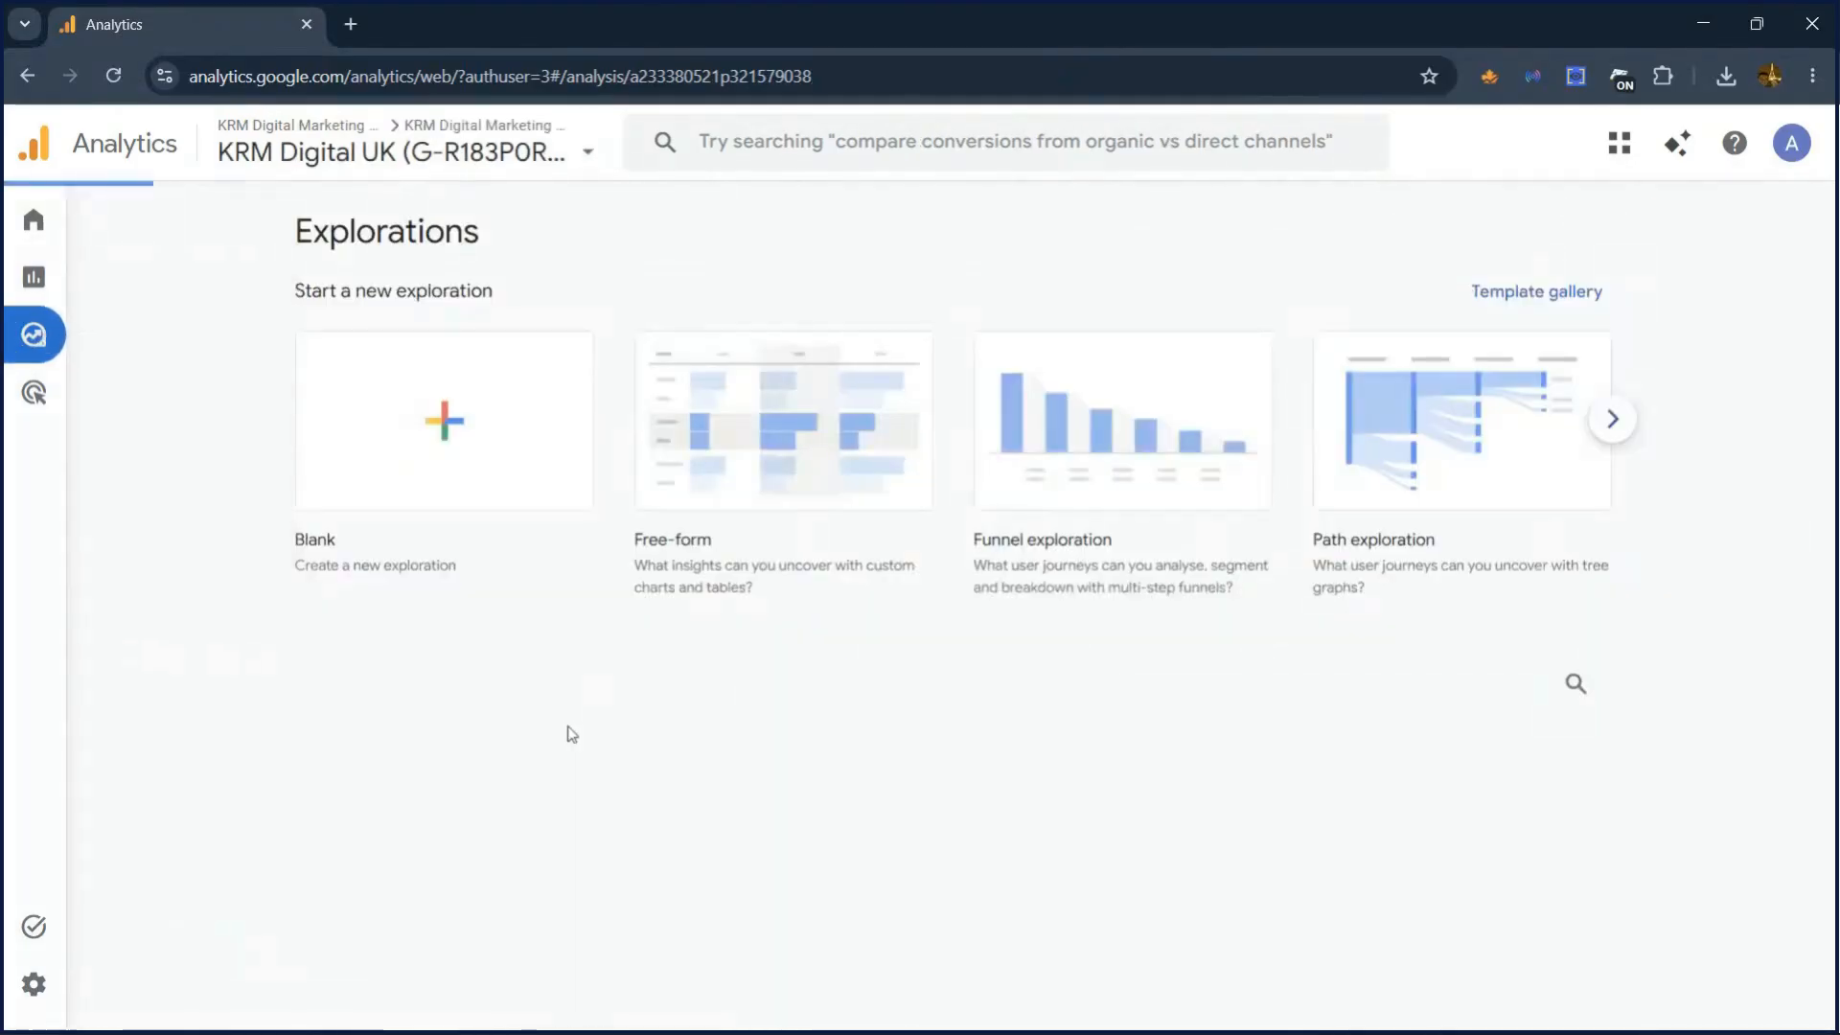
pyautogui.scroll(-5, 546, 747)
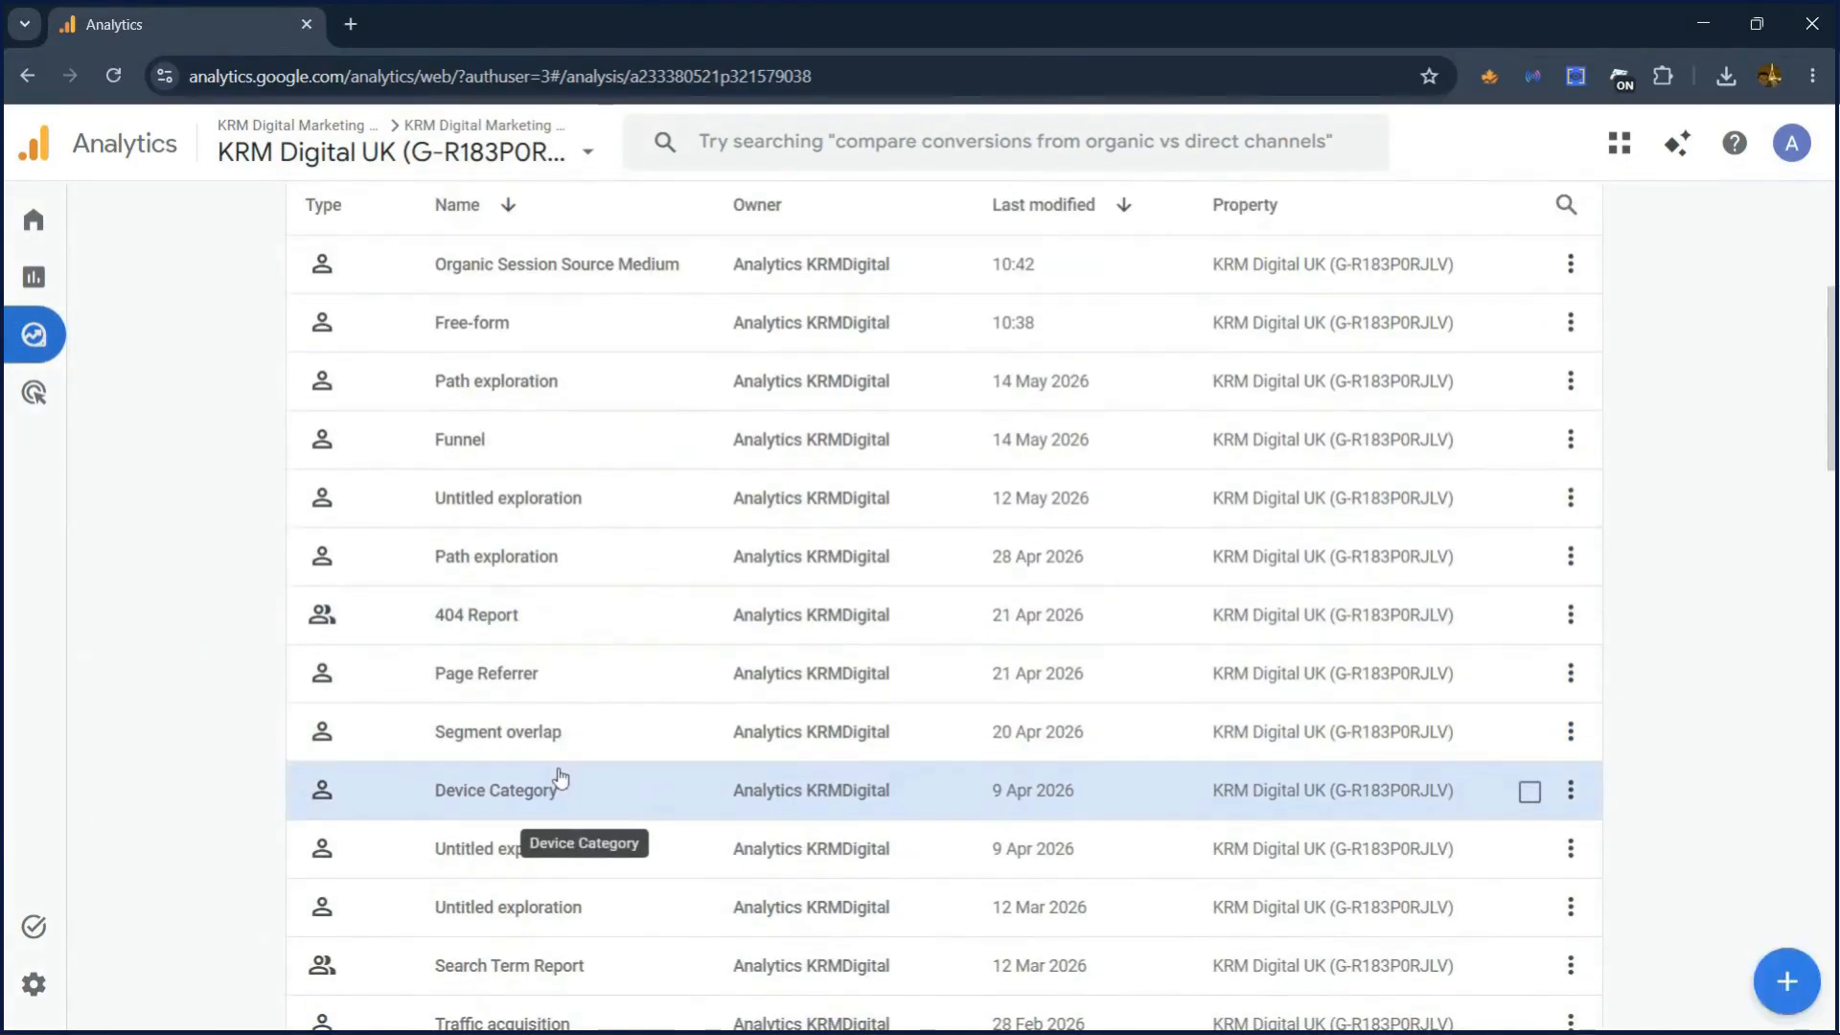
pyautogui.click(480, 615)
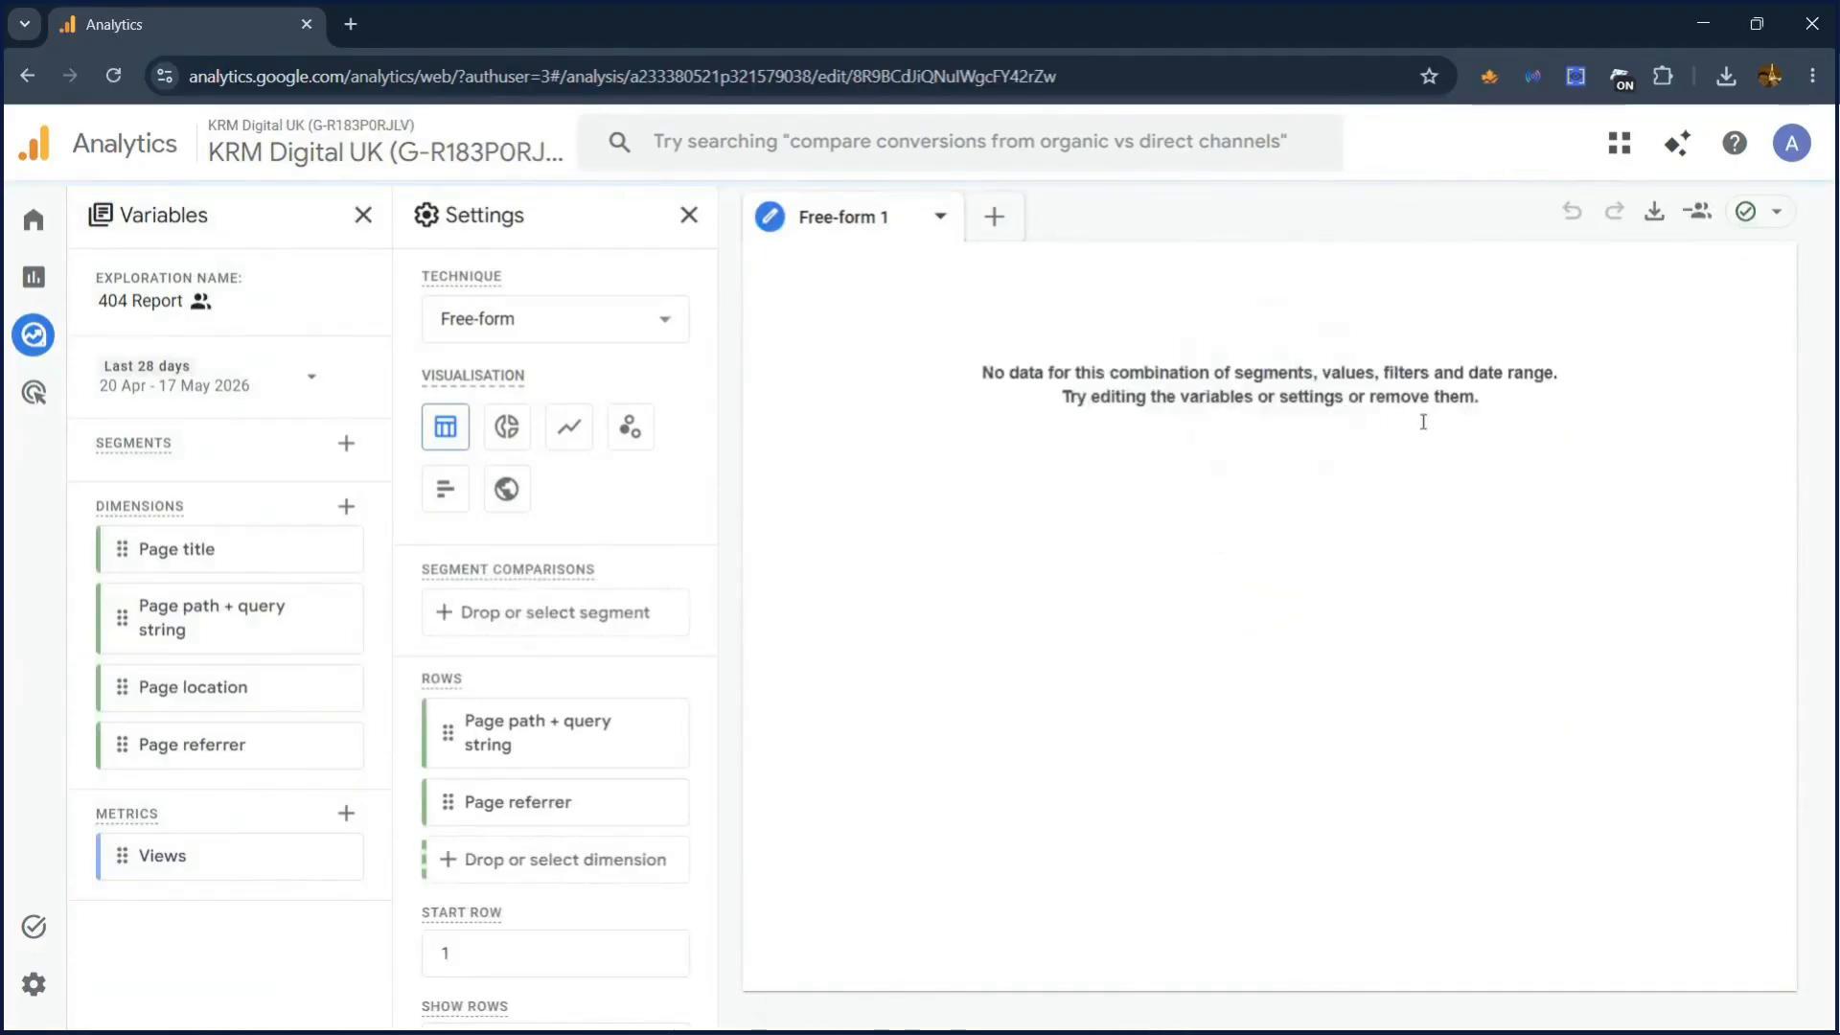
pyautogui.scroll(-10, 606, 890)
pyautogui.click(606, 889)
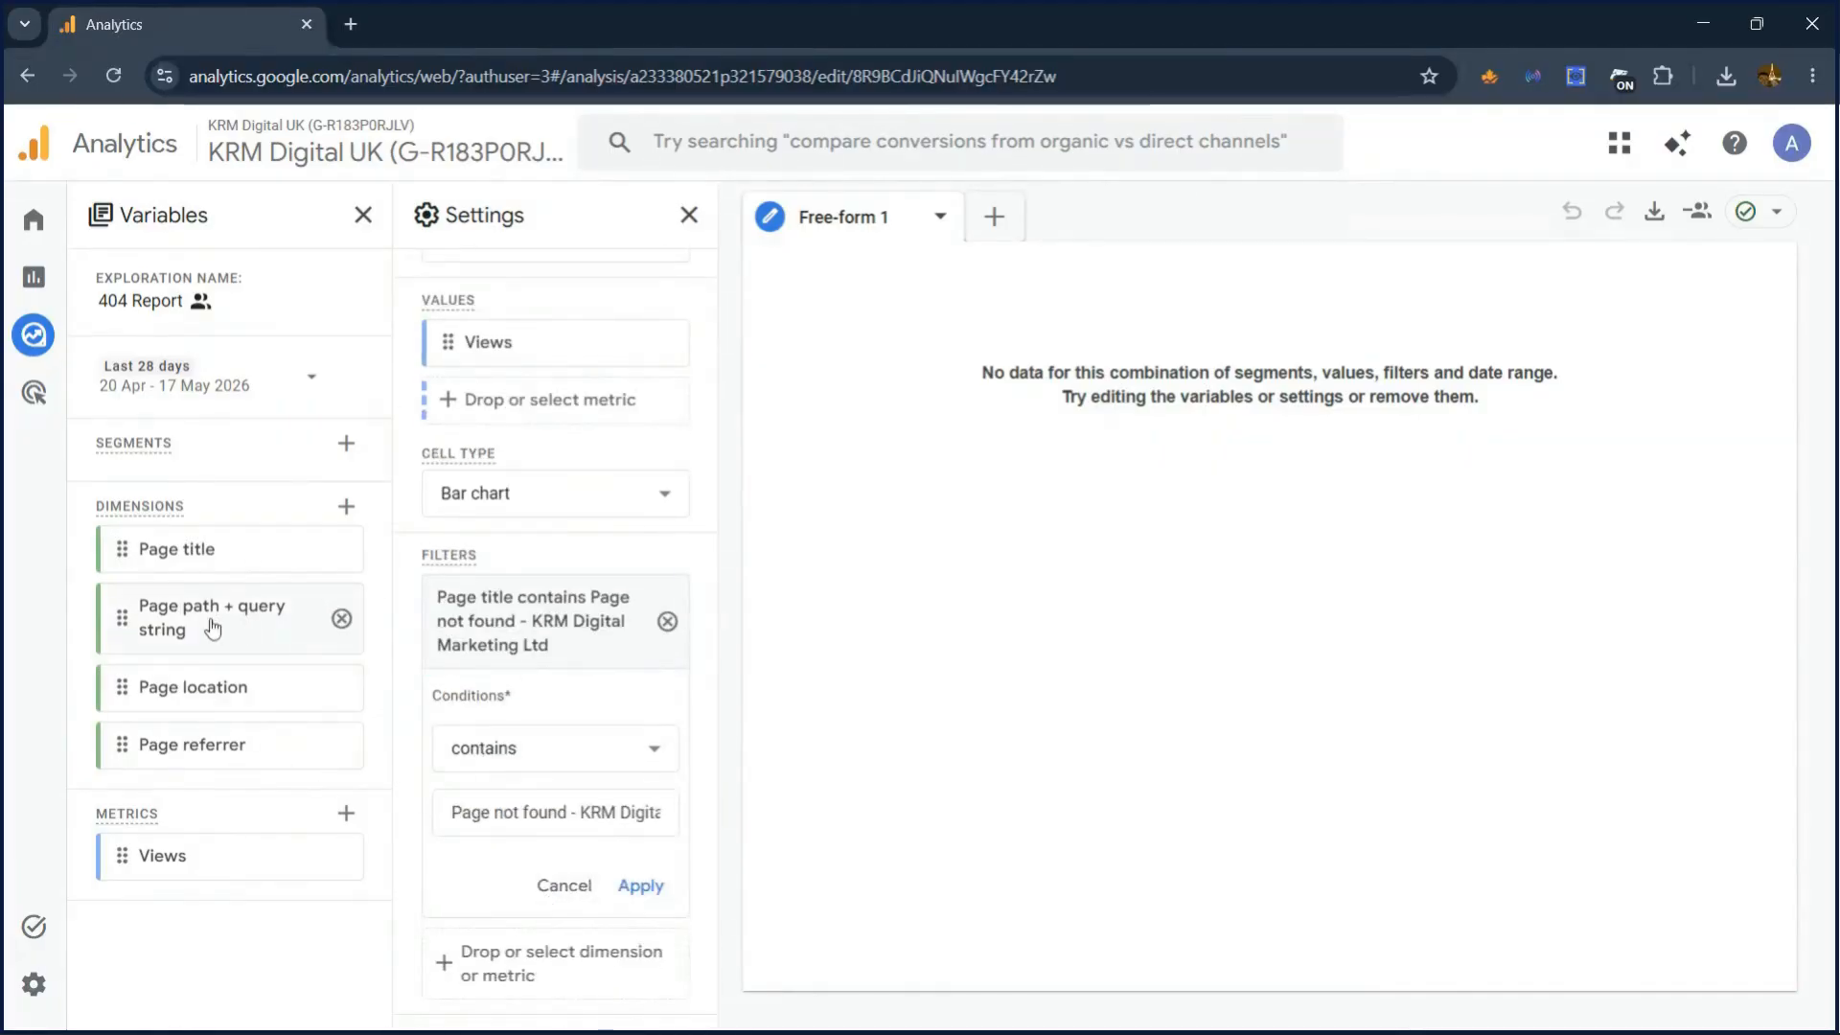
pyautogui.click(498, 816)
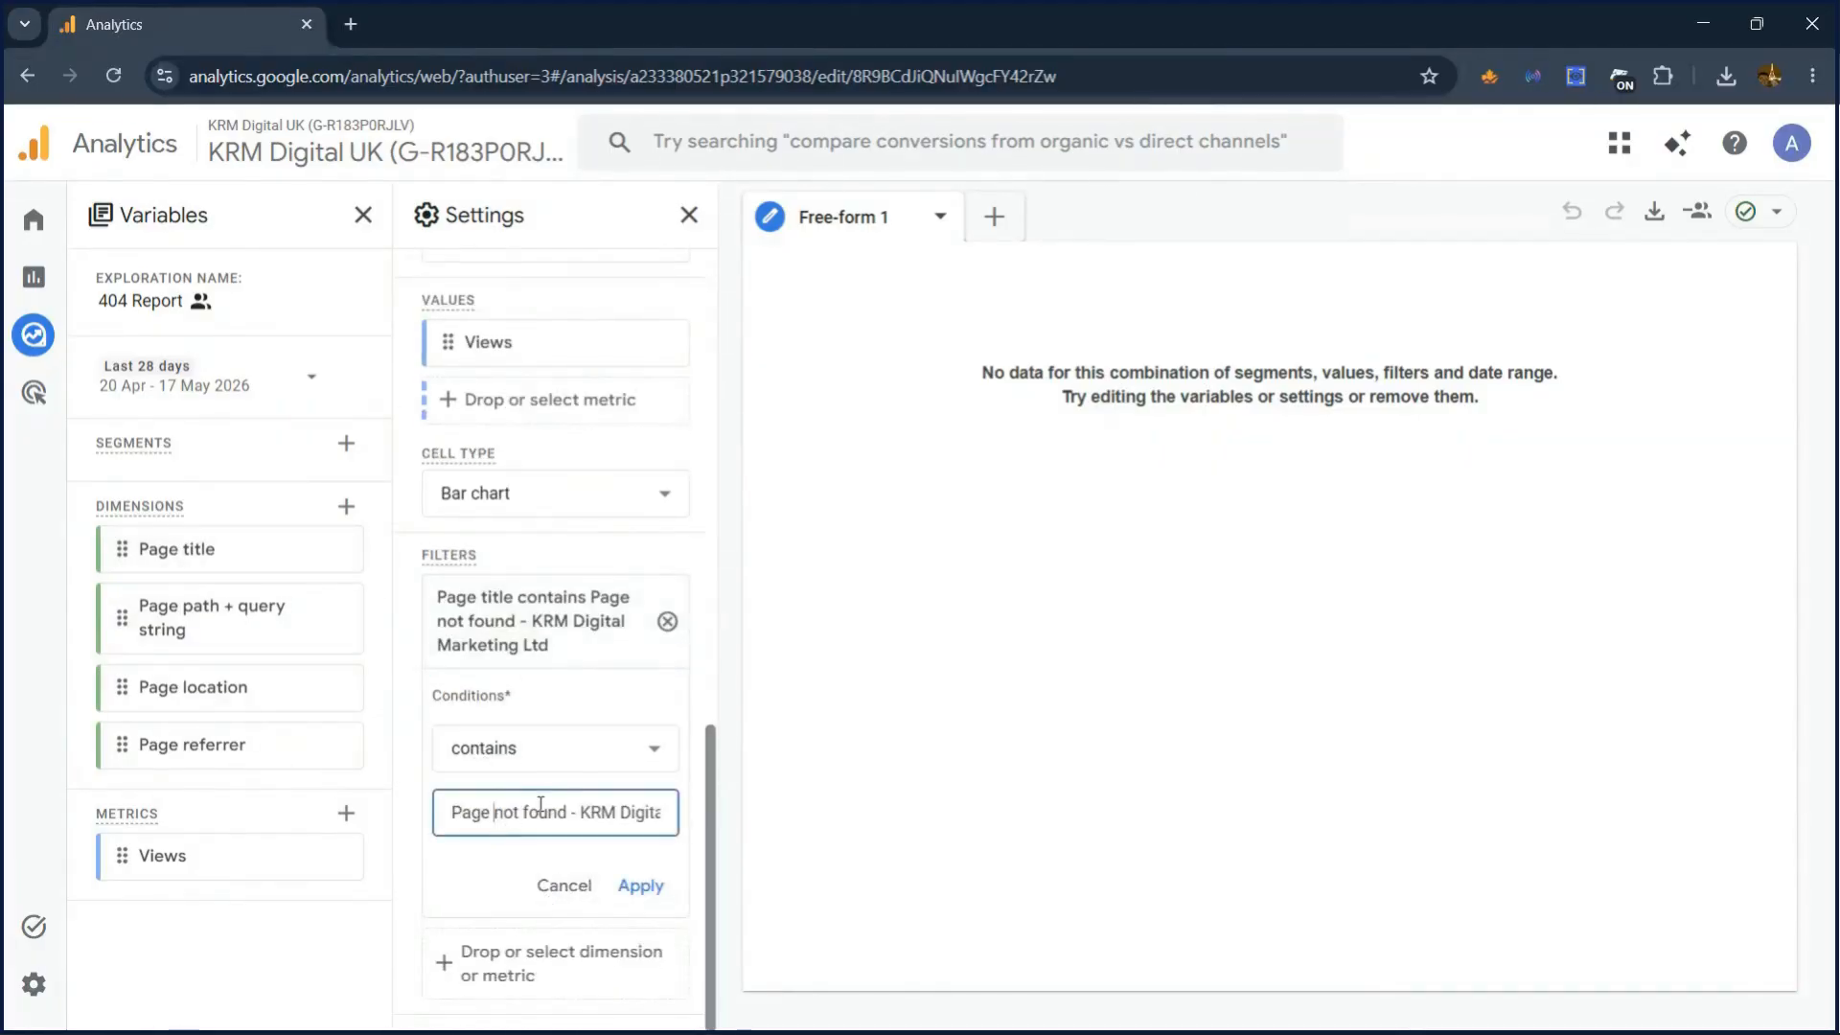
pyautogui.moveTo(481, 812); pyautogui.dragTo(559, 808)
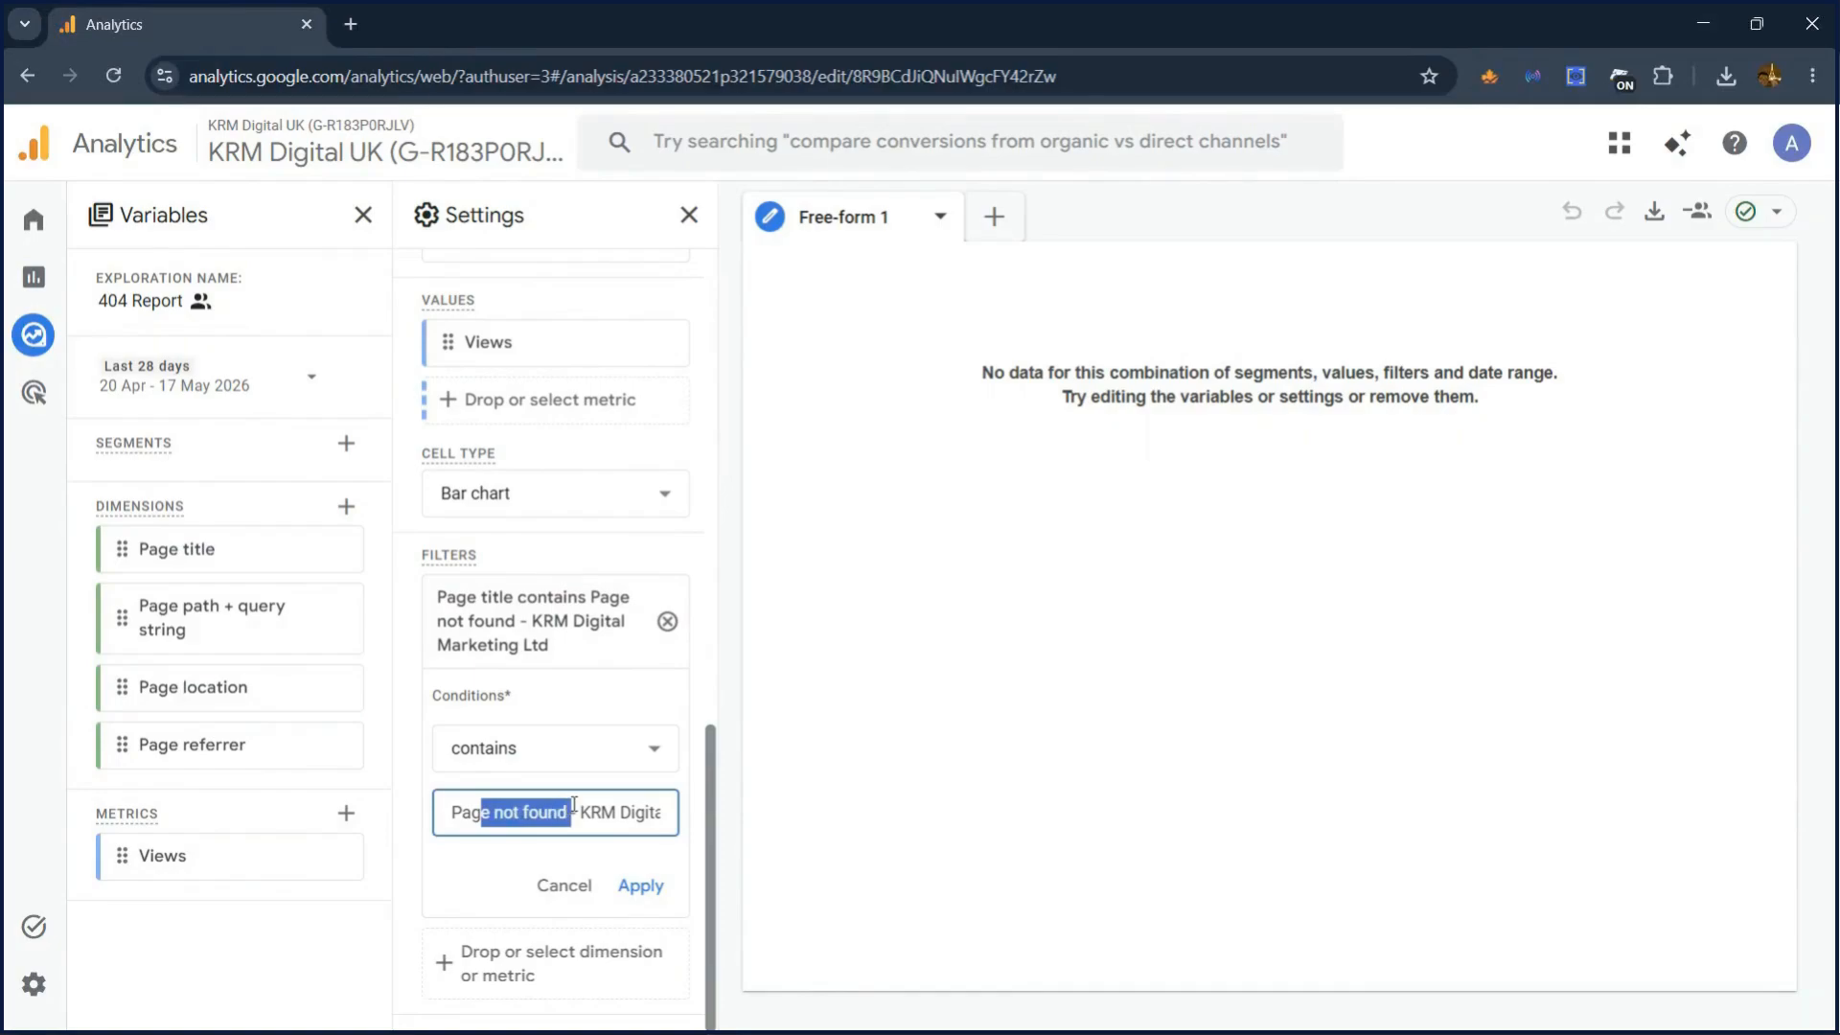
pyautogui.click(564, 885)
pyautogui.scroll(8, 572, 886)
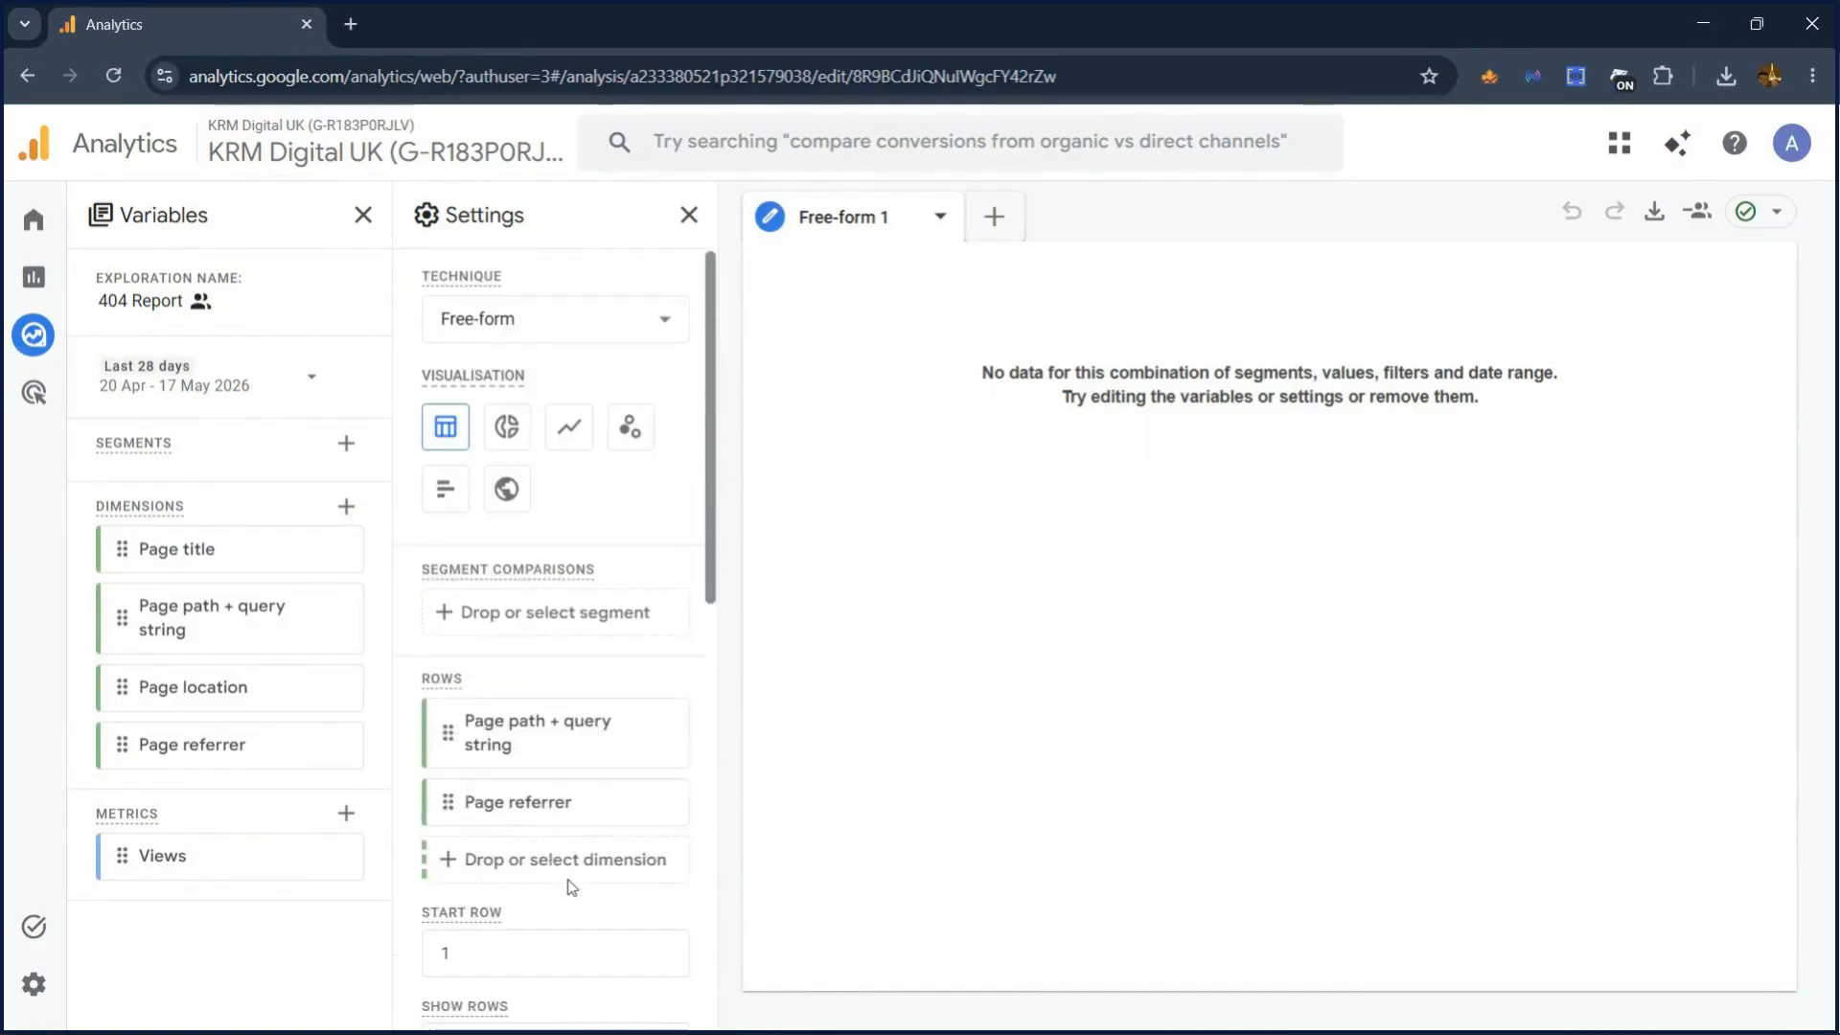
# Return to the Explorations overview and look through the saved explorations and the options for starting a new one.
pyautogui.moveTo(34, 306)
pyautogui.click(92, 347)
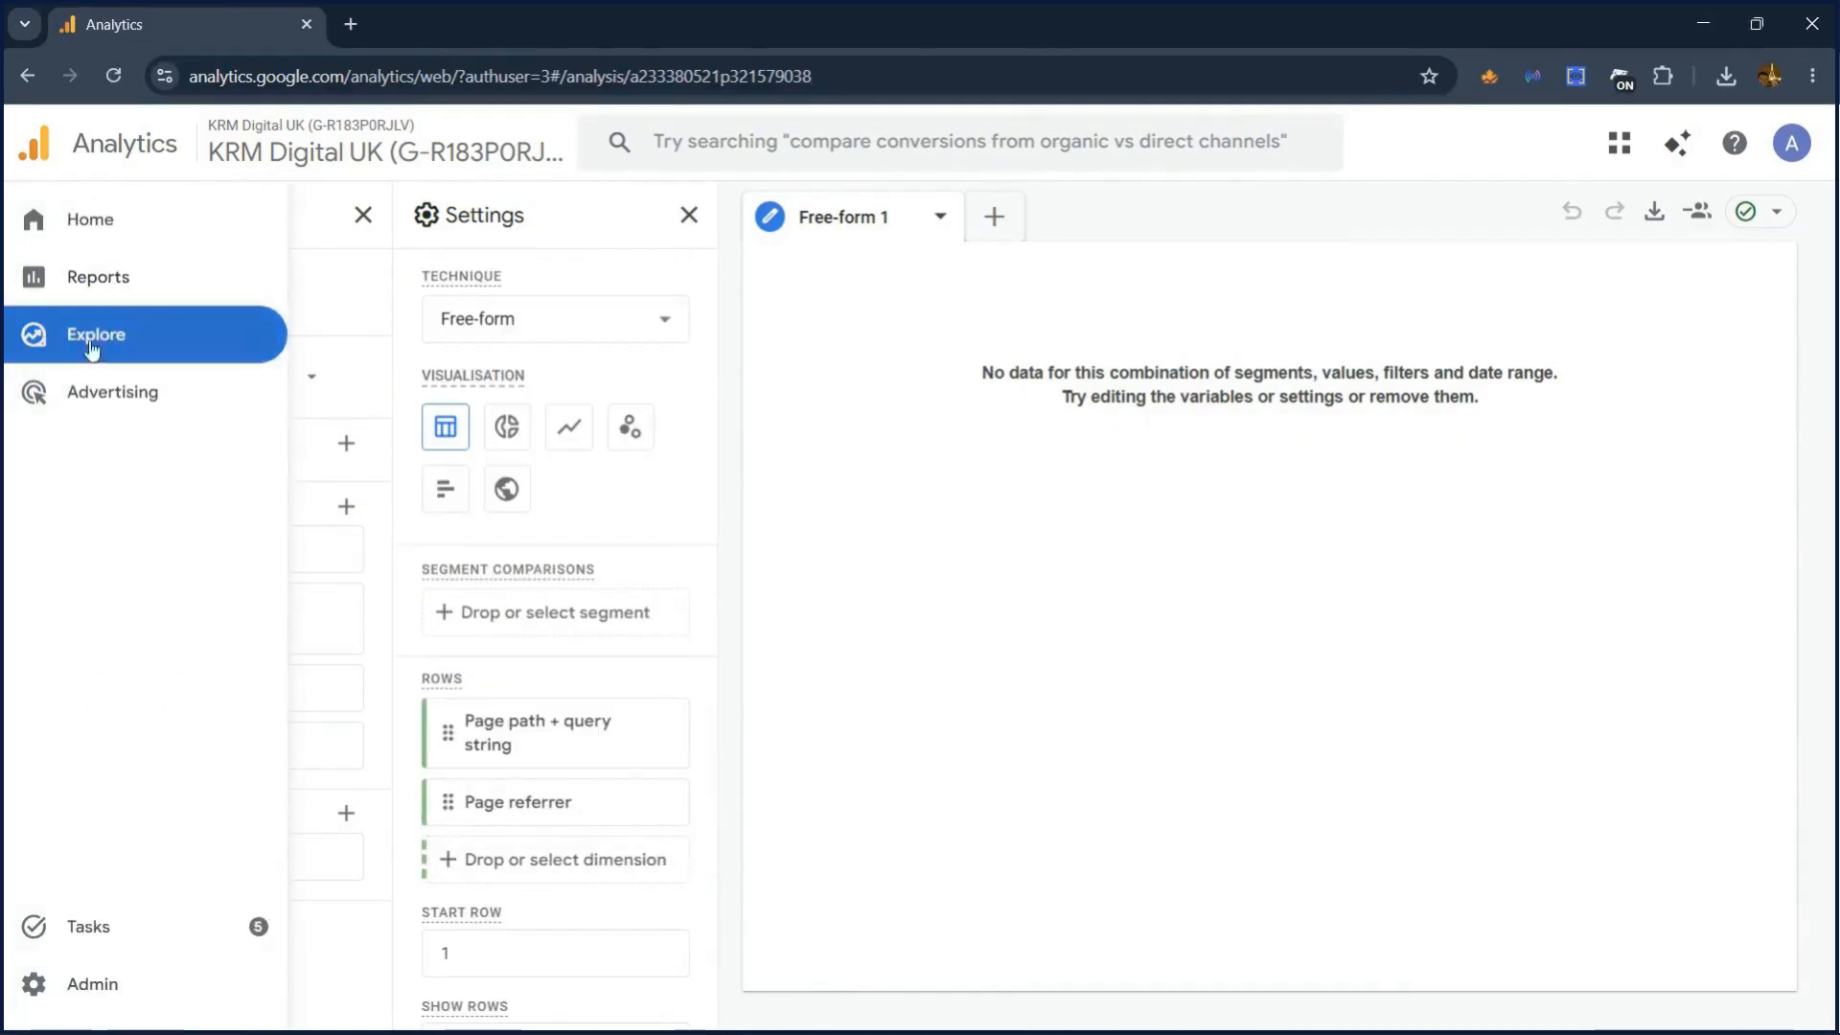
pyautogui.scroll(-3, 233, 710)
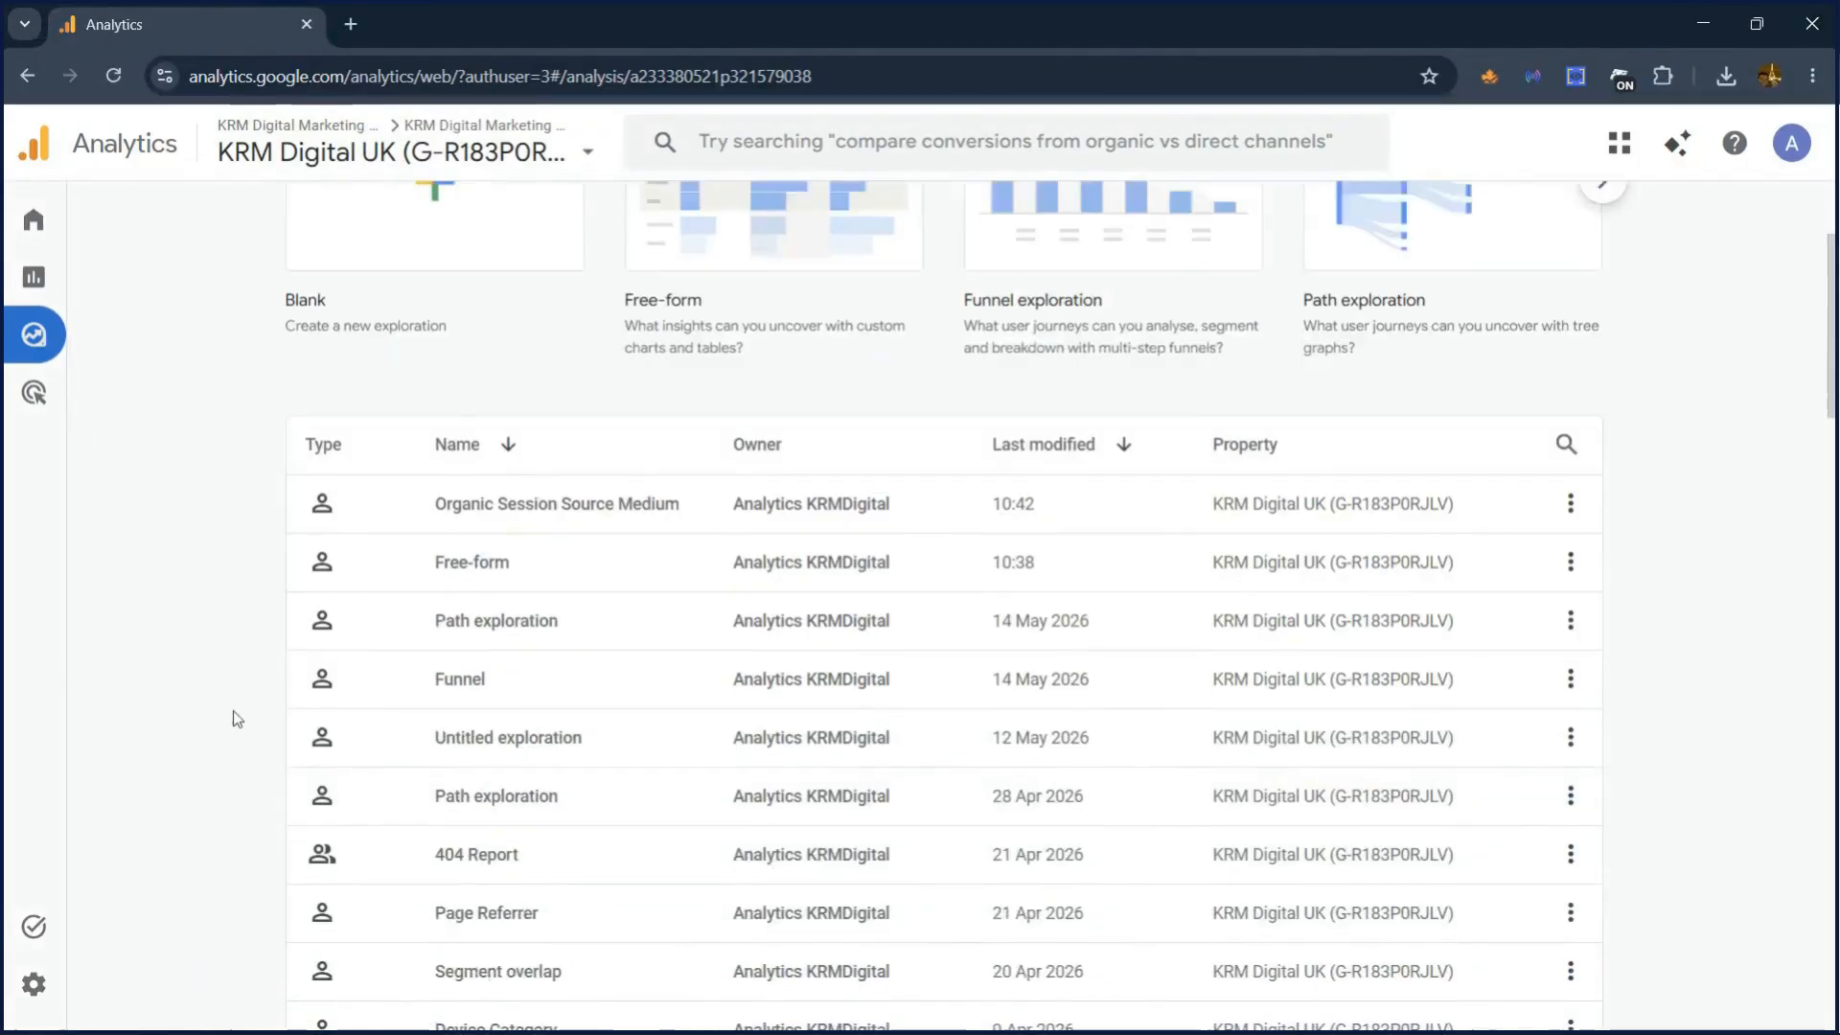
pyautogui.scroll(-3, 233, 710)
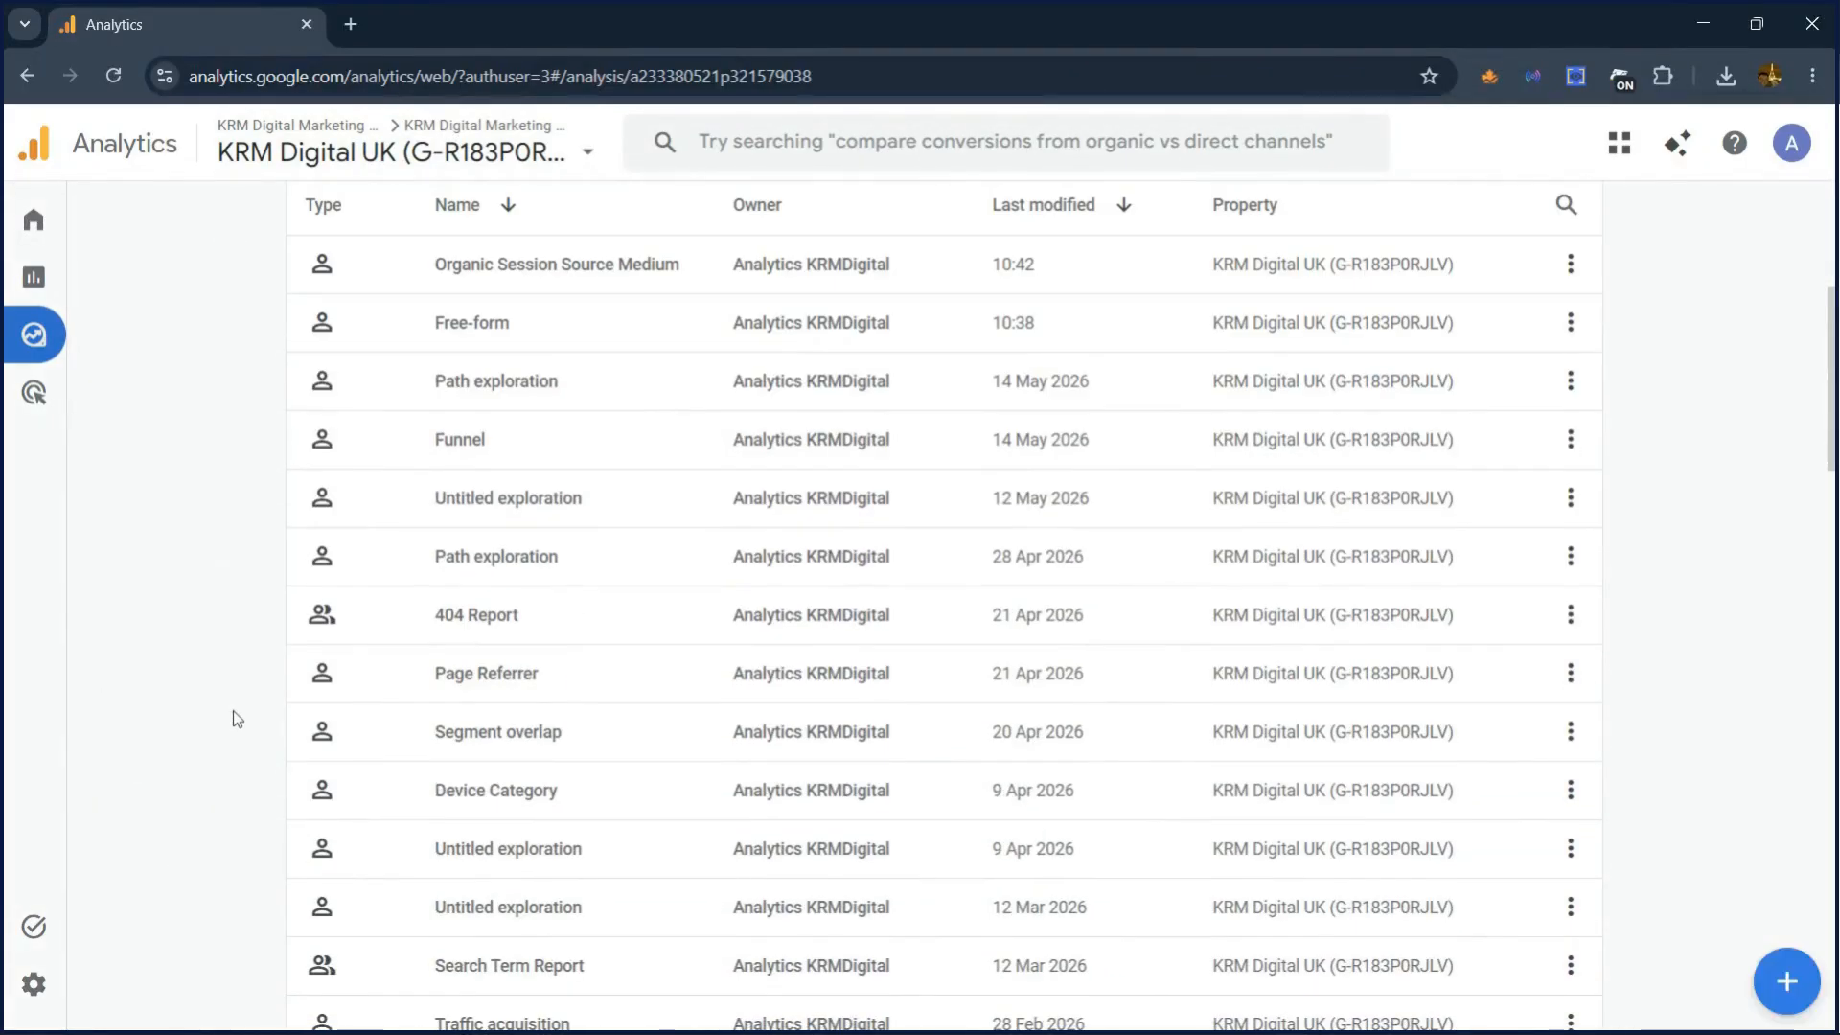
pyautogui.scroll(-5, 233, 710)
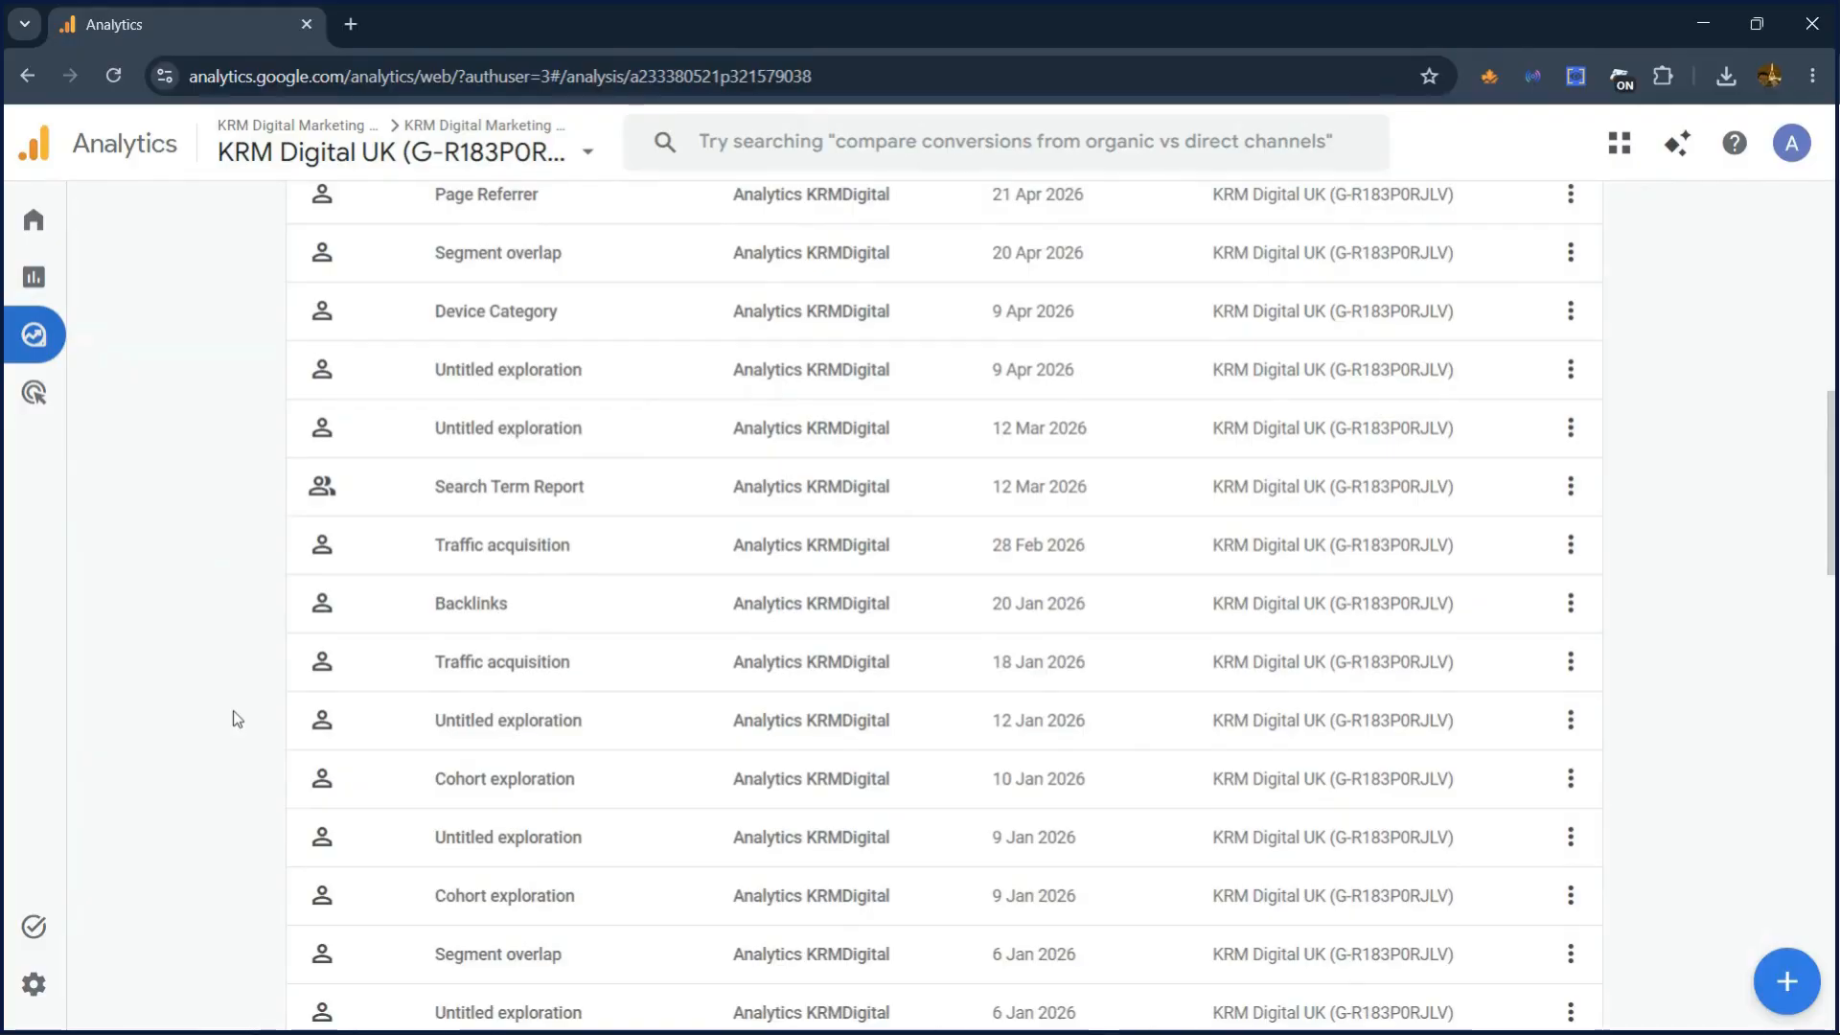
pyautogui.scroll(-7, 232, 710)
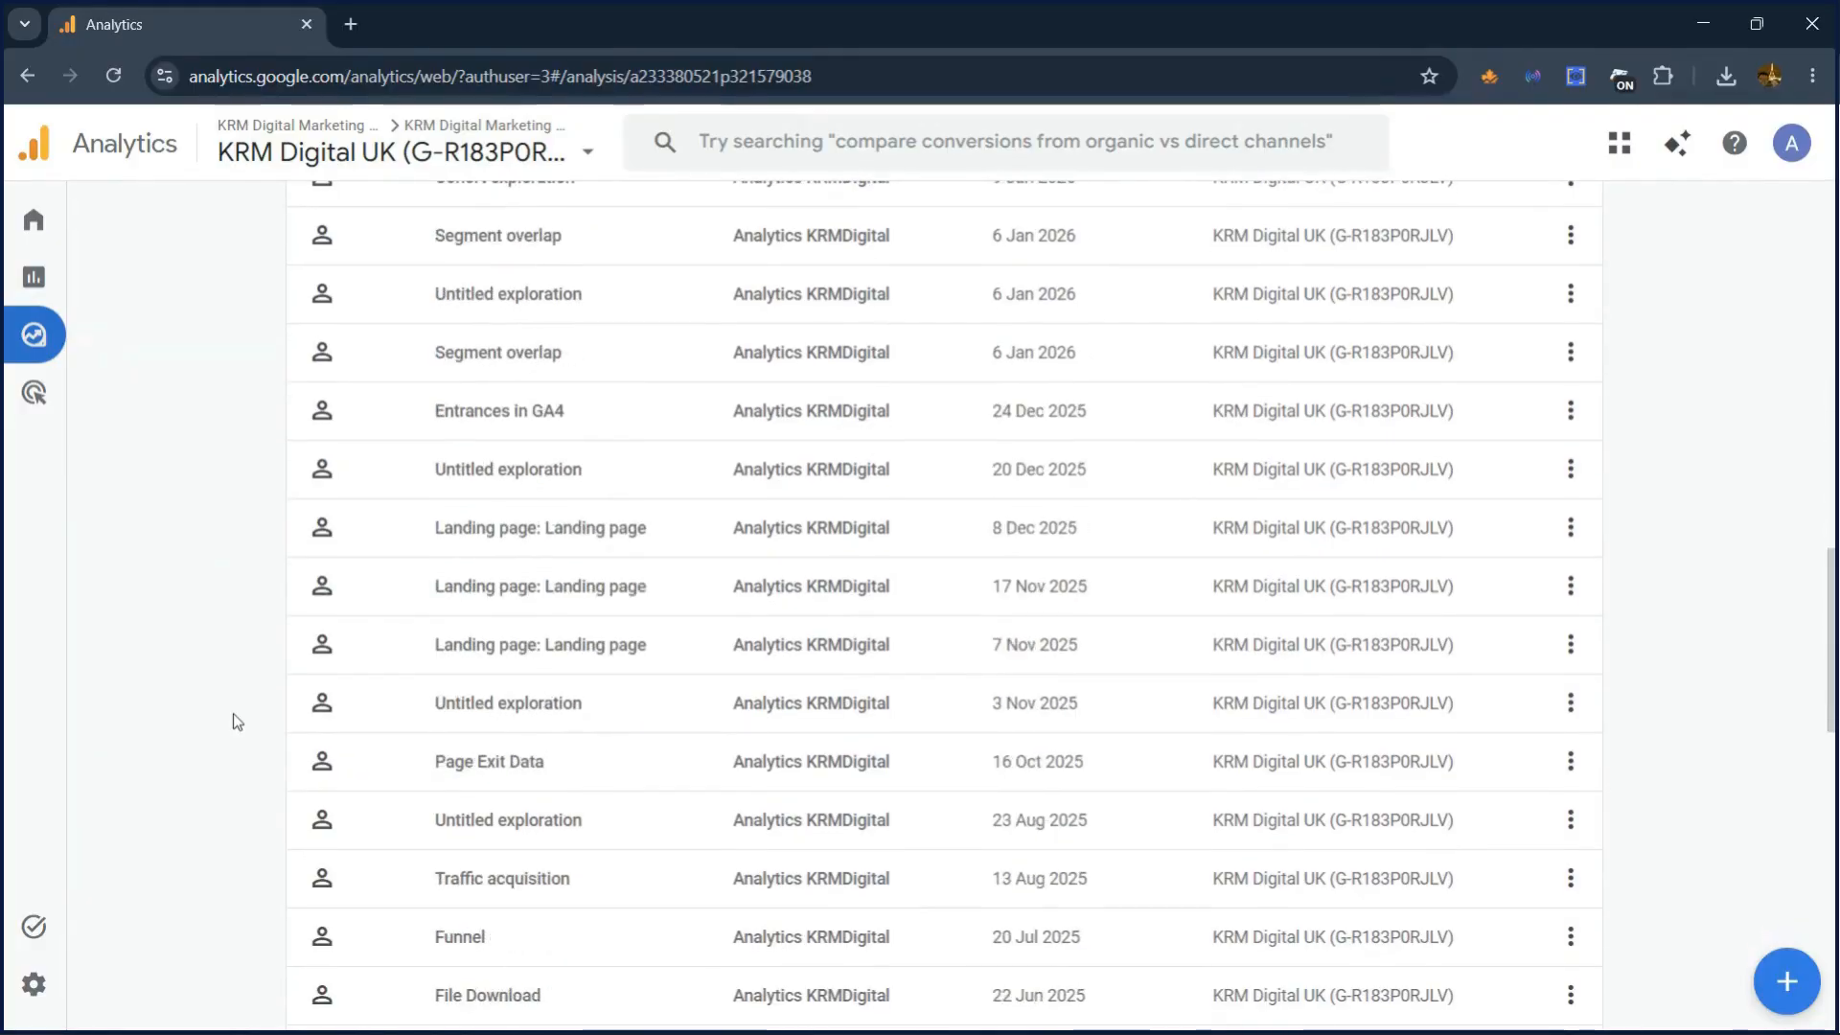
pyautogui.scroll(-7, 233, 714)
pyautogui.scroll(20, 232, 717)
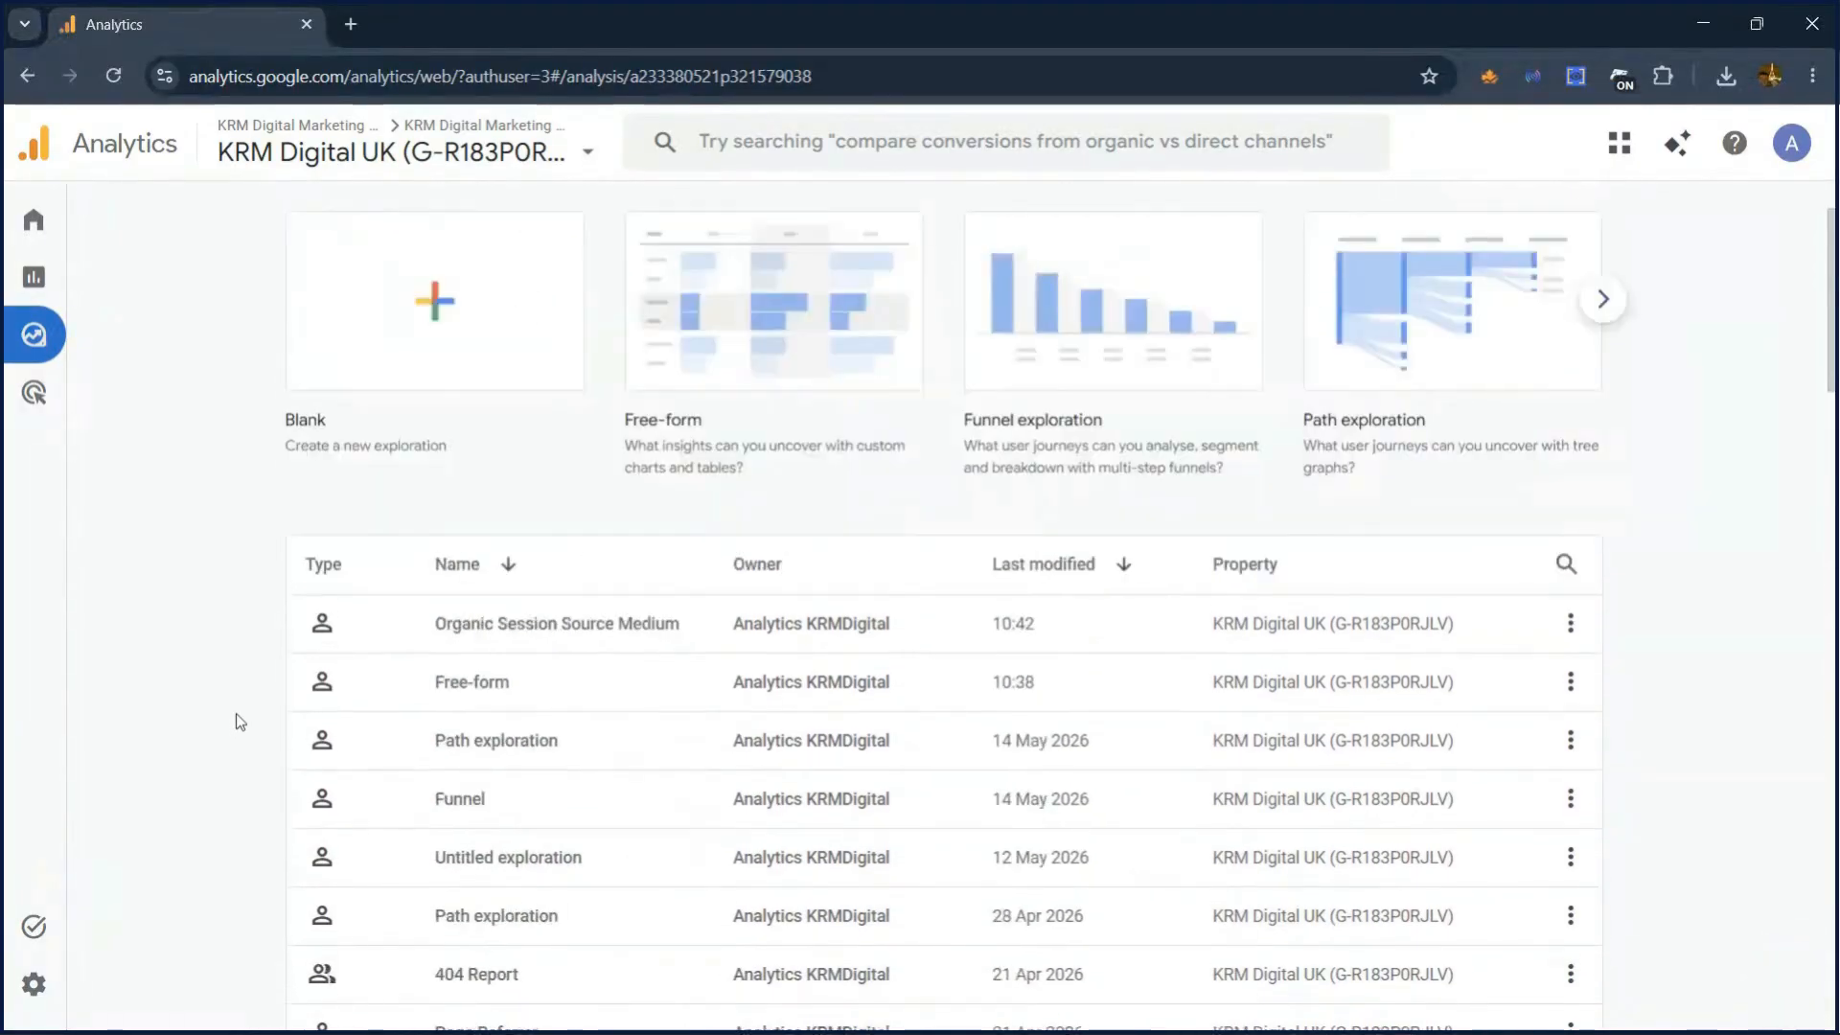
pyautogui.scroll(1, 235, 713)
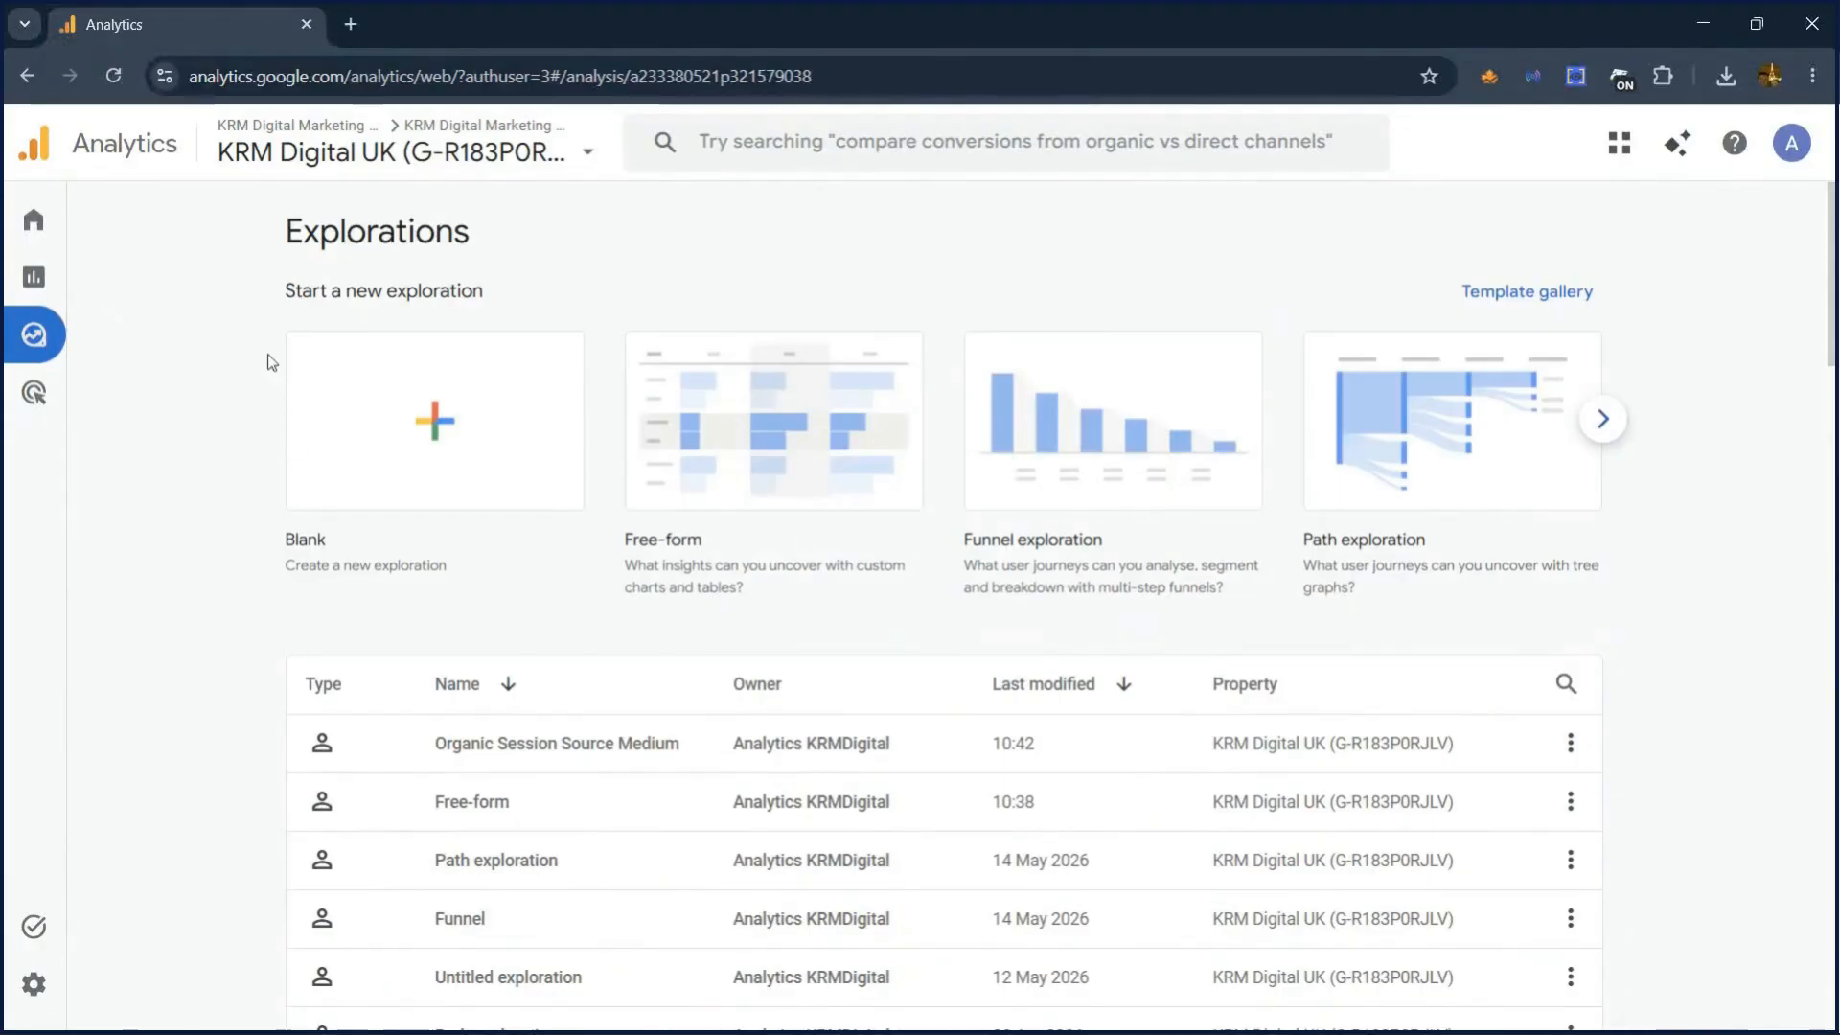
pyautogui.moveTo(294, 291); pyautogui.dragTo(456, 290)
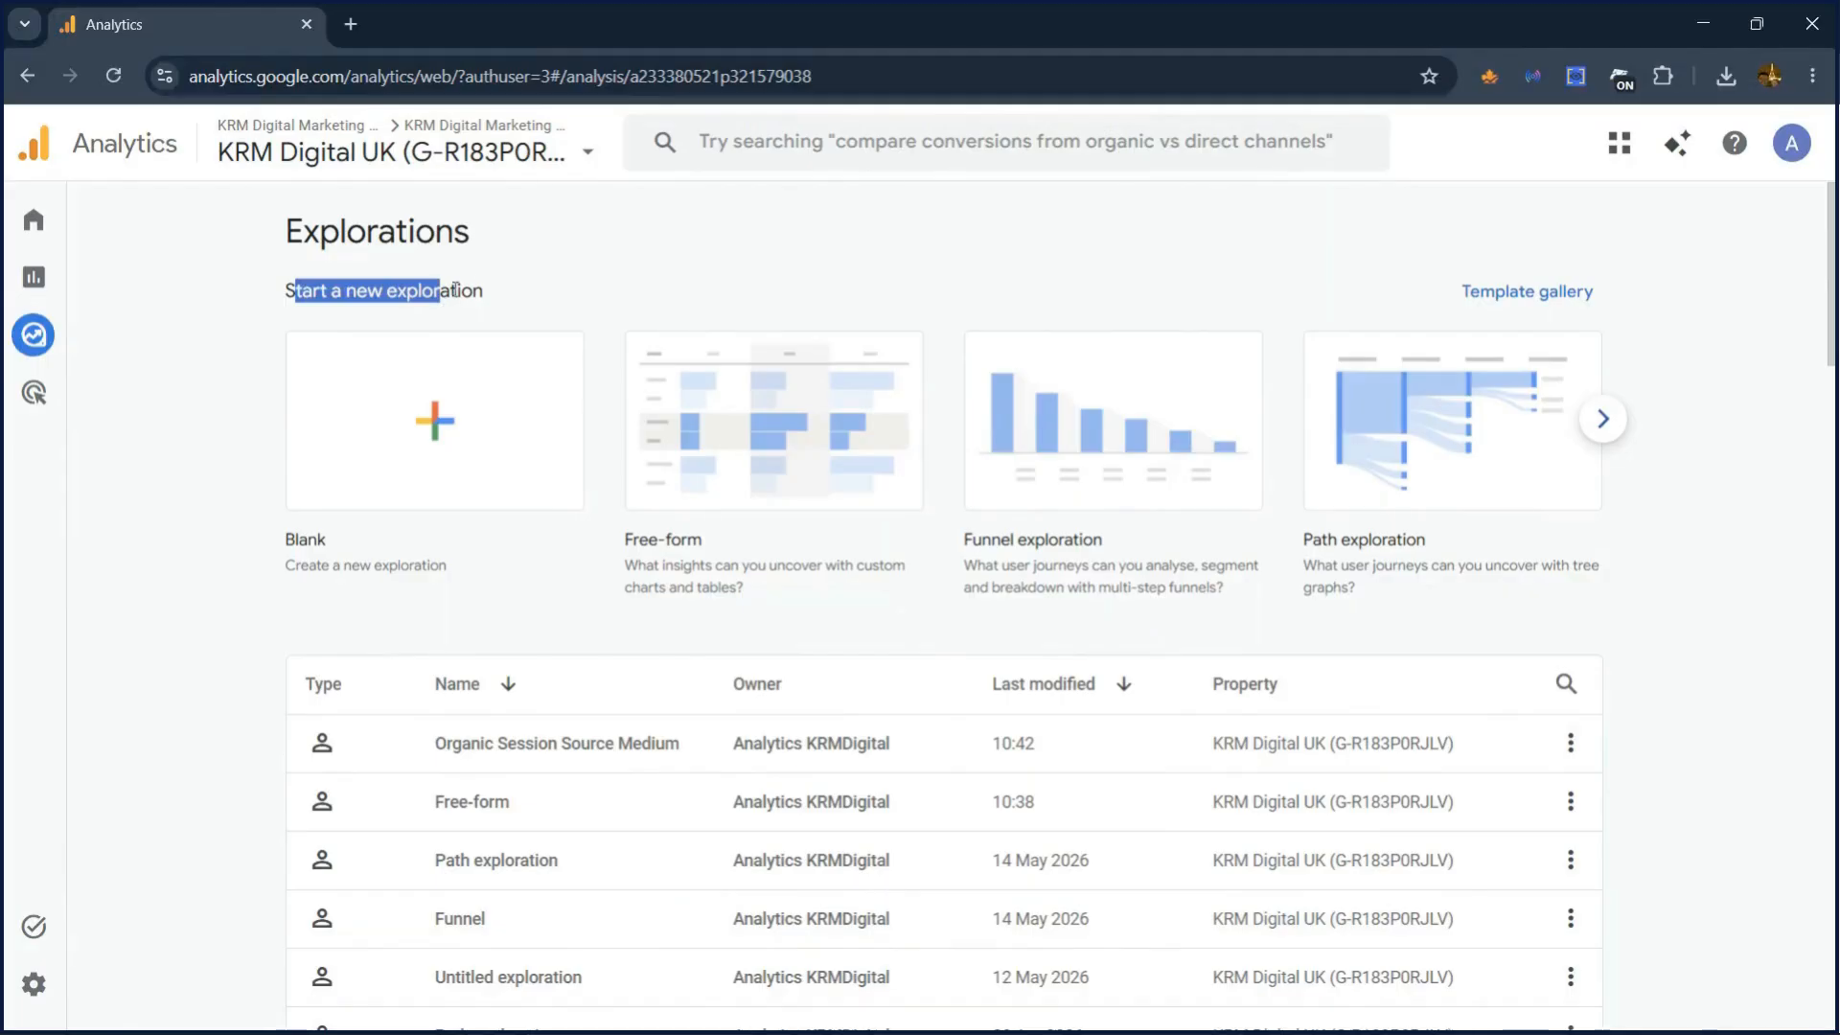
pyautogui.click(456, 290)
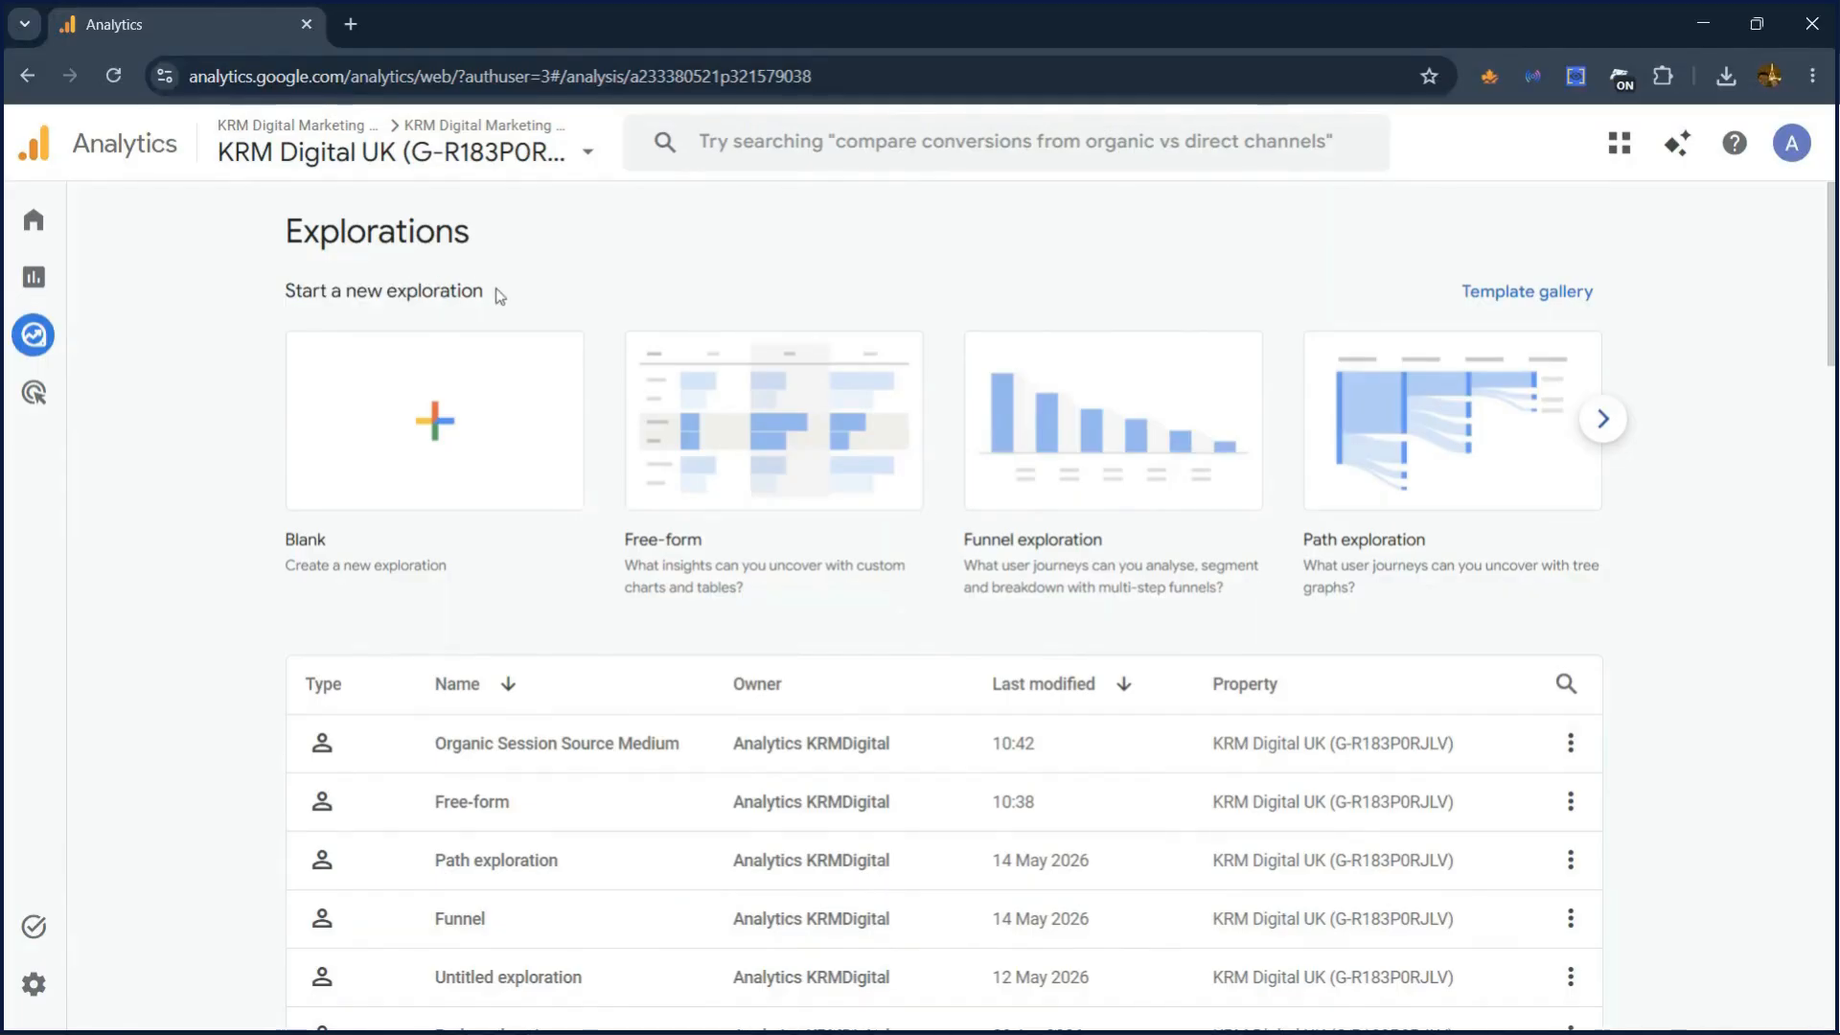